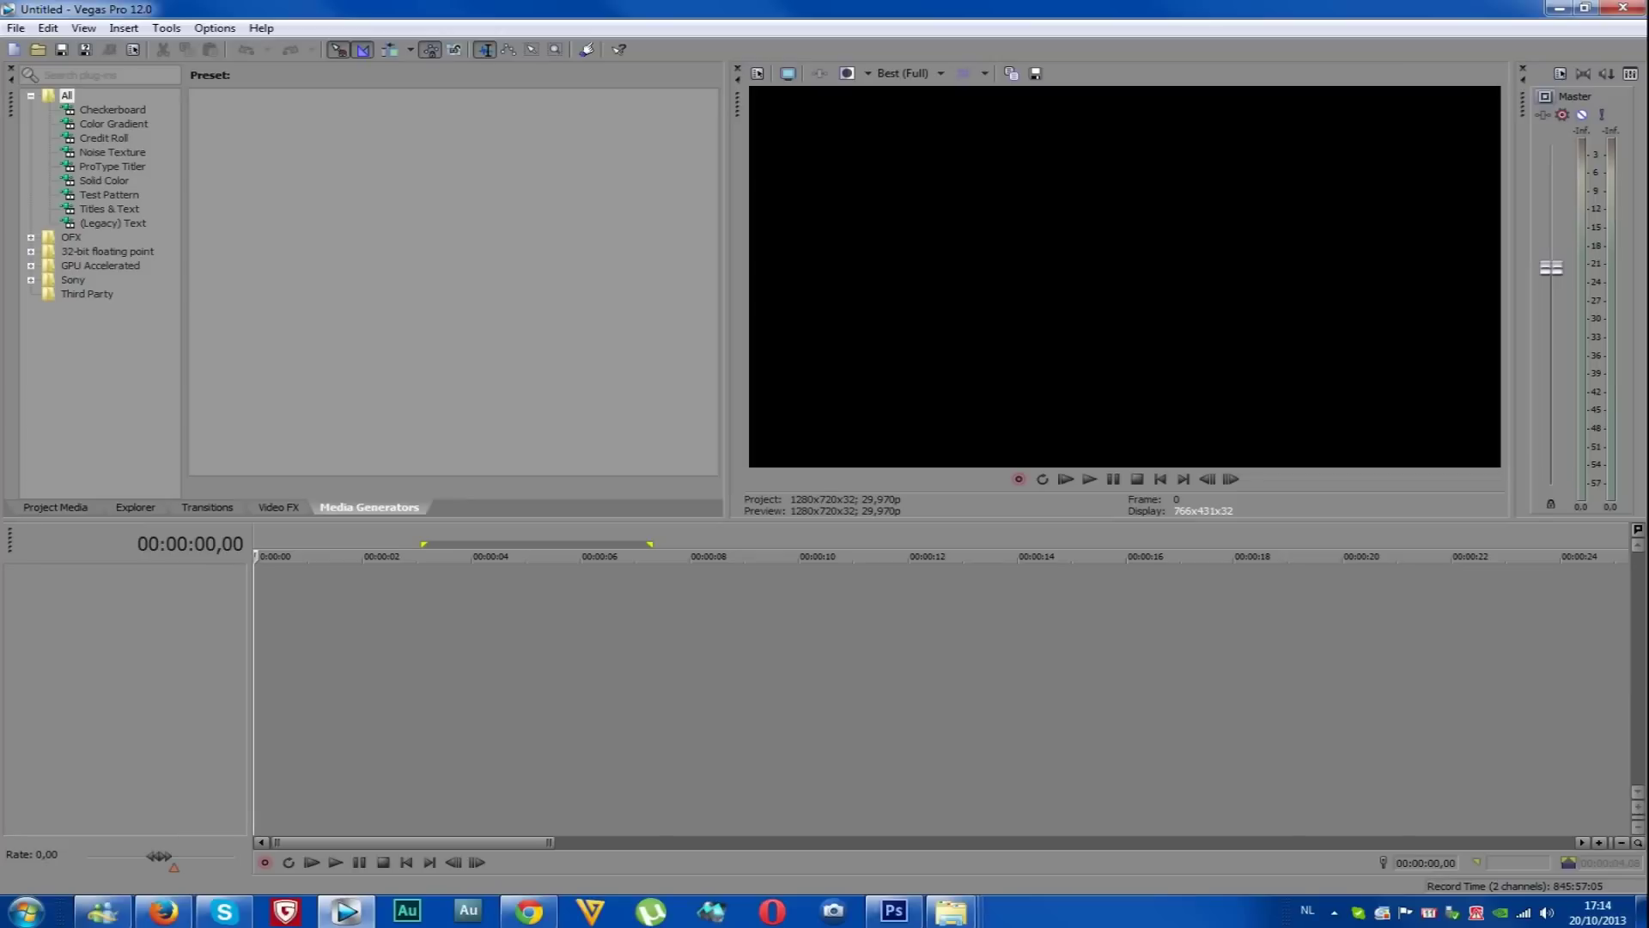
# Add the red-and-yellow sunburst image "Thumbnail" from the thumbnail project folder to the start of the empty timeline
pyautogui.click(951, 911)
pyautogui.click(741, 816)
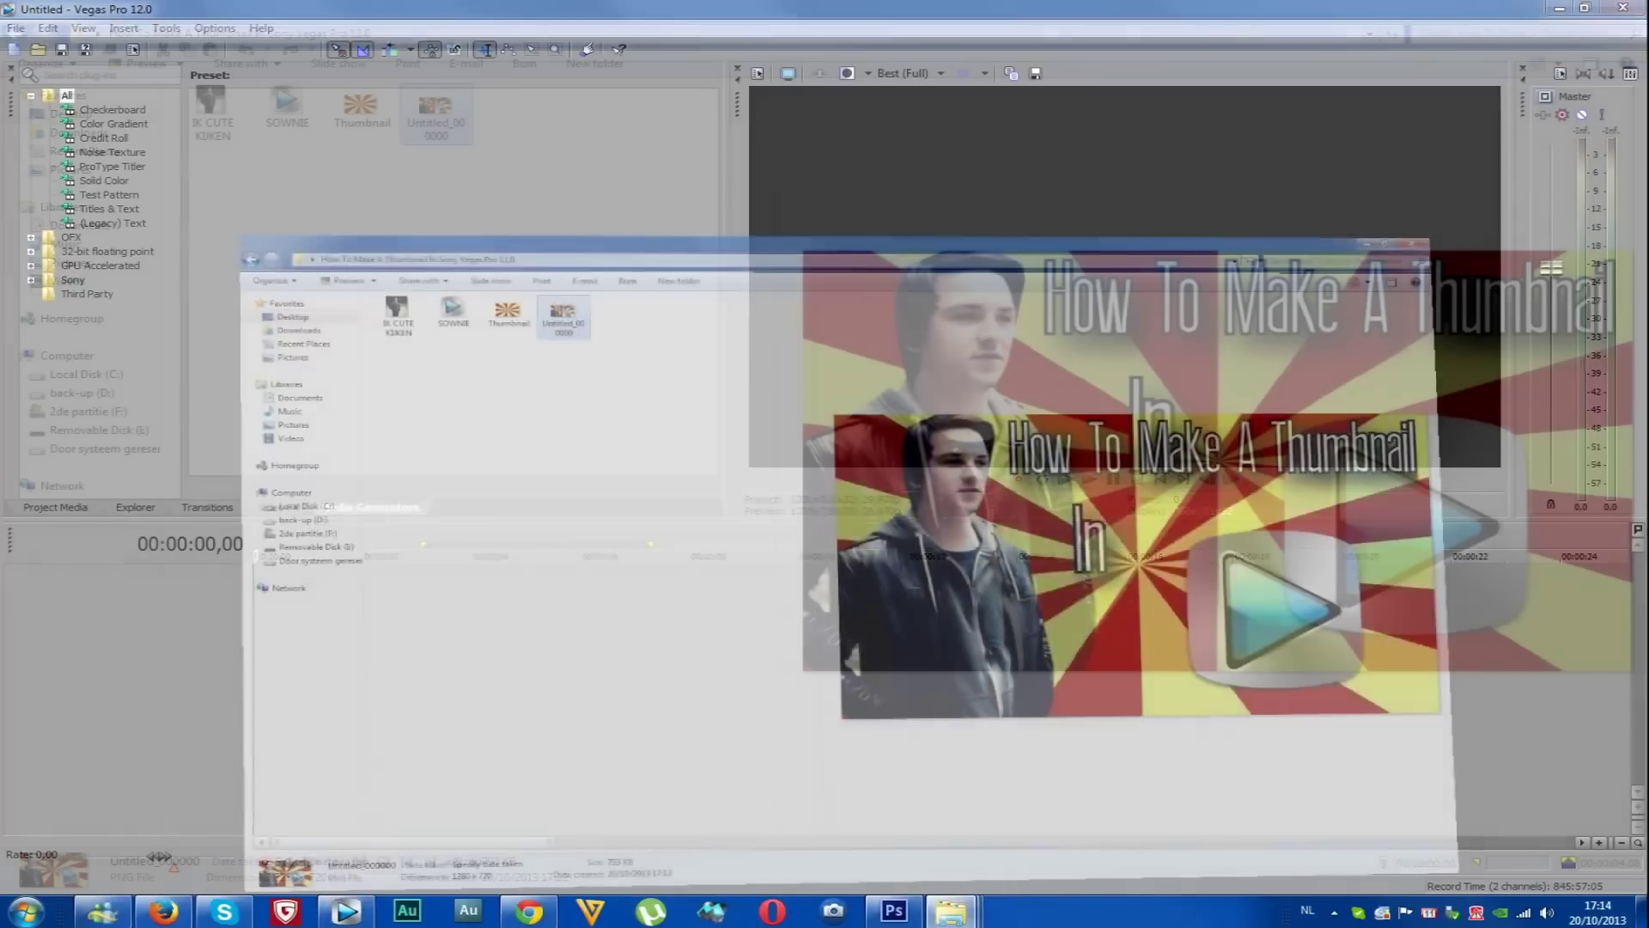
pyautogui.click(361, 108)
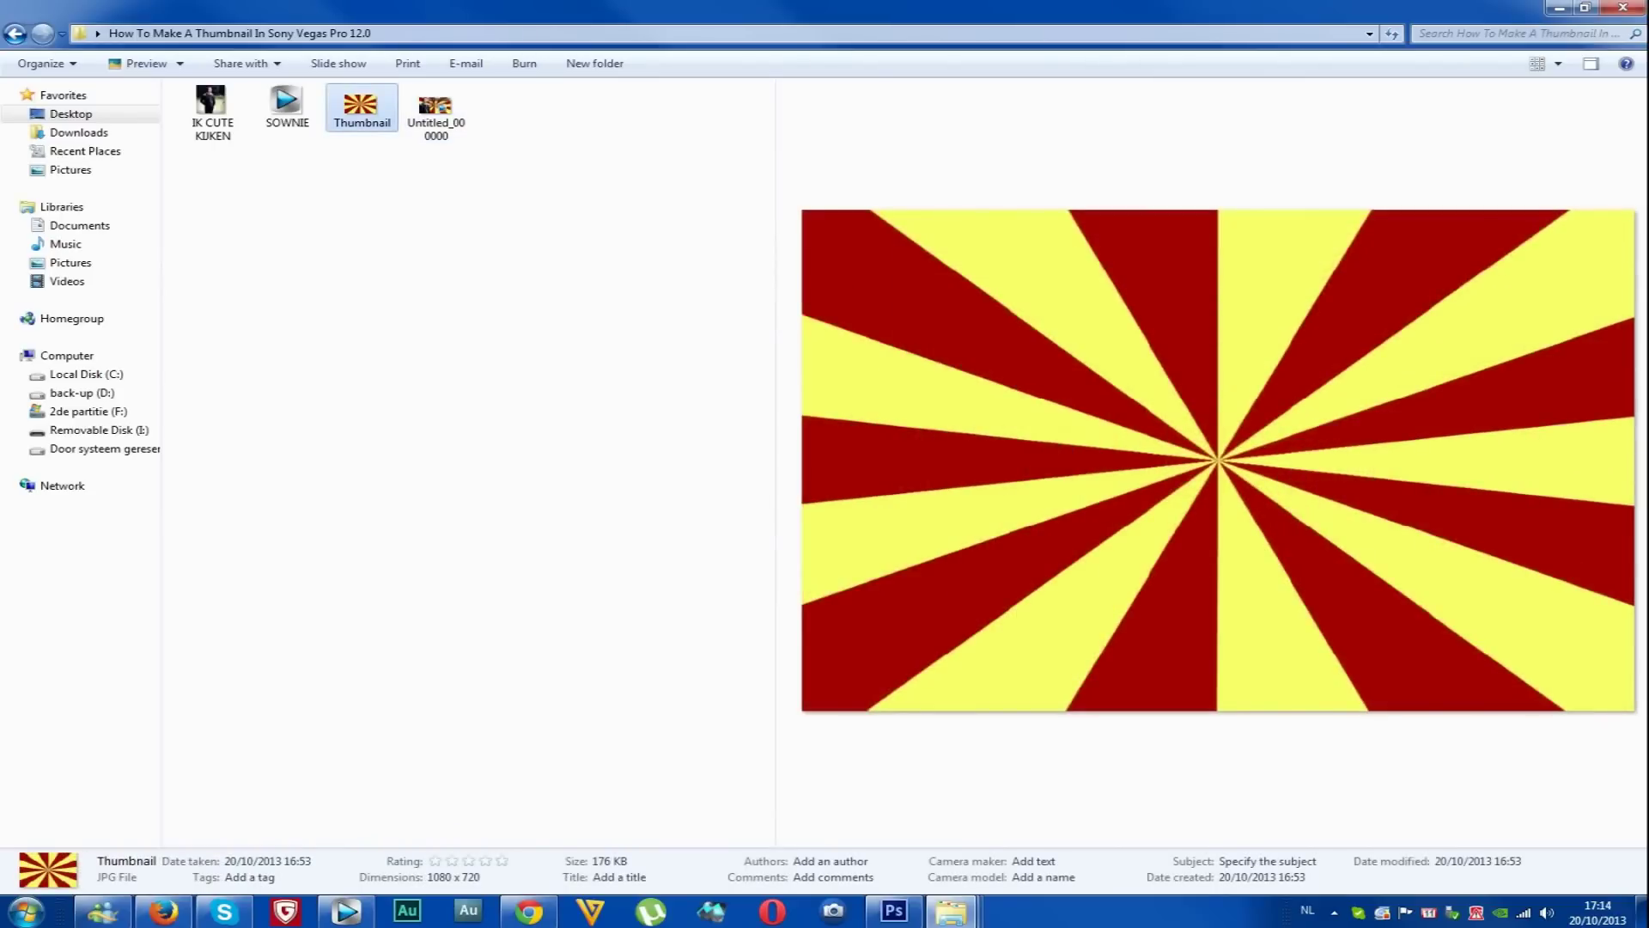
pyautogui.moveTo(362, 107); pyautogui.dragTo(258, 592)
# Turn off Maintain aspect ratio for the sunburst event so it fills the whole video frame
pyautogui.rightClick(368, 601)
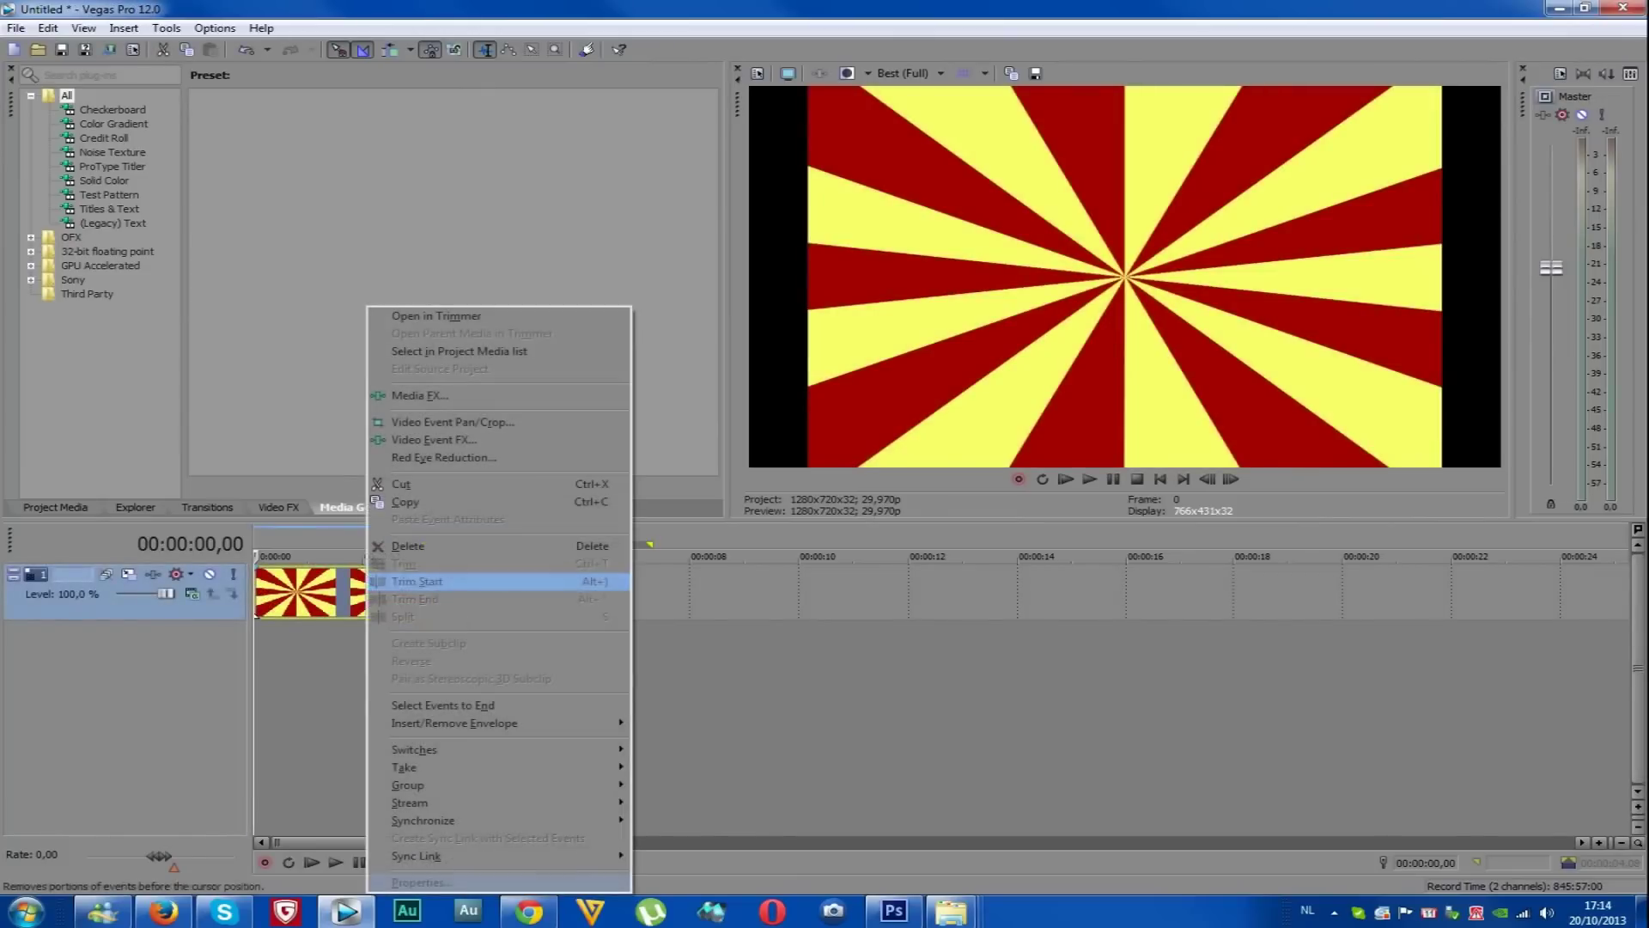
pyautogui.click(421, 882)
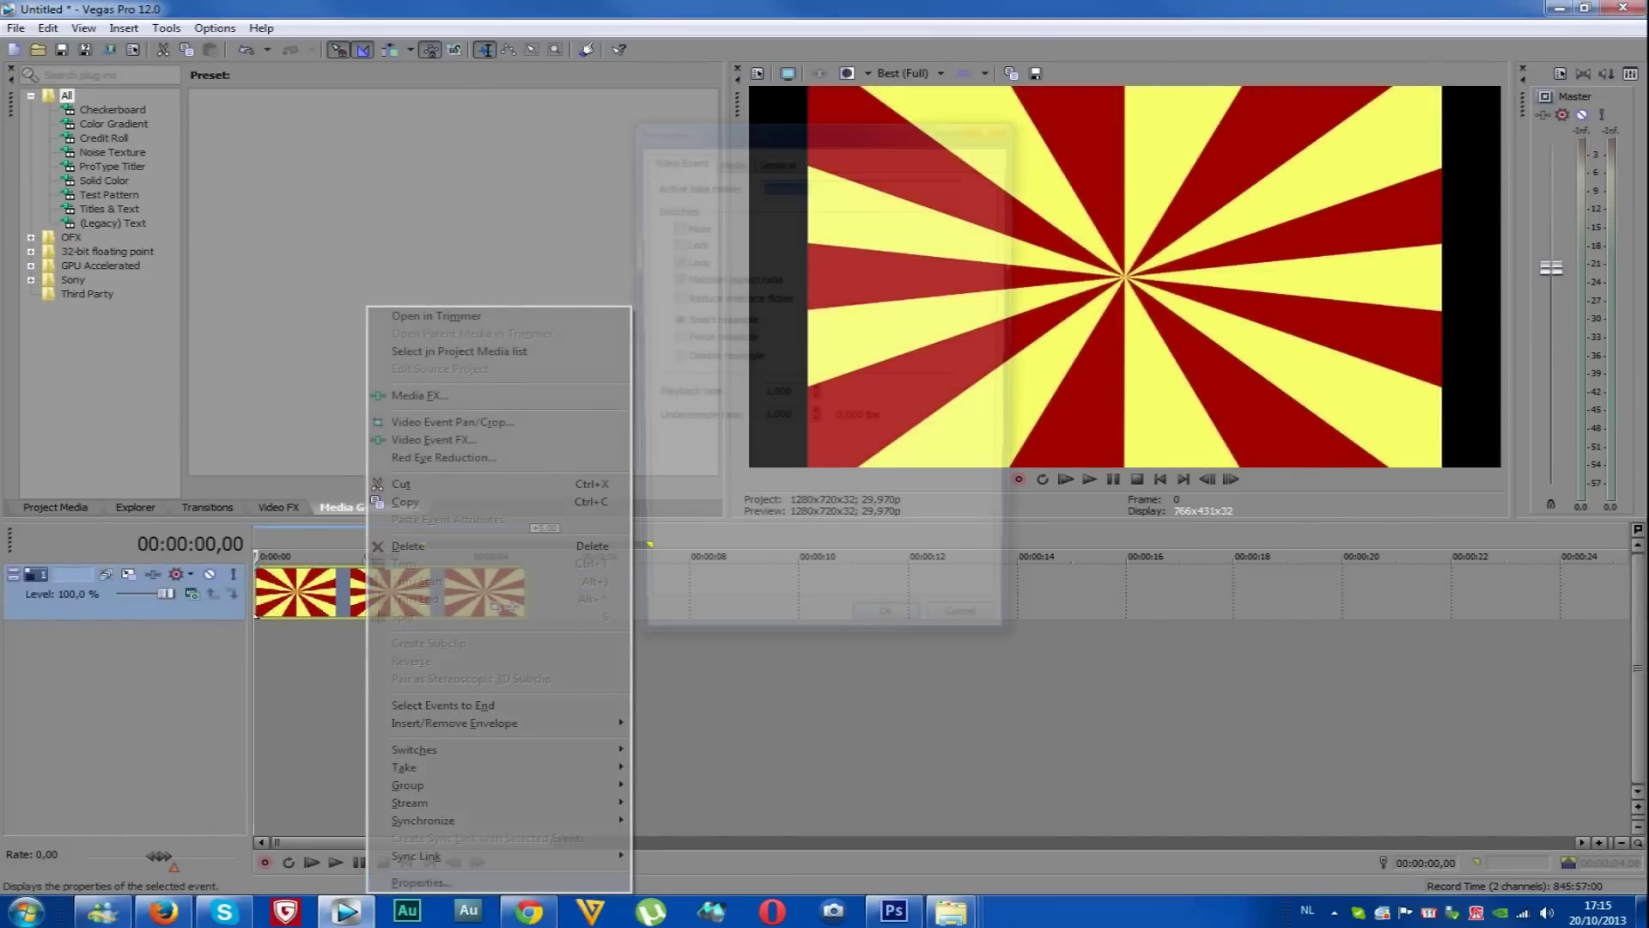
pyautogui.click(674, 278)
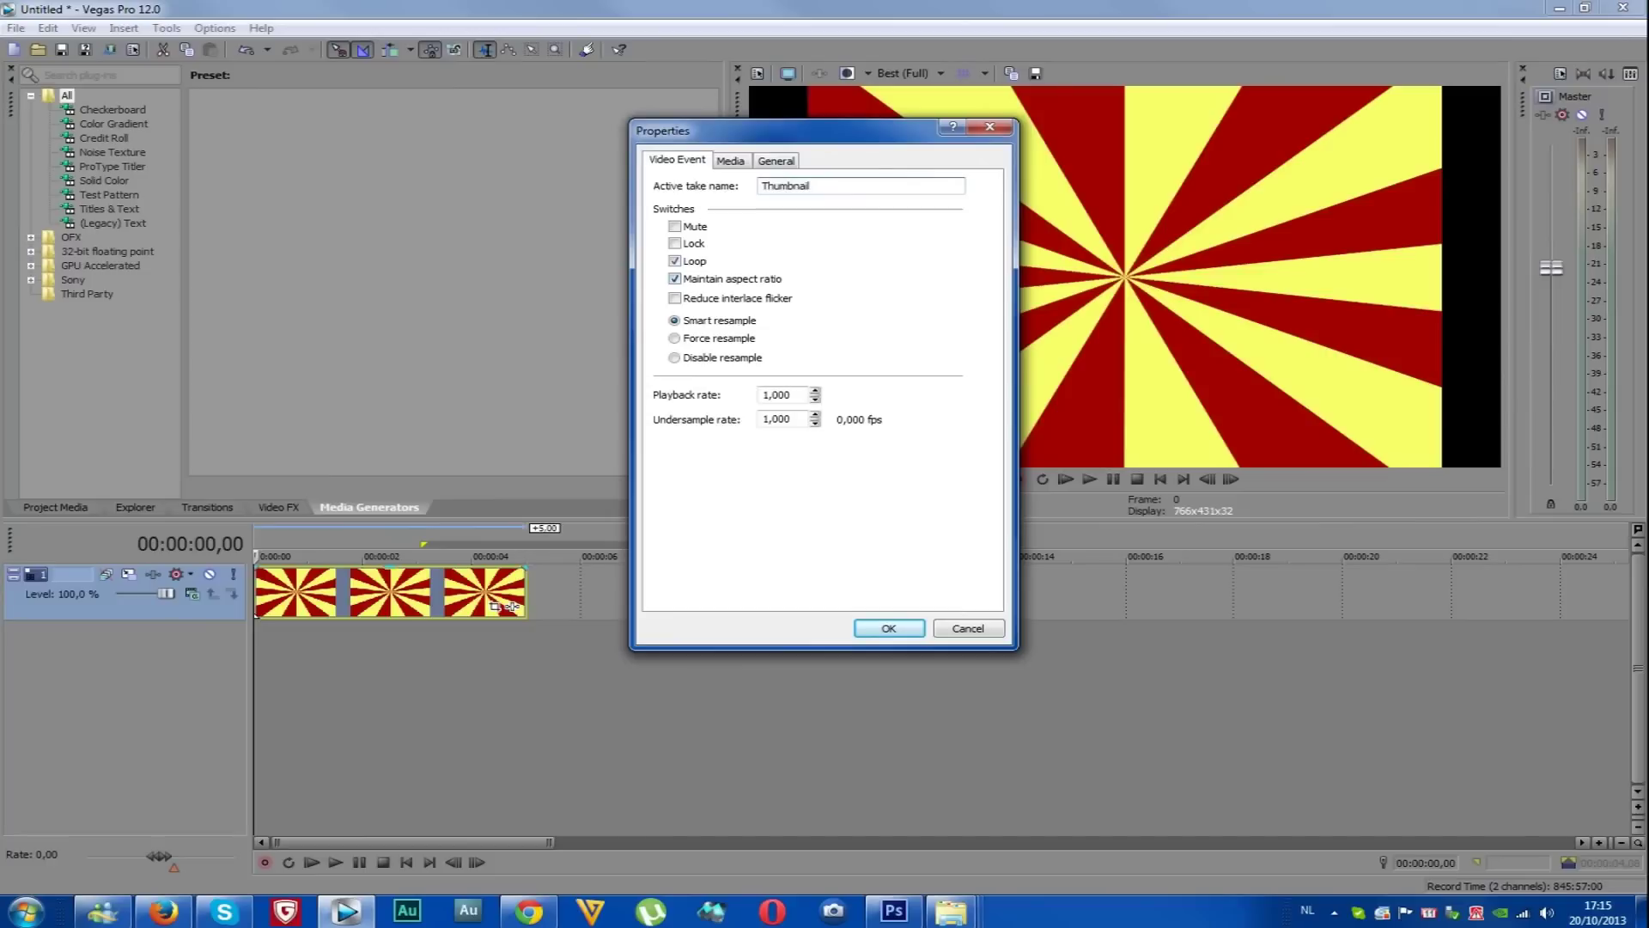
pyautogui.click(889, 628)
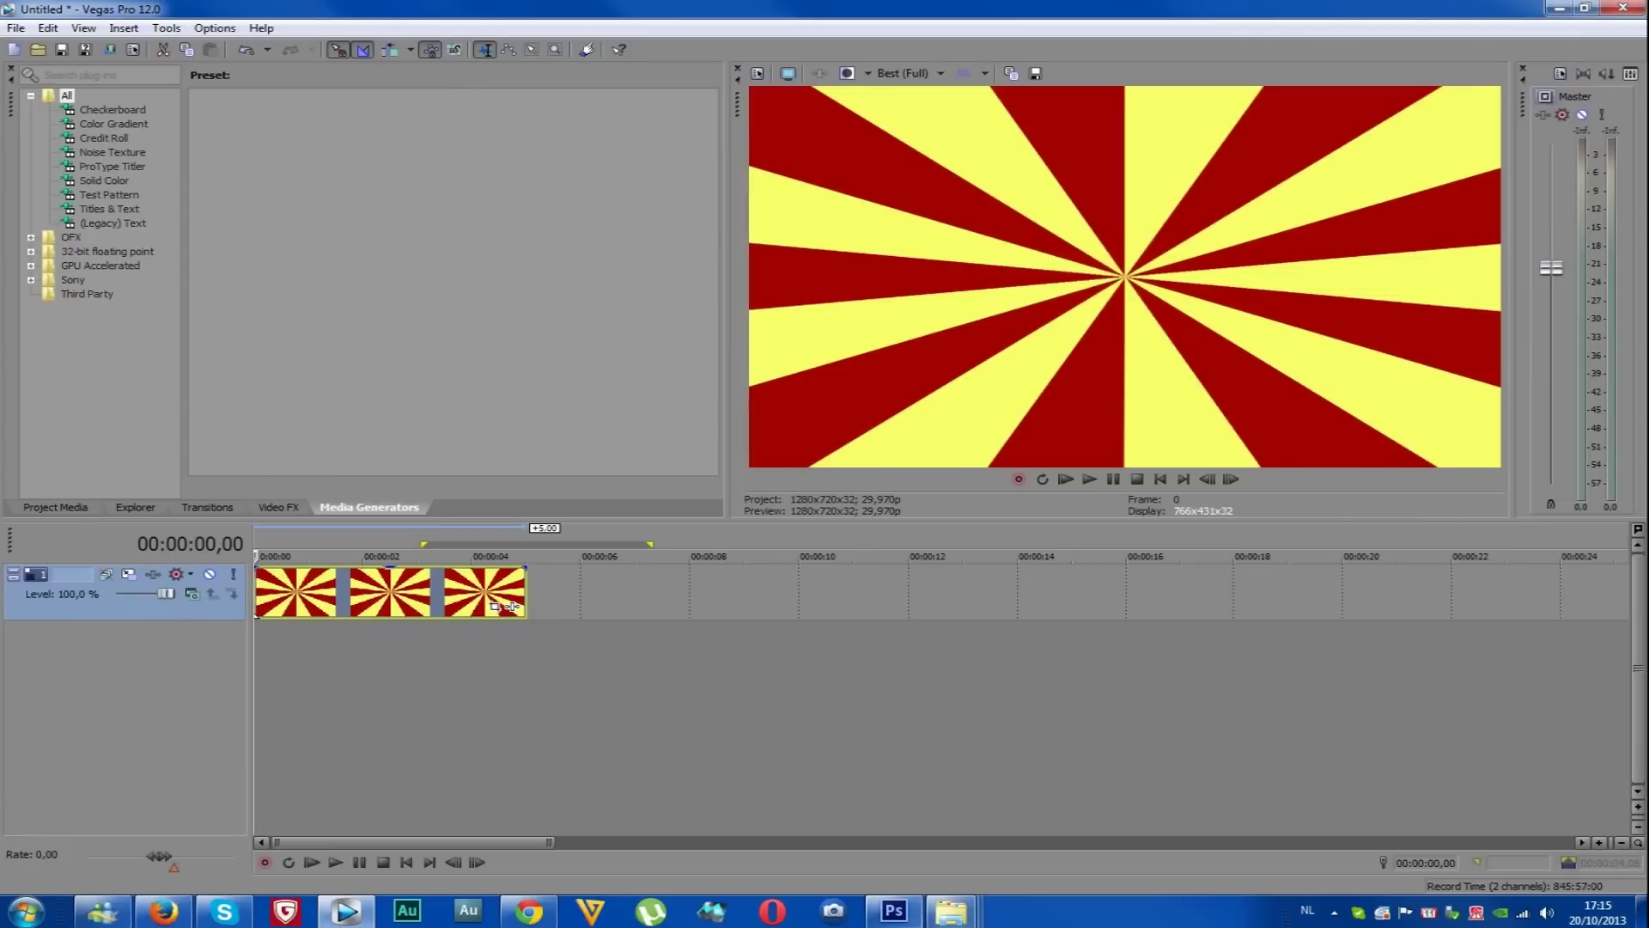
# Add the photo "IK CUTE KIJKEN" from the thumbnail project folder to the timeline, just after the sunburst event
pyautogui.click(950, 913)
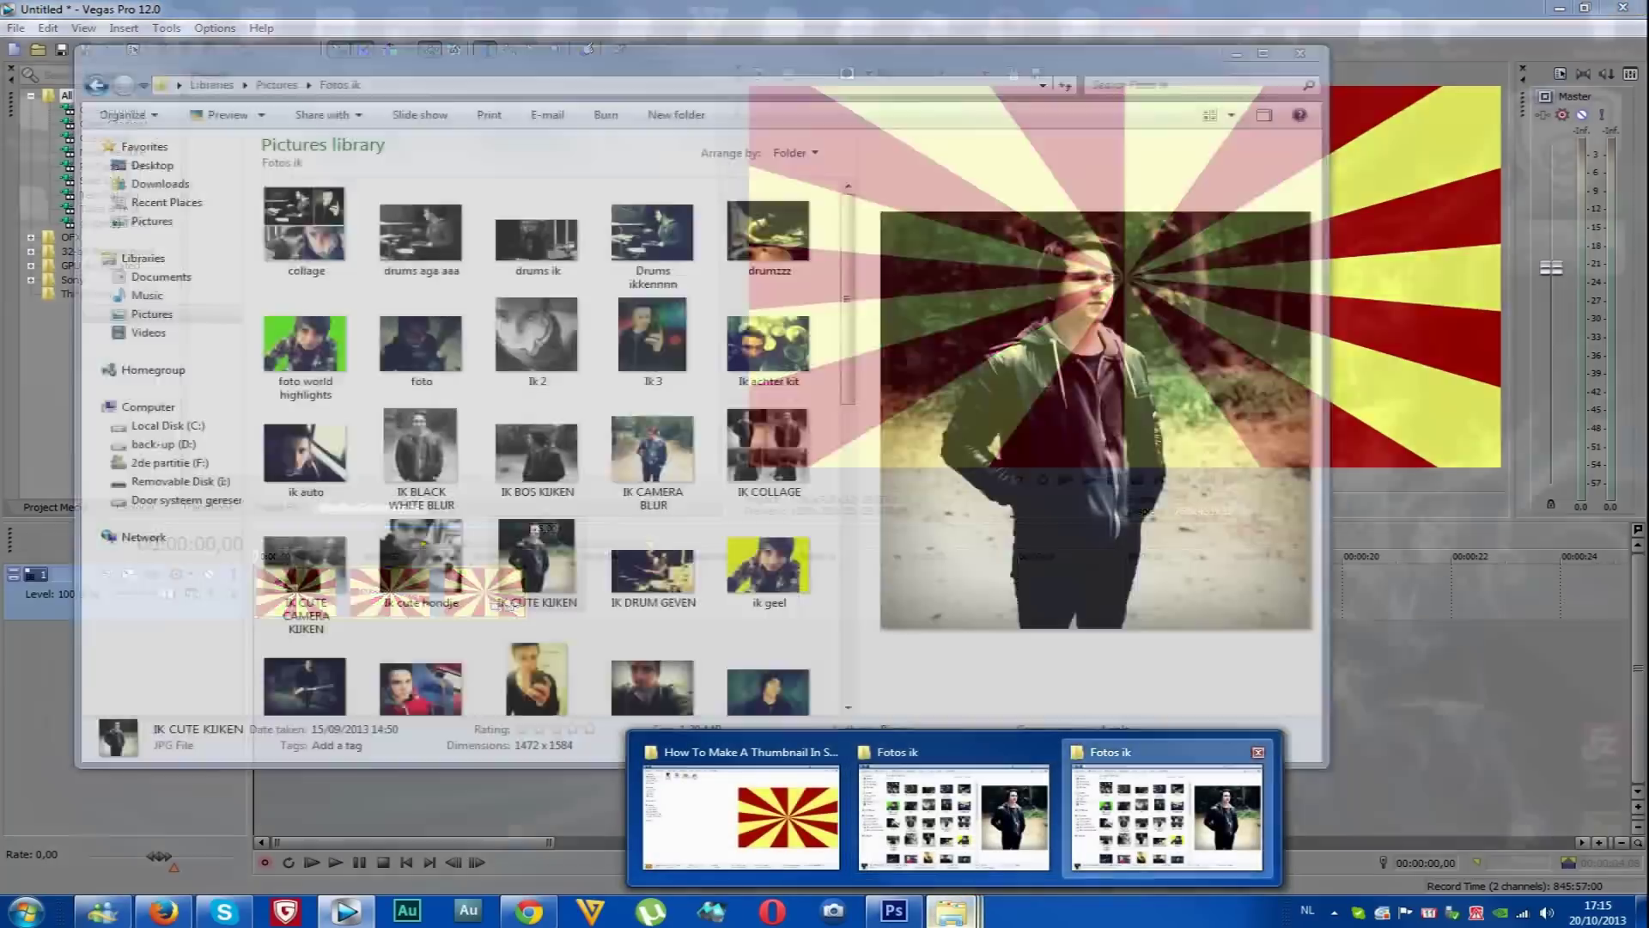
pyautogui.click(954, 817)
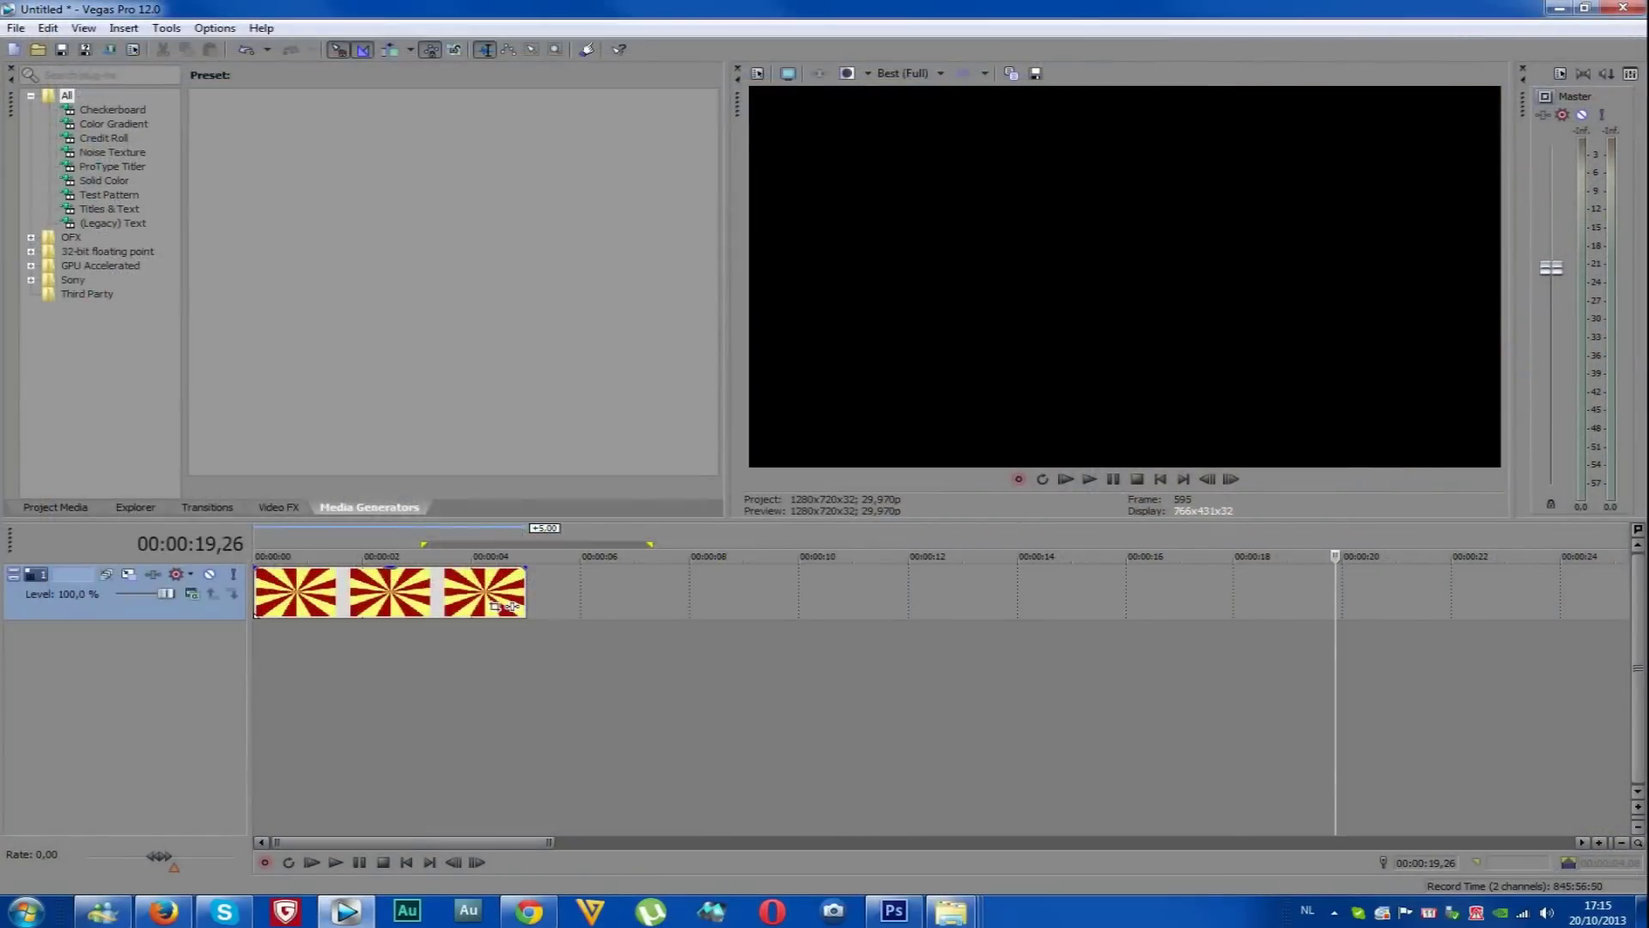
pyautogui.click(950, 912)
pyautogui.click(737, 816)
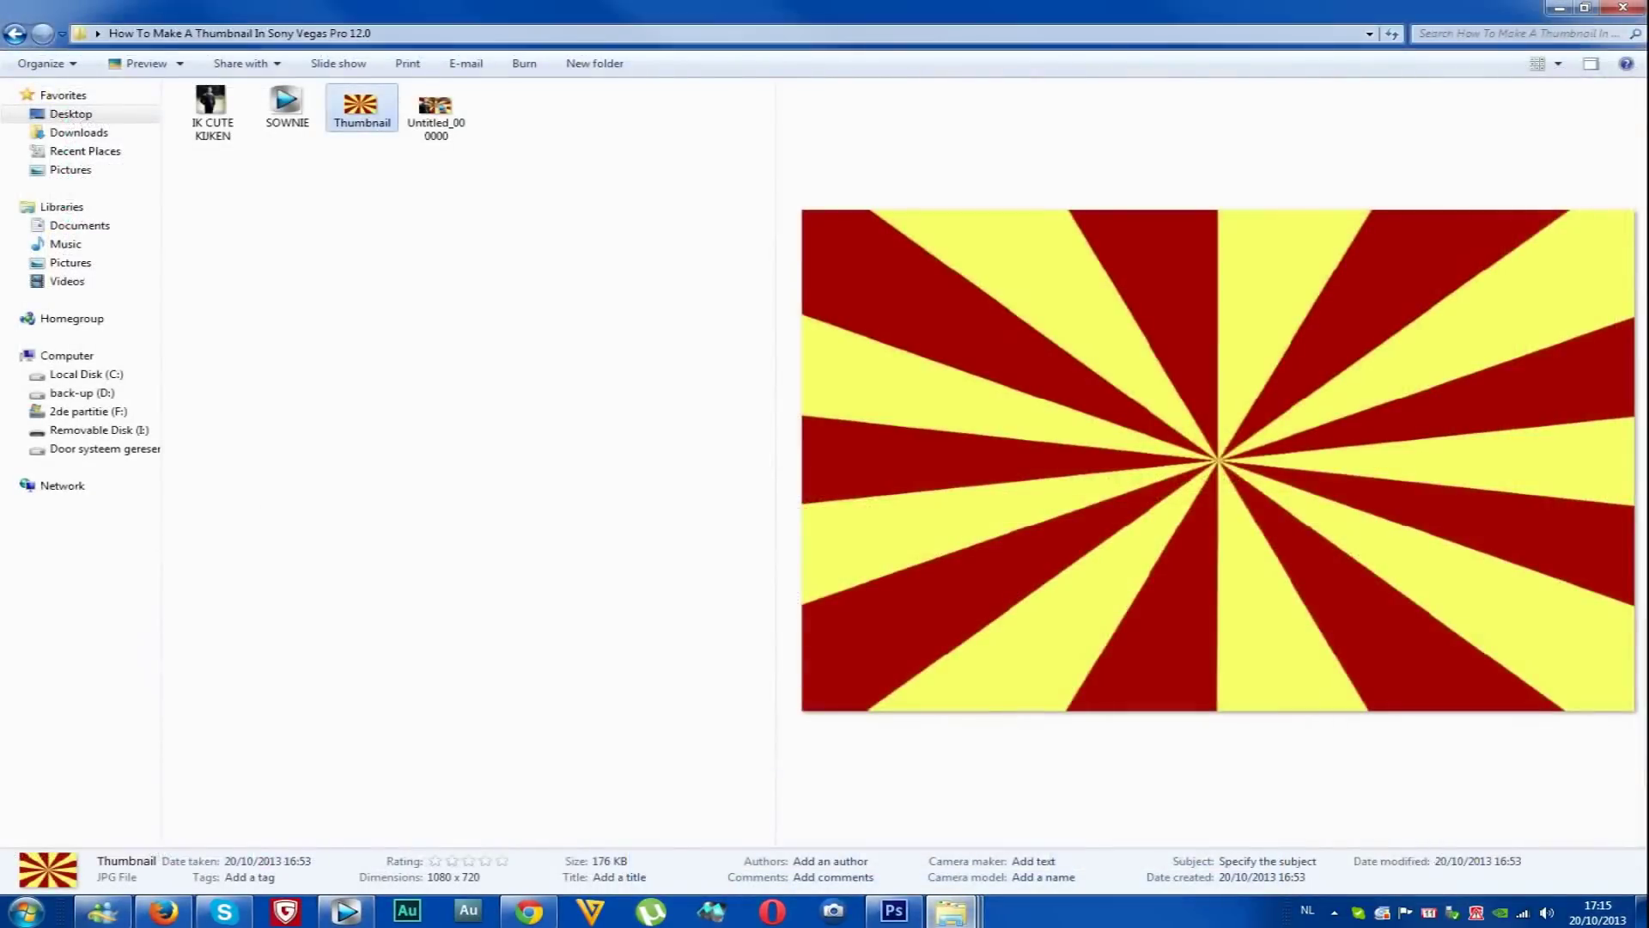
pyautogui.click(212, 112)
pyautogui.moveTo(212, 112); pyautogui.dragTo(560, 601)
# Insert an audio track and move the sunburst event onto a new video track beneath it
pyautogui.rightClick(538, 672)
pyautogui.click(610, 700)
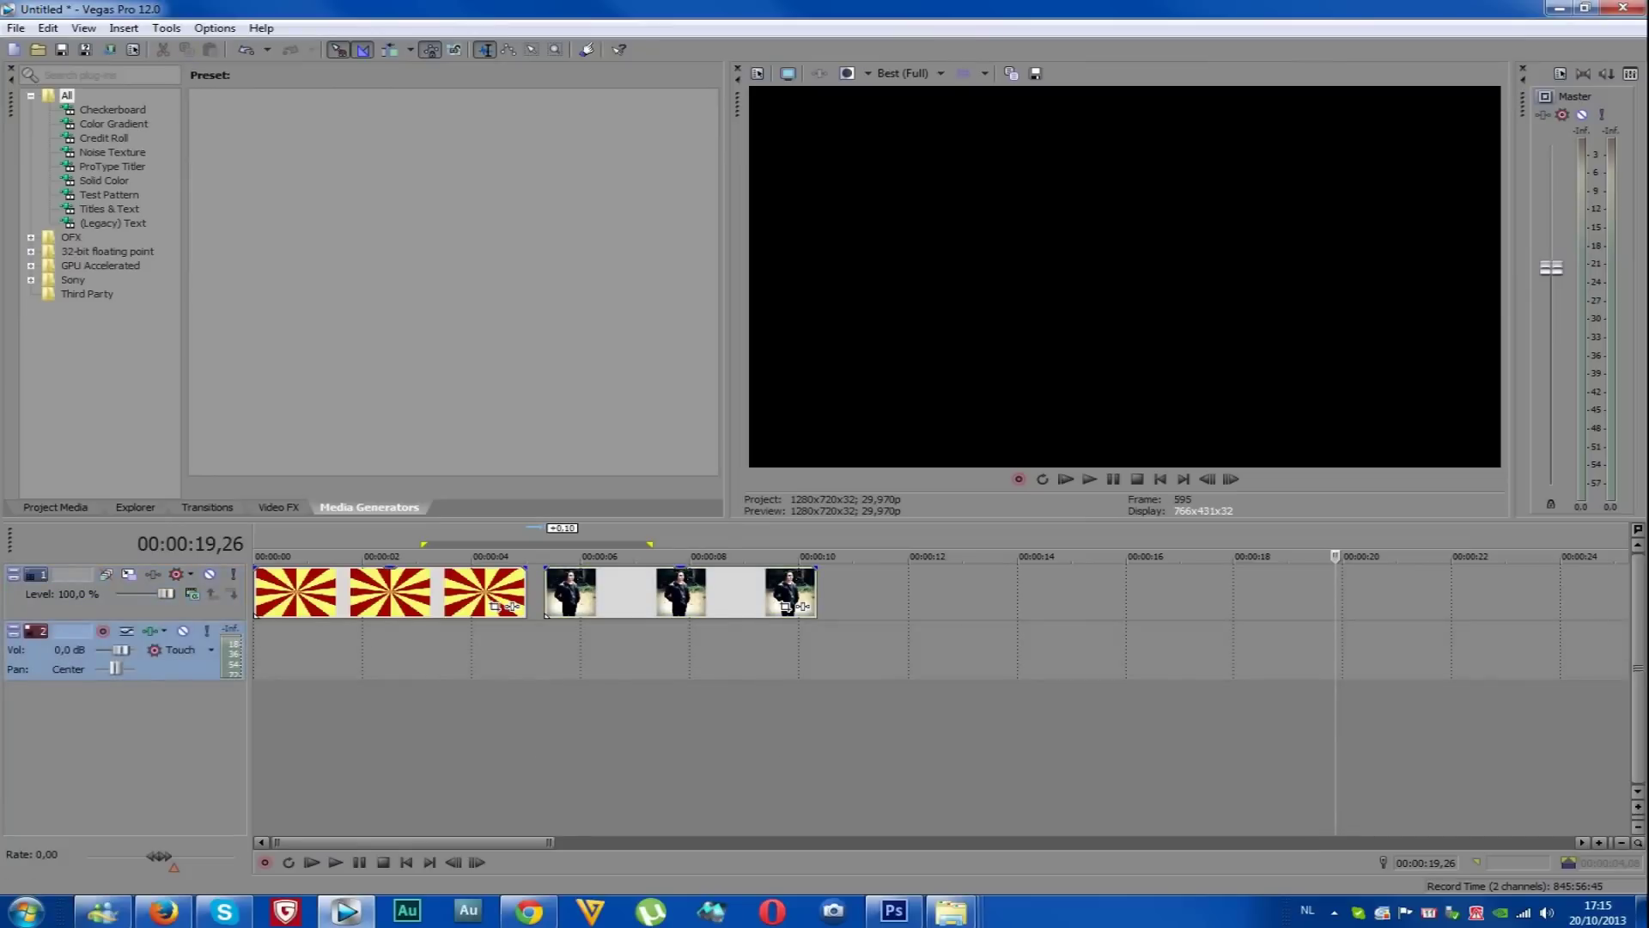
pyautogui.click(513, 599)
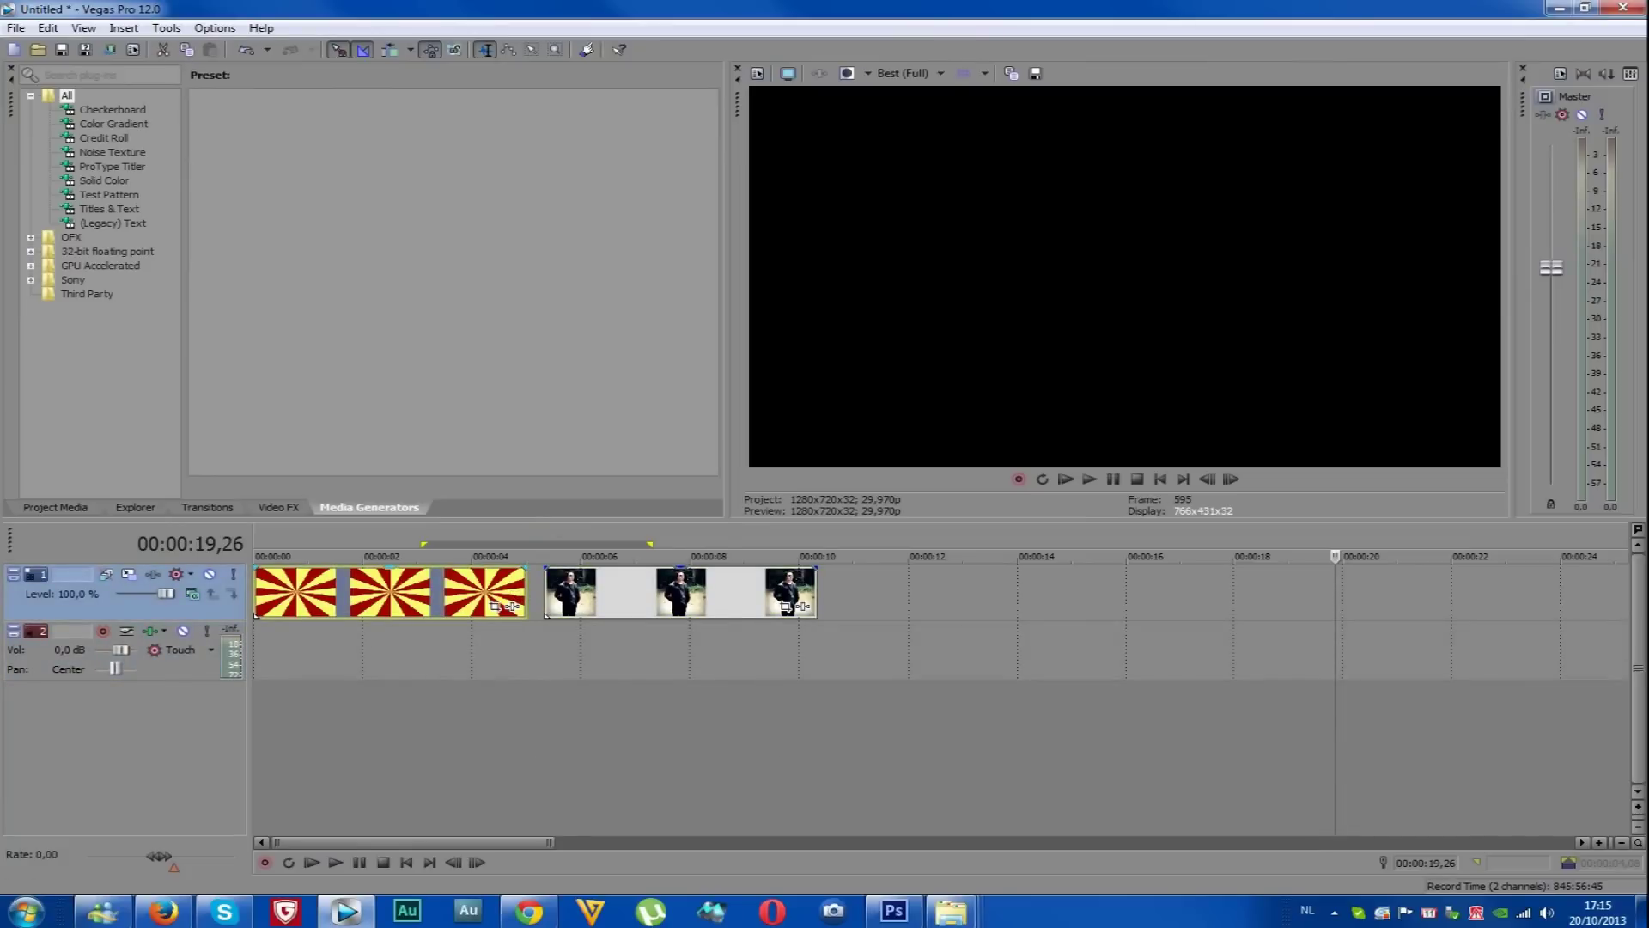
pyautogui.moveTo(384, 699); pyautogui.dragTo(378, 700)
# Delete the empty audio track and move the photo event to the timeline start, directly above the sunburst event
pyautogui.rightClick(372, 649)
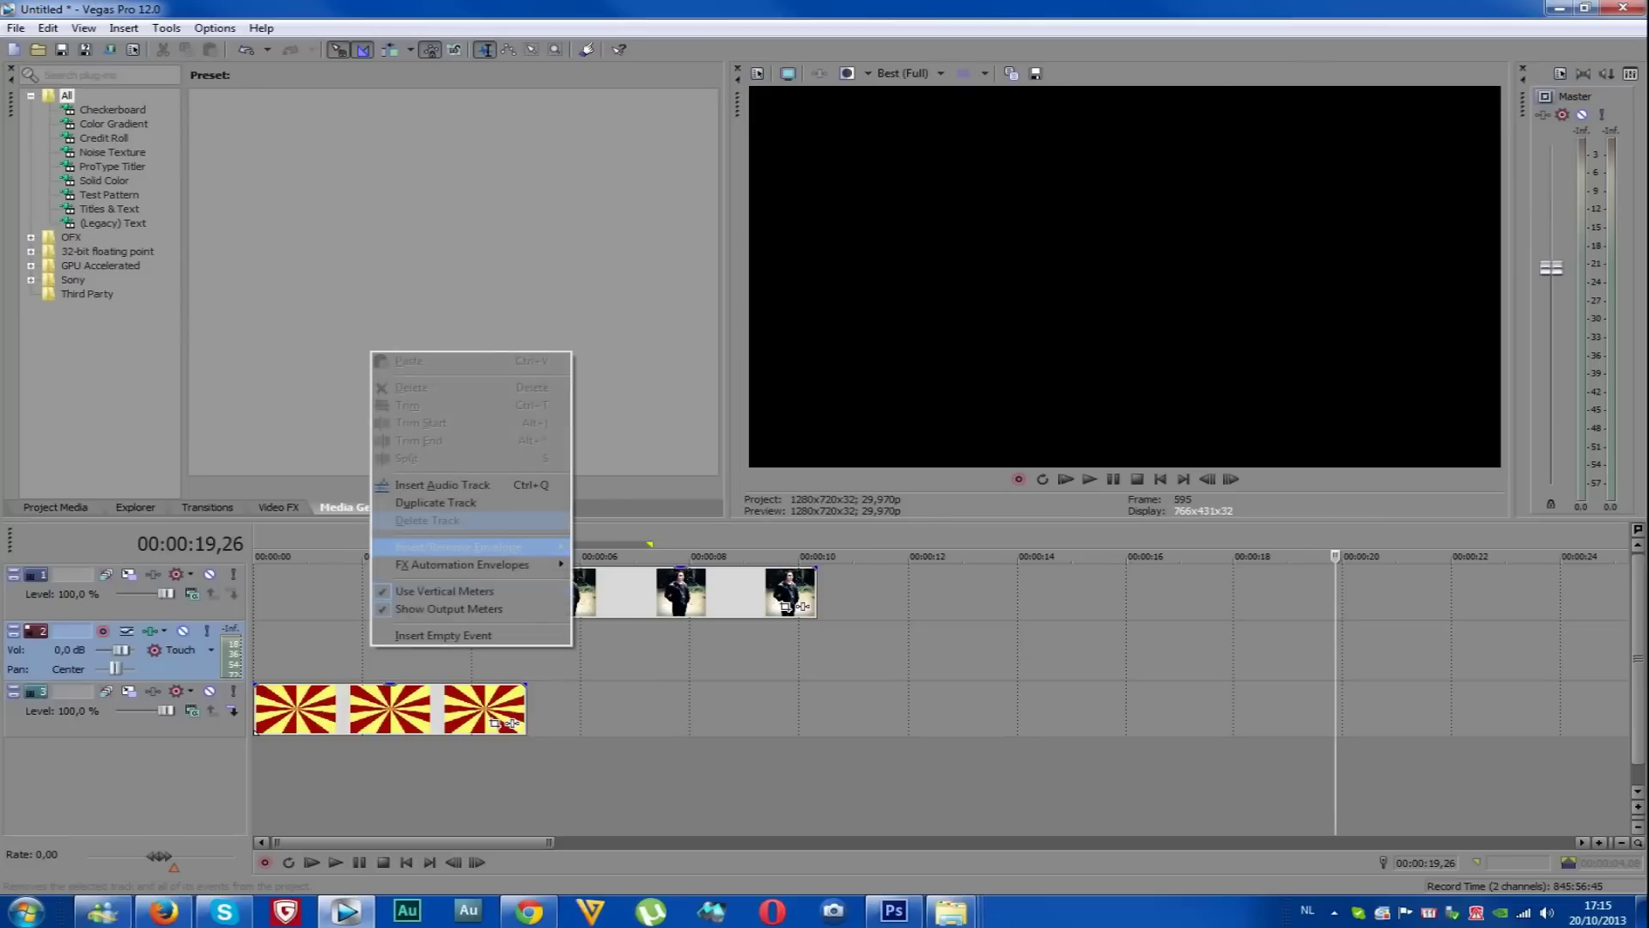
pyautogui.click(446, 523)
pyautogui.moveTo(635, 593); pyautogui.dragTo(344, 581)
pyautogui.click(345, 581)
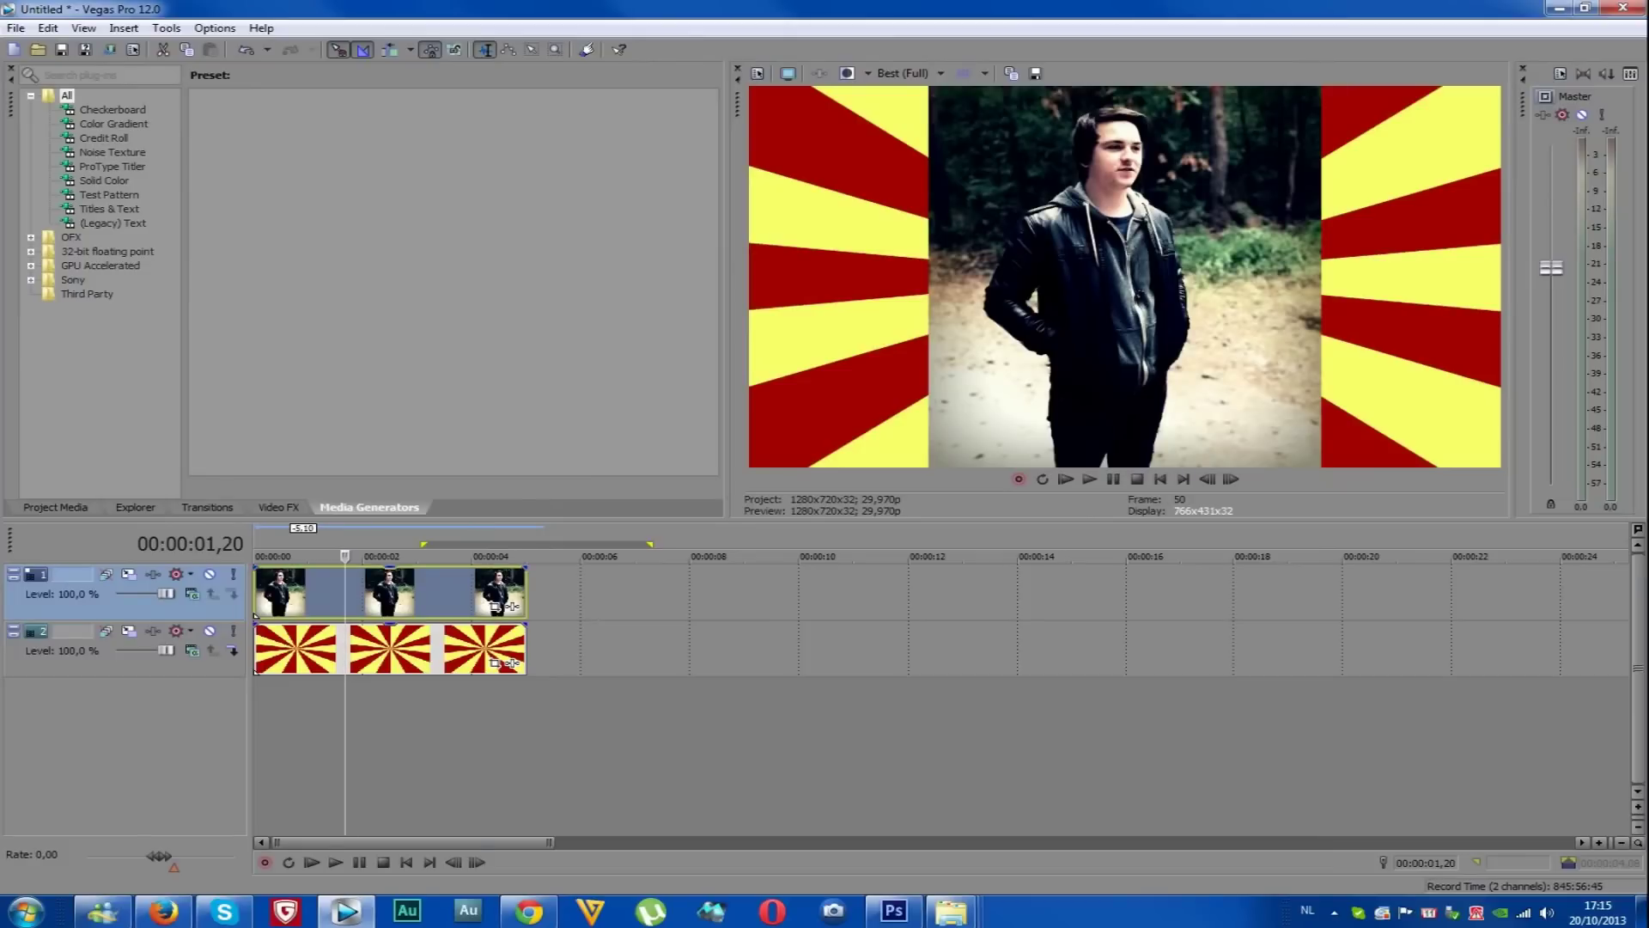
# Enable the mask in the photo's Event Pan/Crop and trace a closed path around the person to cut out the background
pyautogui.click(499, 610)
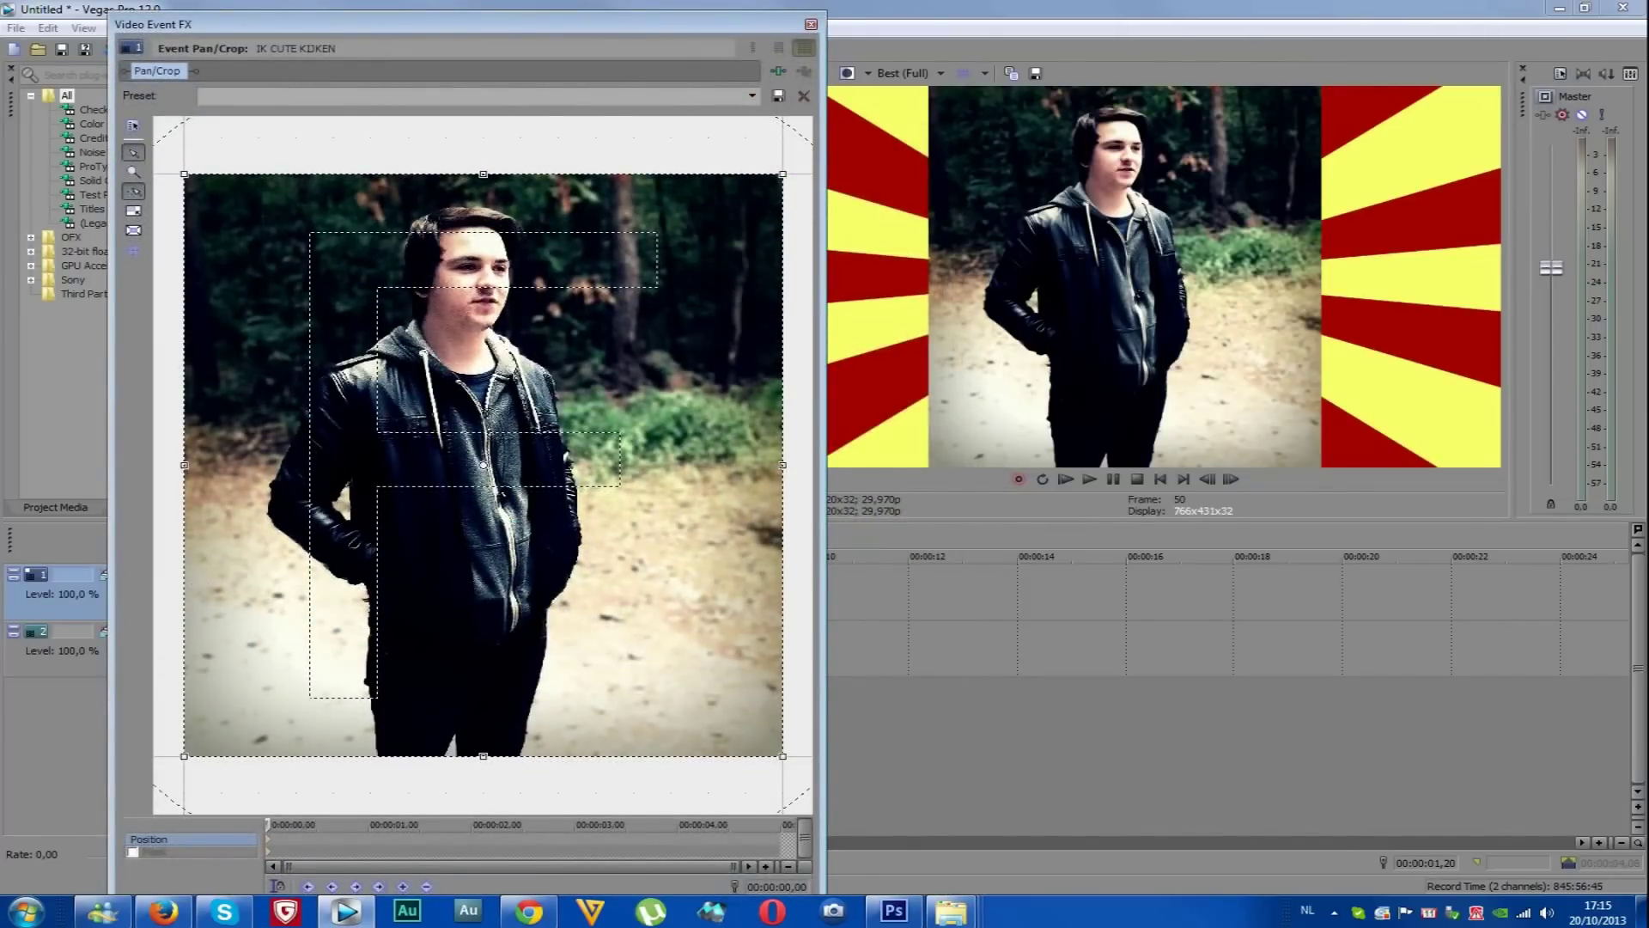
pyautogui.click(132, 851)
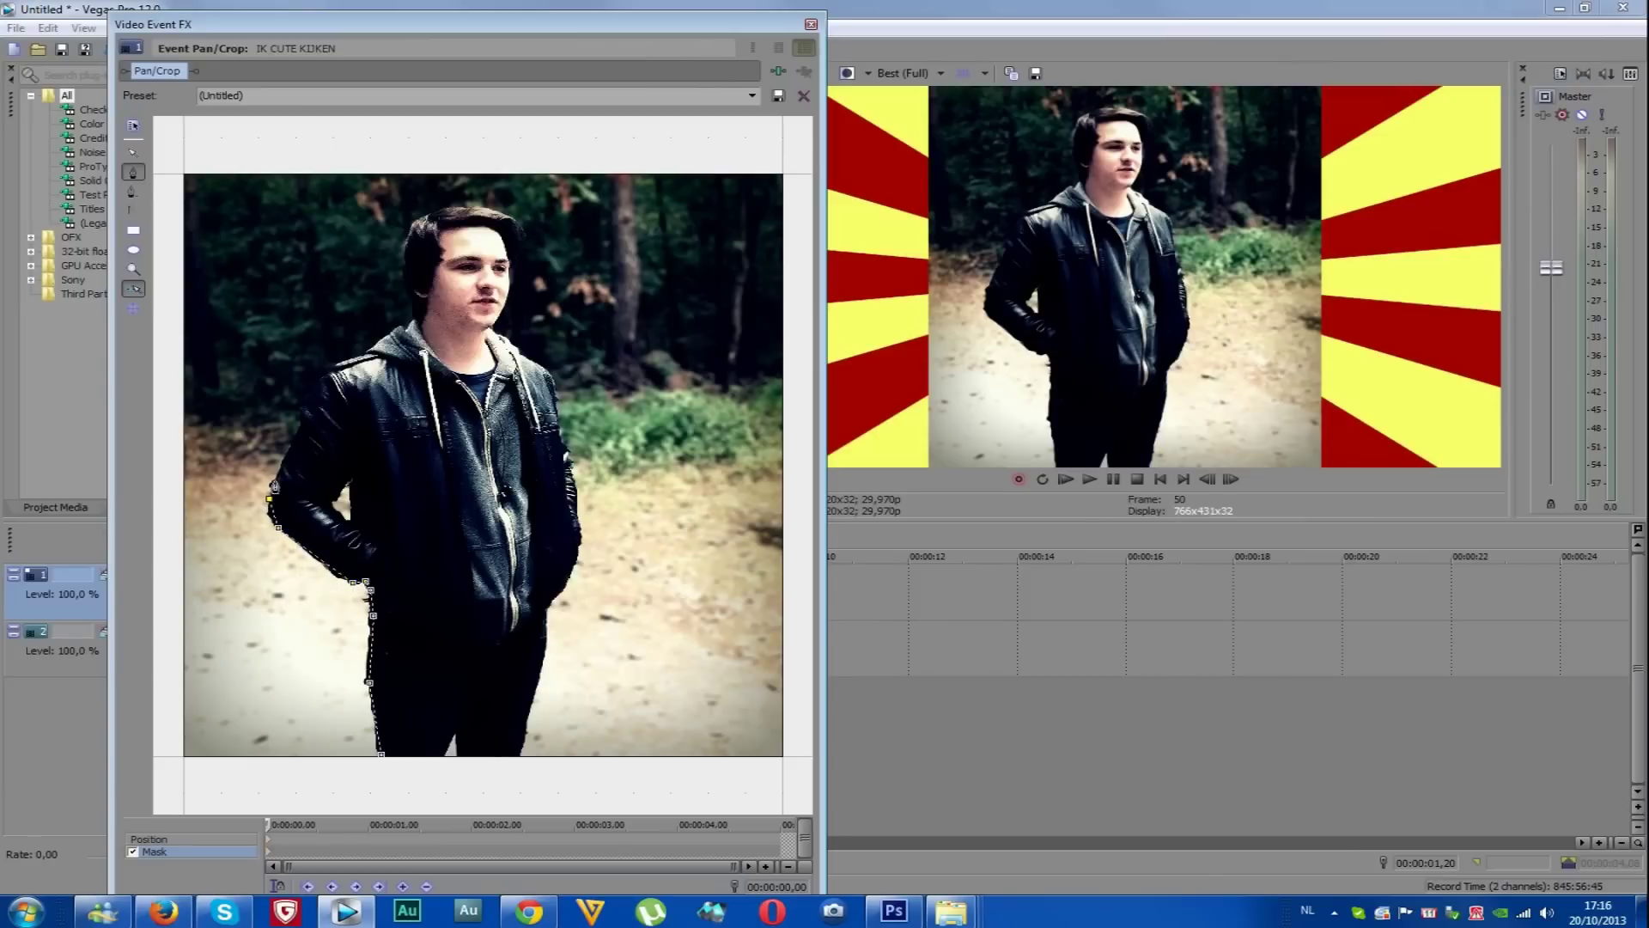
pyautogui.click(306, 406)
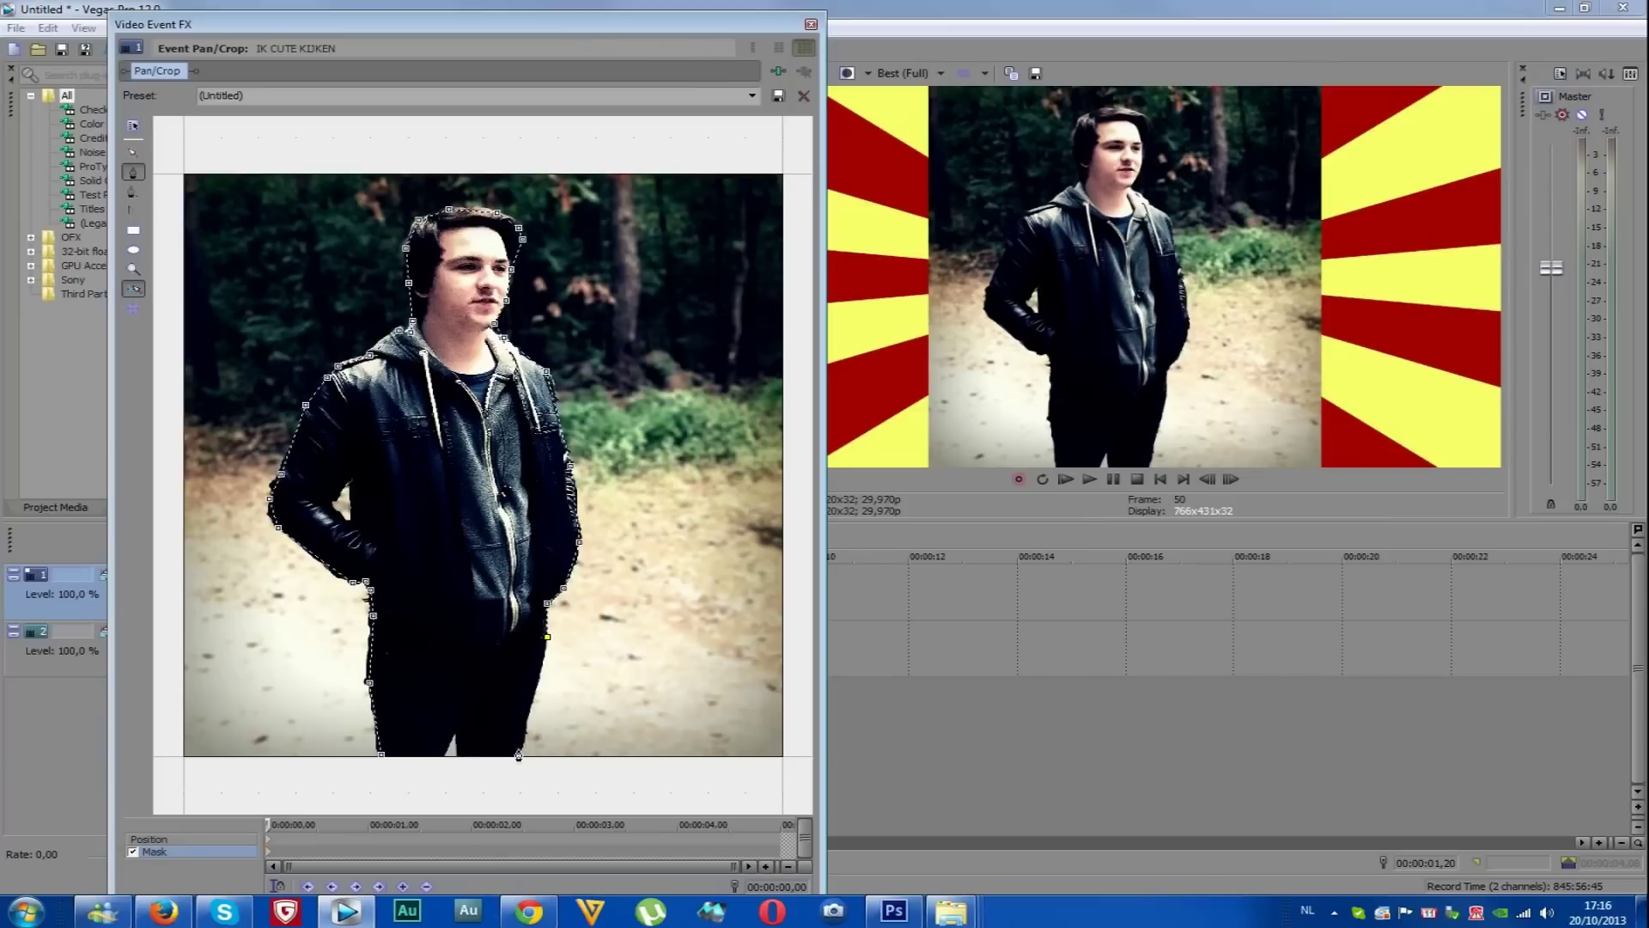
pyautogui.click(382, 754)
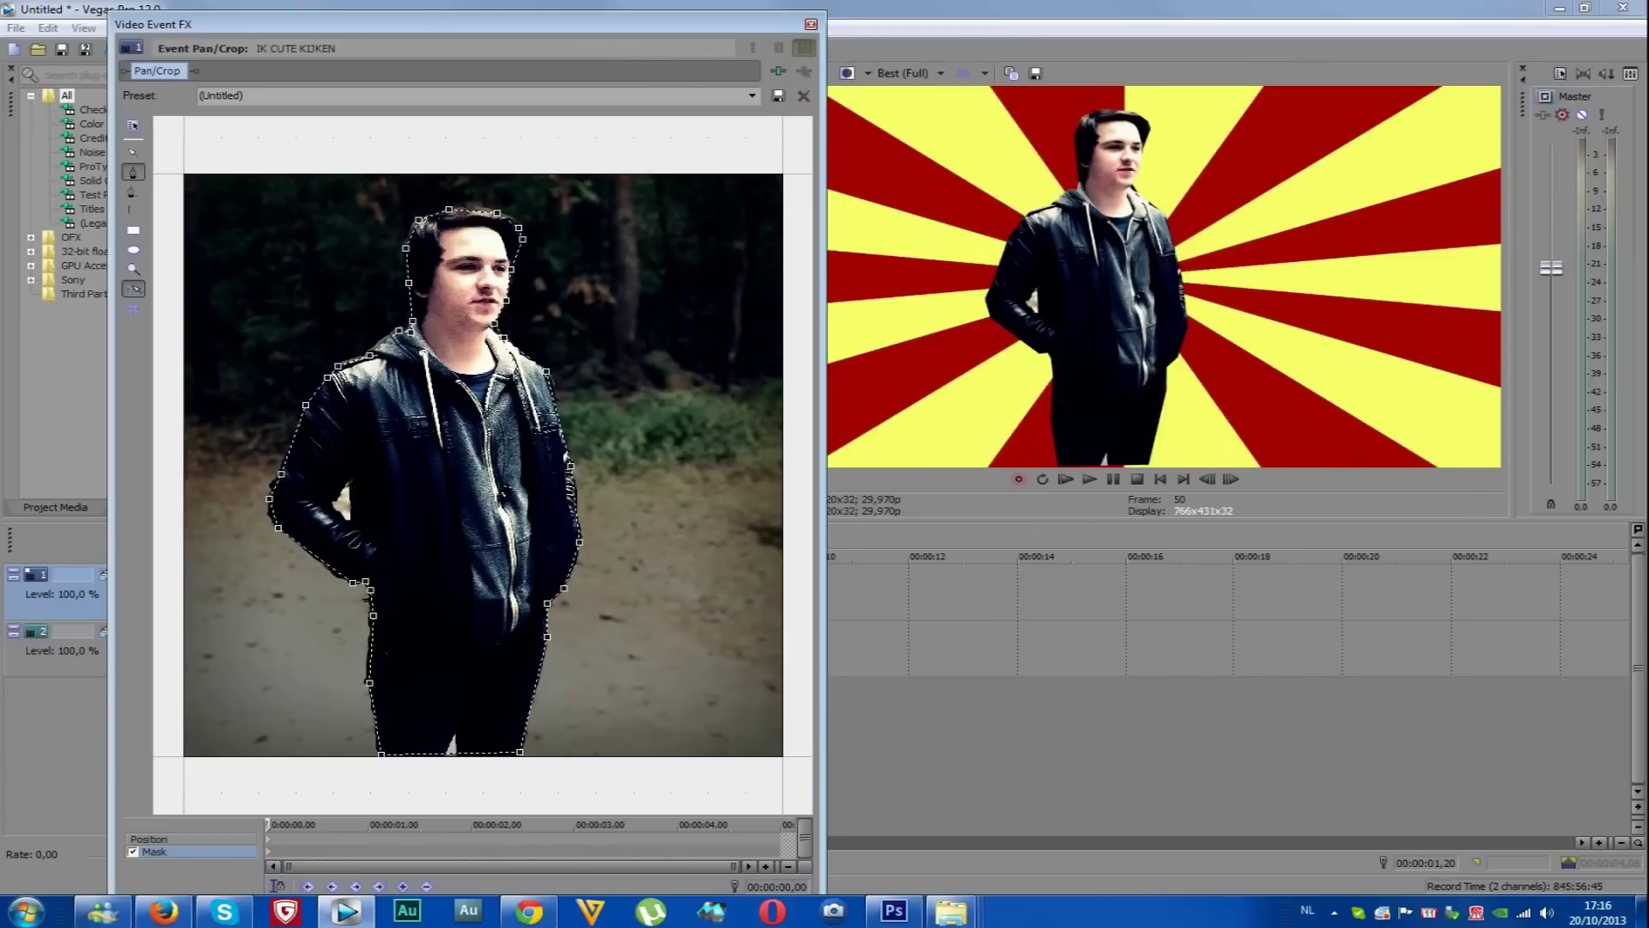
pyautogui.hotkey('alt', 'F4')
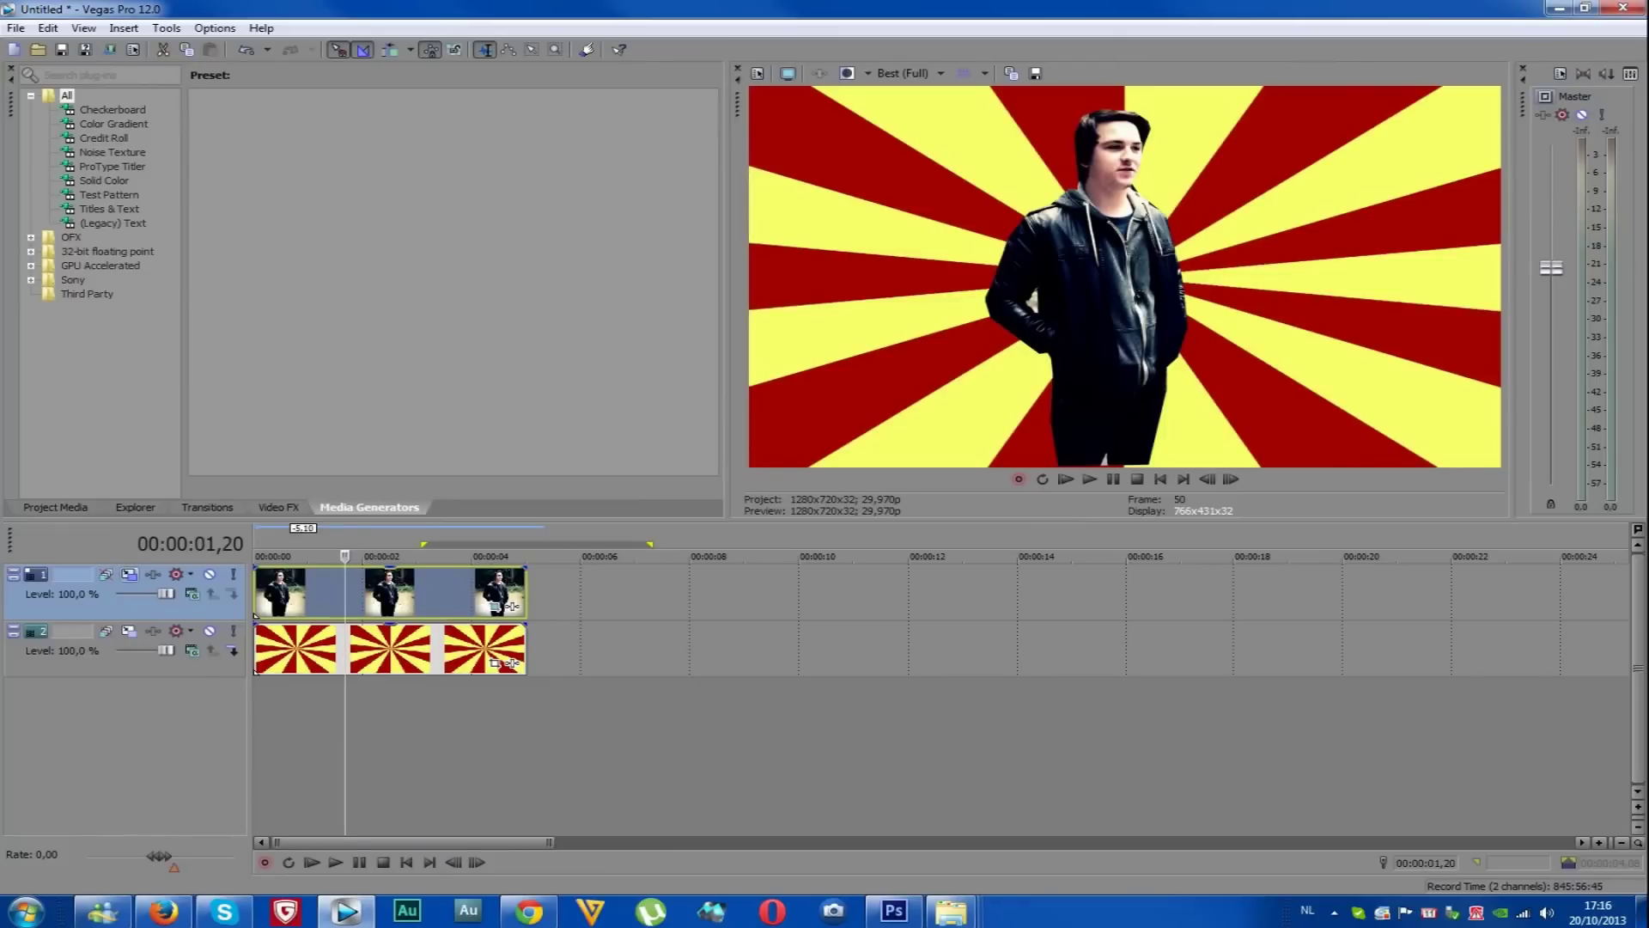
# Using Track Motion, enlarge the photo track to about 1778 × 1000 and shift it to about X -390, Y -73
pyautogui.click(129, 574)
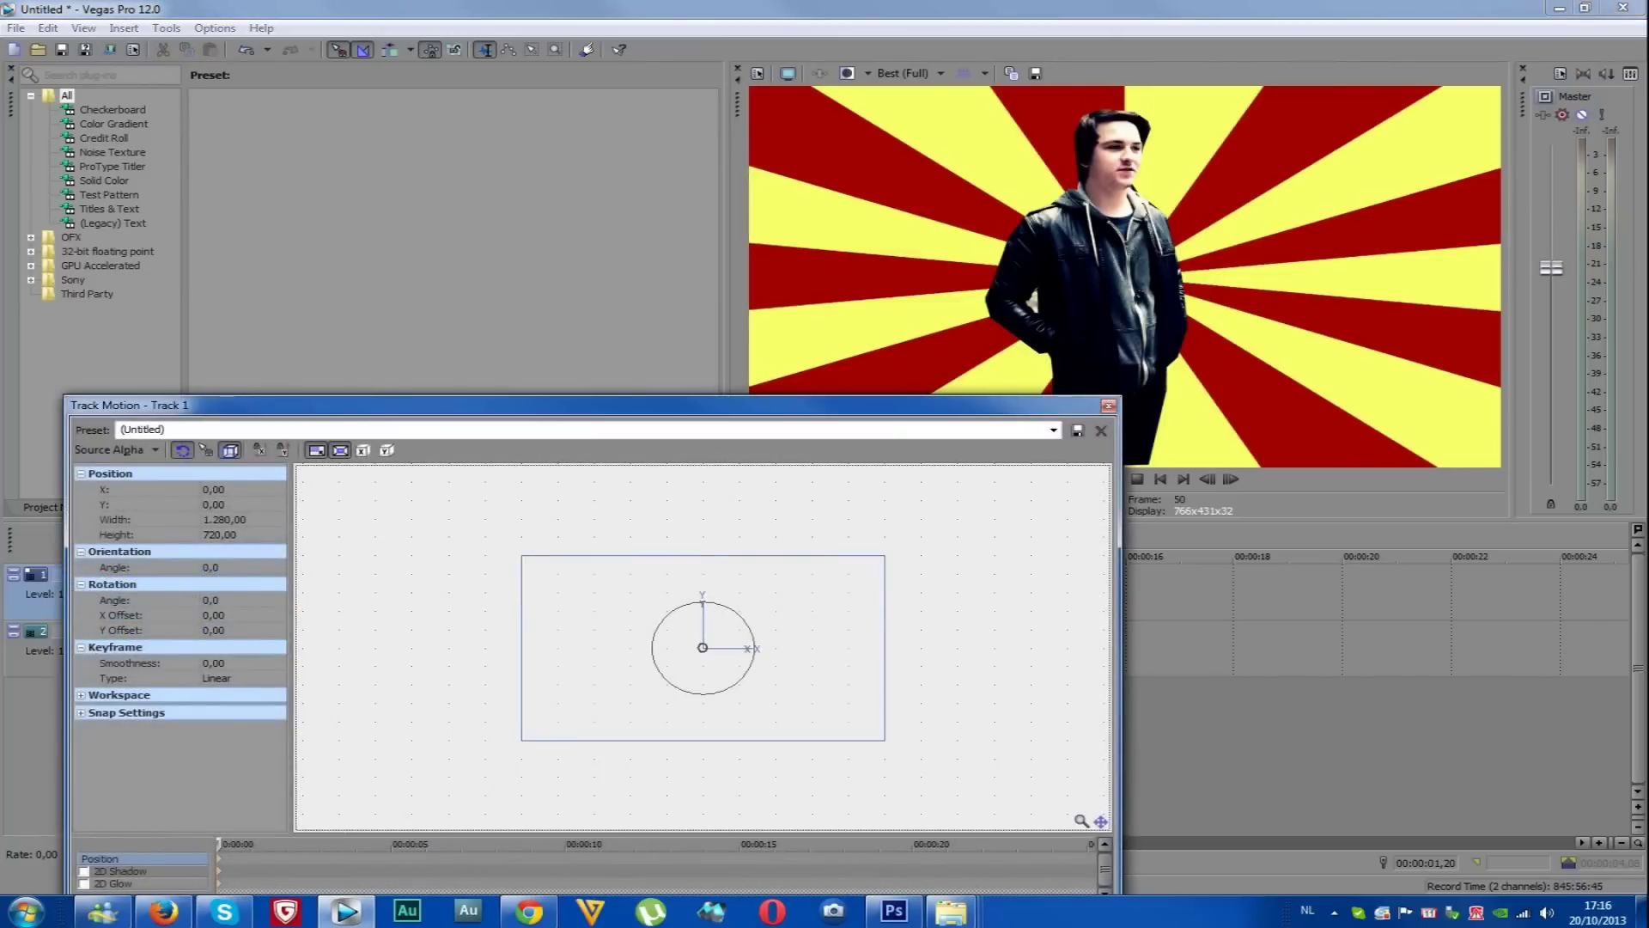
pyautogui.moveTo(703, 648)
pyautogui.mouseDown()
pyautogui.moveTo(679, 665)
pyautogui.moveTo(670, 630)
pyautogui.moveTo(701, 666)
pyautogui.moveTo(744, 650)
pyautogui.moveTo(659, 644)
pyautogui.moveTo(698, 659)
pyautogui.mouseUp()
pyautogui.moveTo(876, 563); pyautogui.dragTo(940, 538)
pyautogui.moveTo(697, 660); pyautogui.dragTo(598, 661)
pyautogui.moveTo(592, 405); pyautogui.dragTo(618, 437)
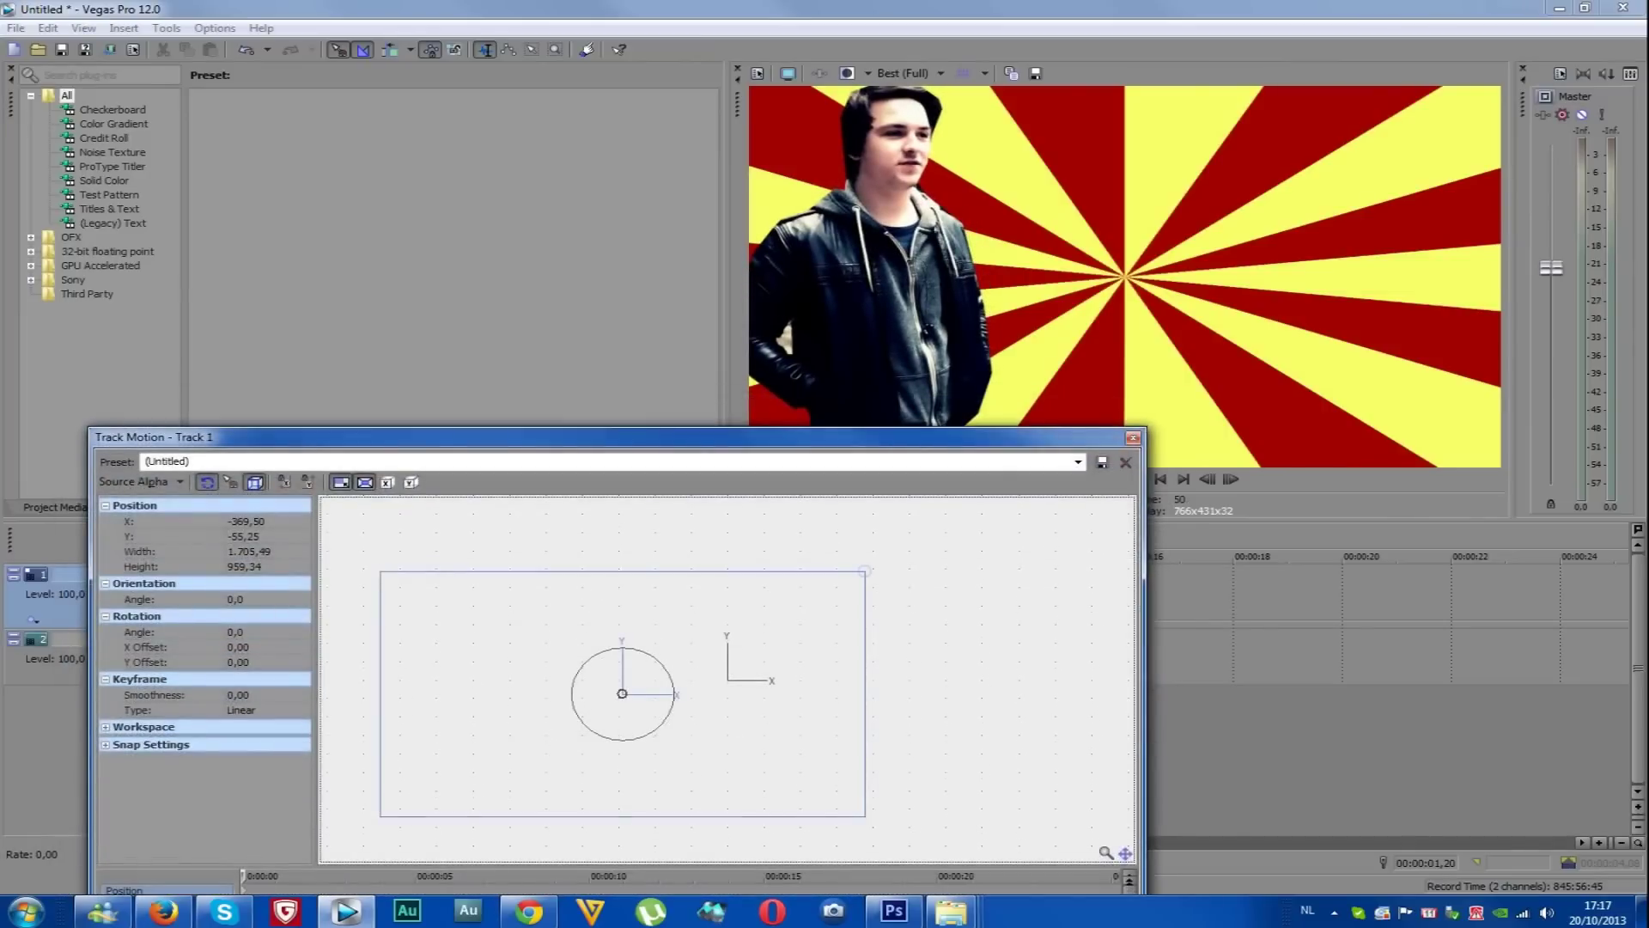
pyautogui.moveTo(865, 571); pyautogui.dragTo(874, 573)
pyautogui.moveTo(619, 701); pyautogui.dragTo(617, 698)
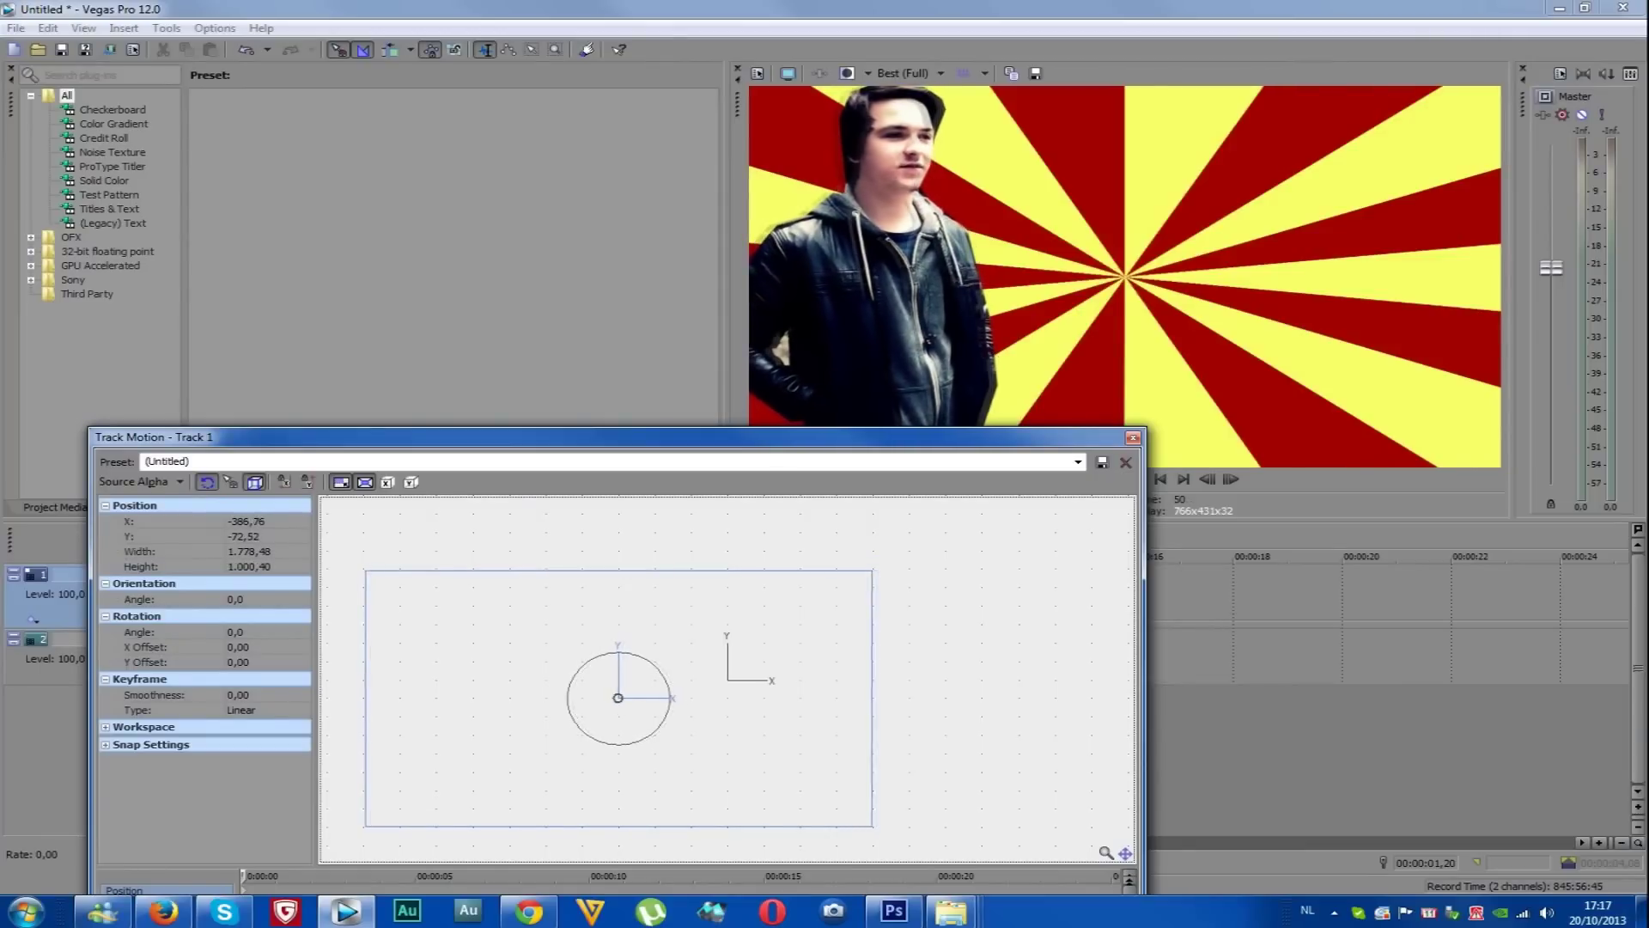
pyautogui.moveTo(871, 570); pyautogui.dragTo(870, 571)
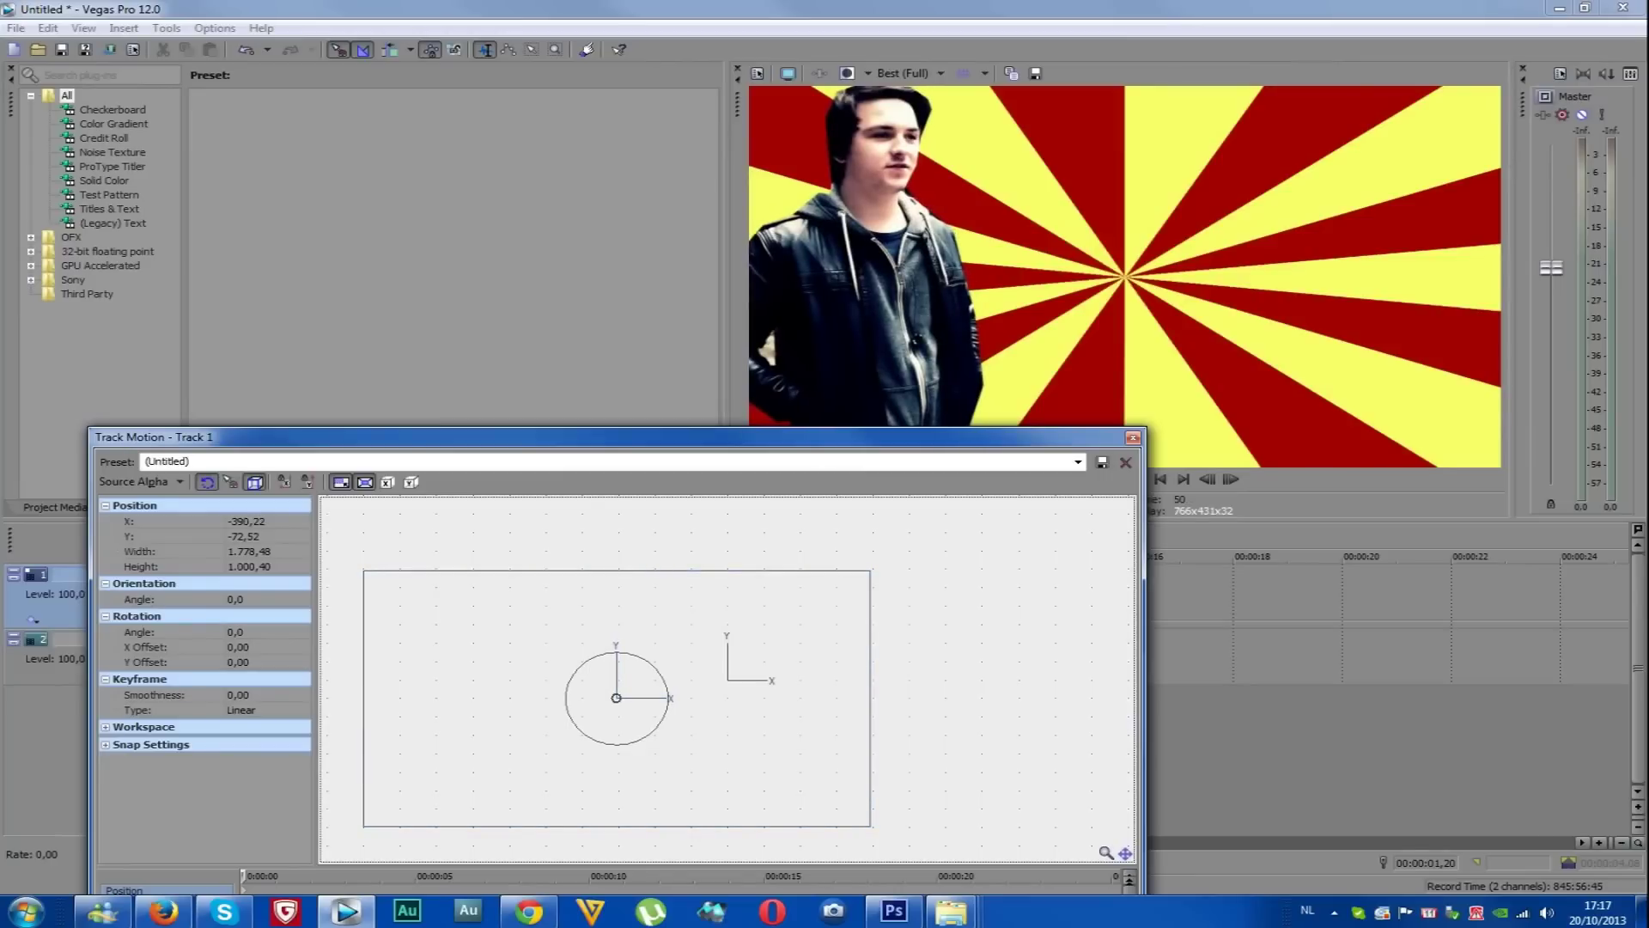
pyautogui.click(1132, 438)
# Insert a new video track above the photo and place a default Titles & Text event at its start
pyautogui.rightClick(575, 584)
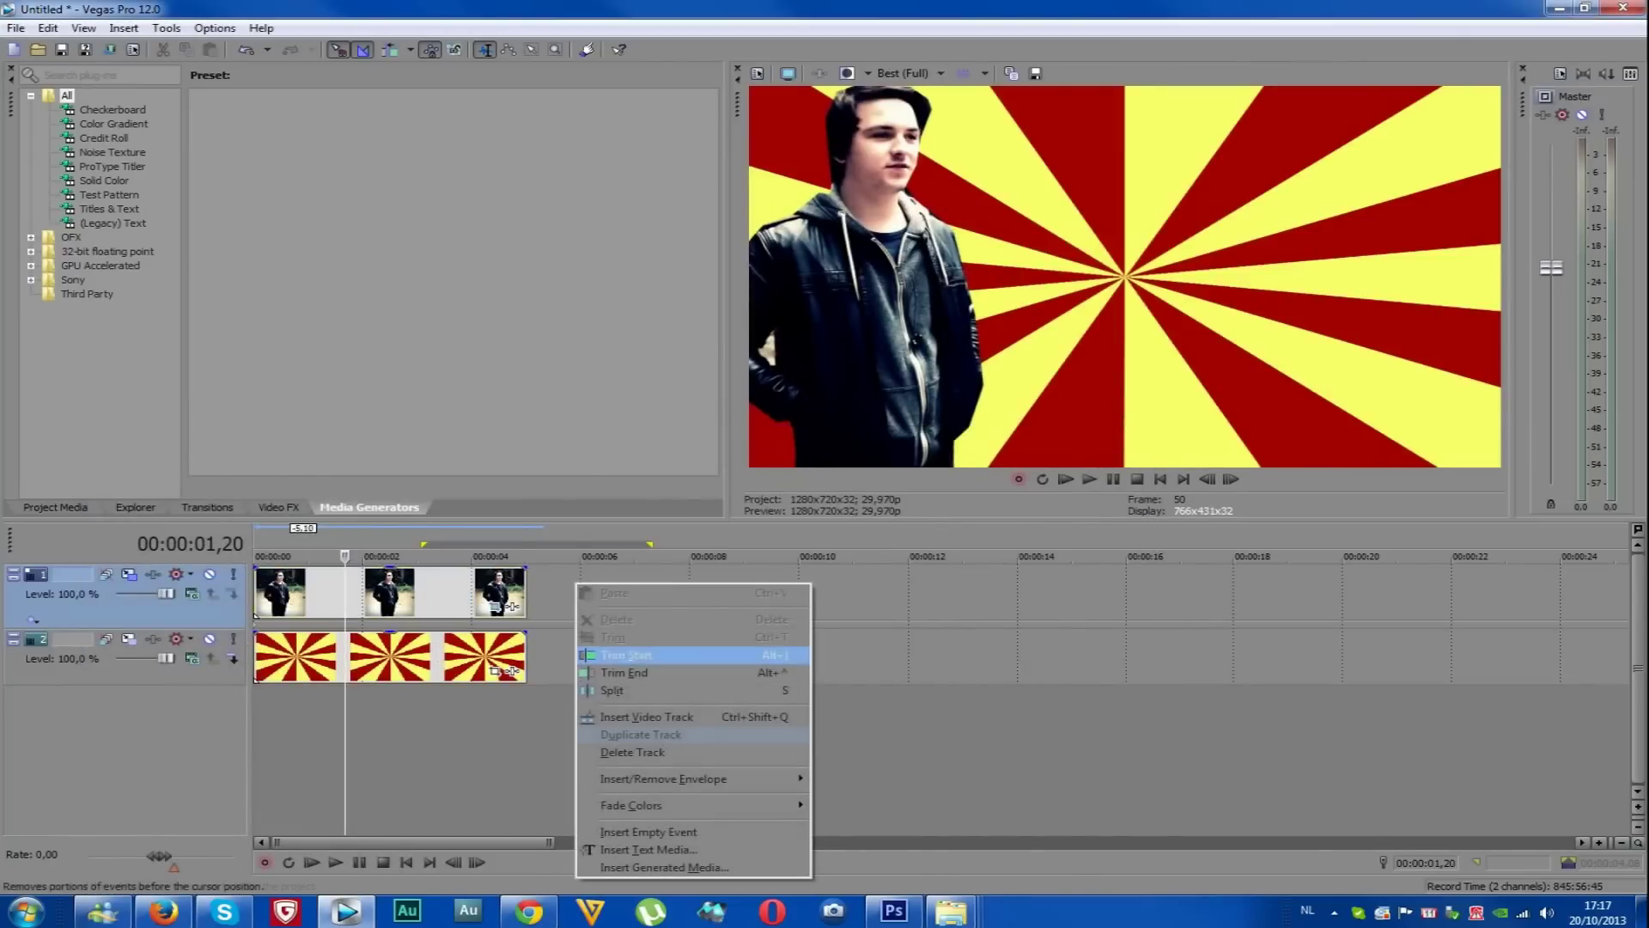
pyautogui.click(647, 716)
pyautogui.moveTo(951, 911)
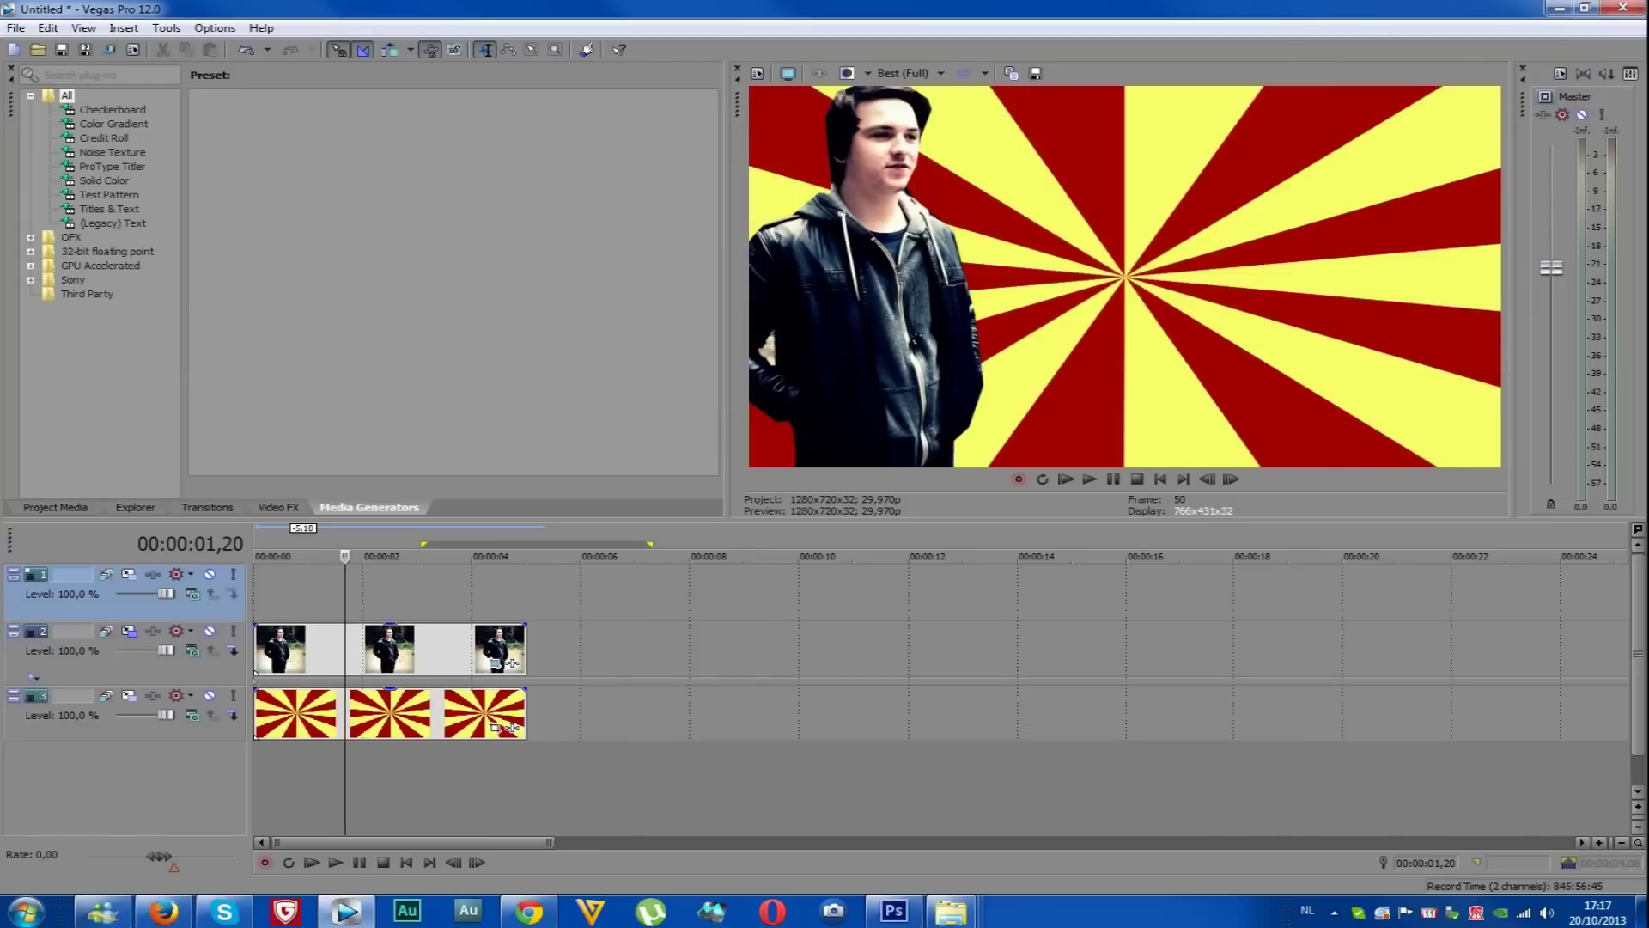
pyautogui.moveTo(110, 208); pyautogui.dragTo(255, 575)
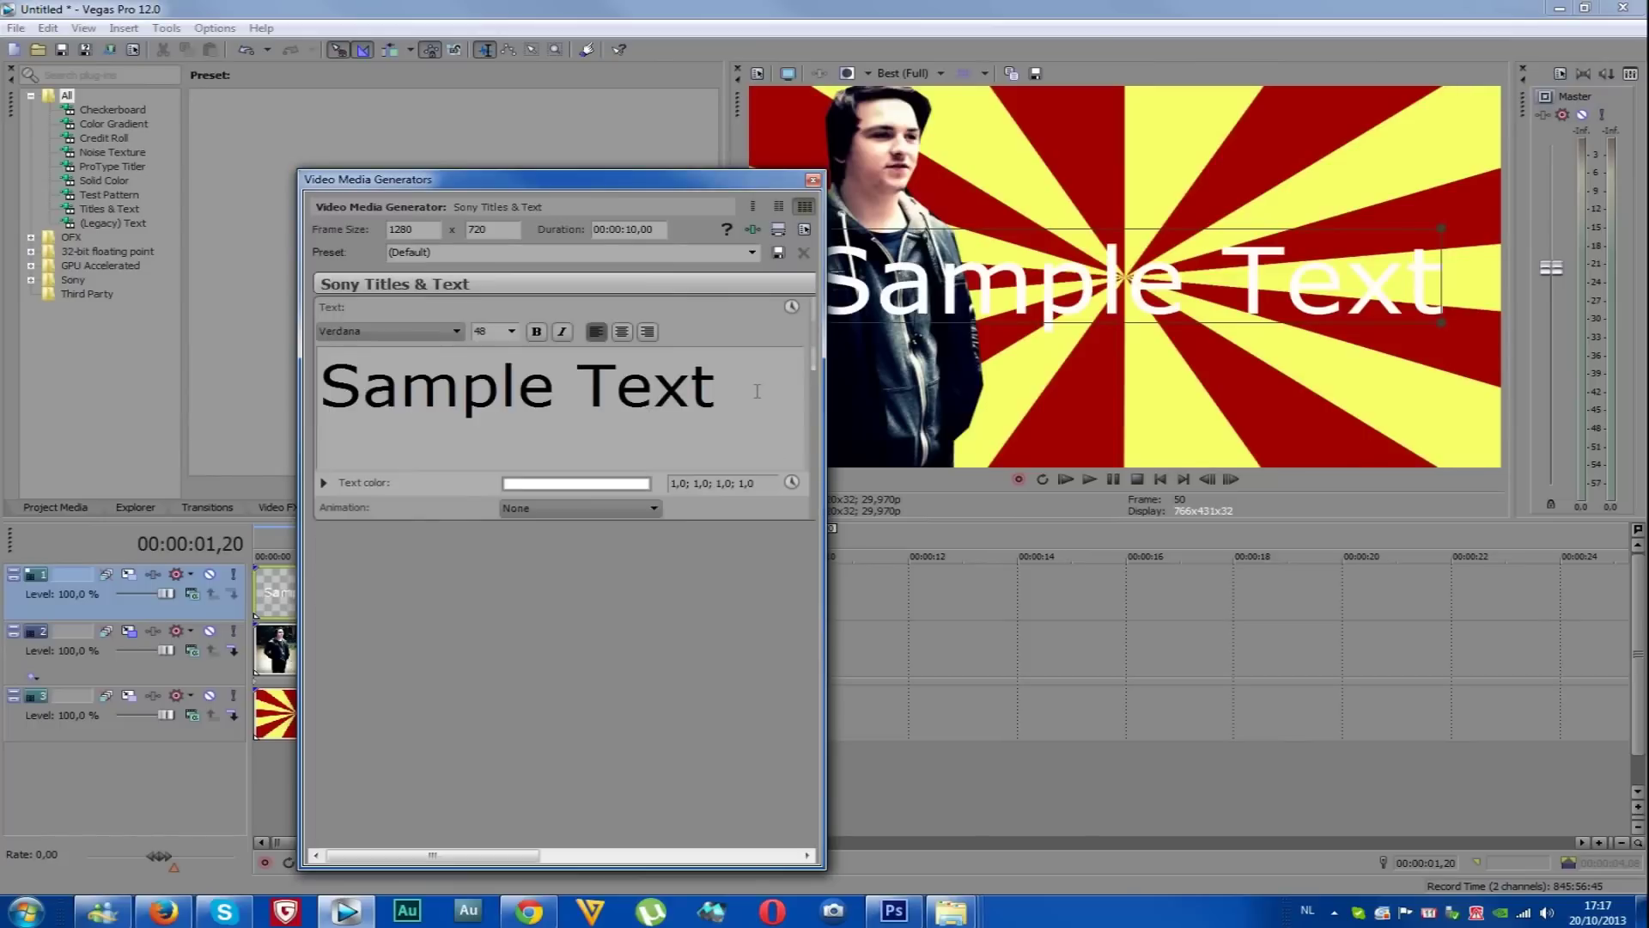
# Replace the sample title text with "How To Make A Thumbnail"
pyautogui.tripleClick(408, 395)
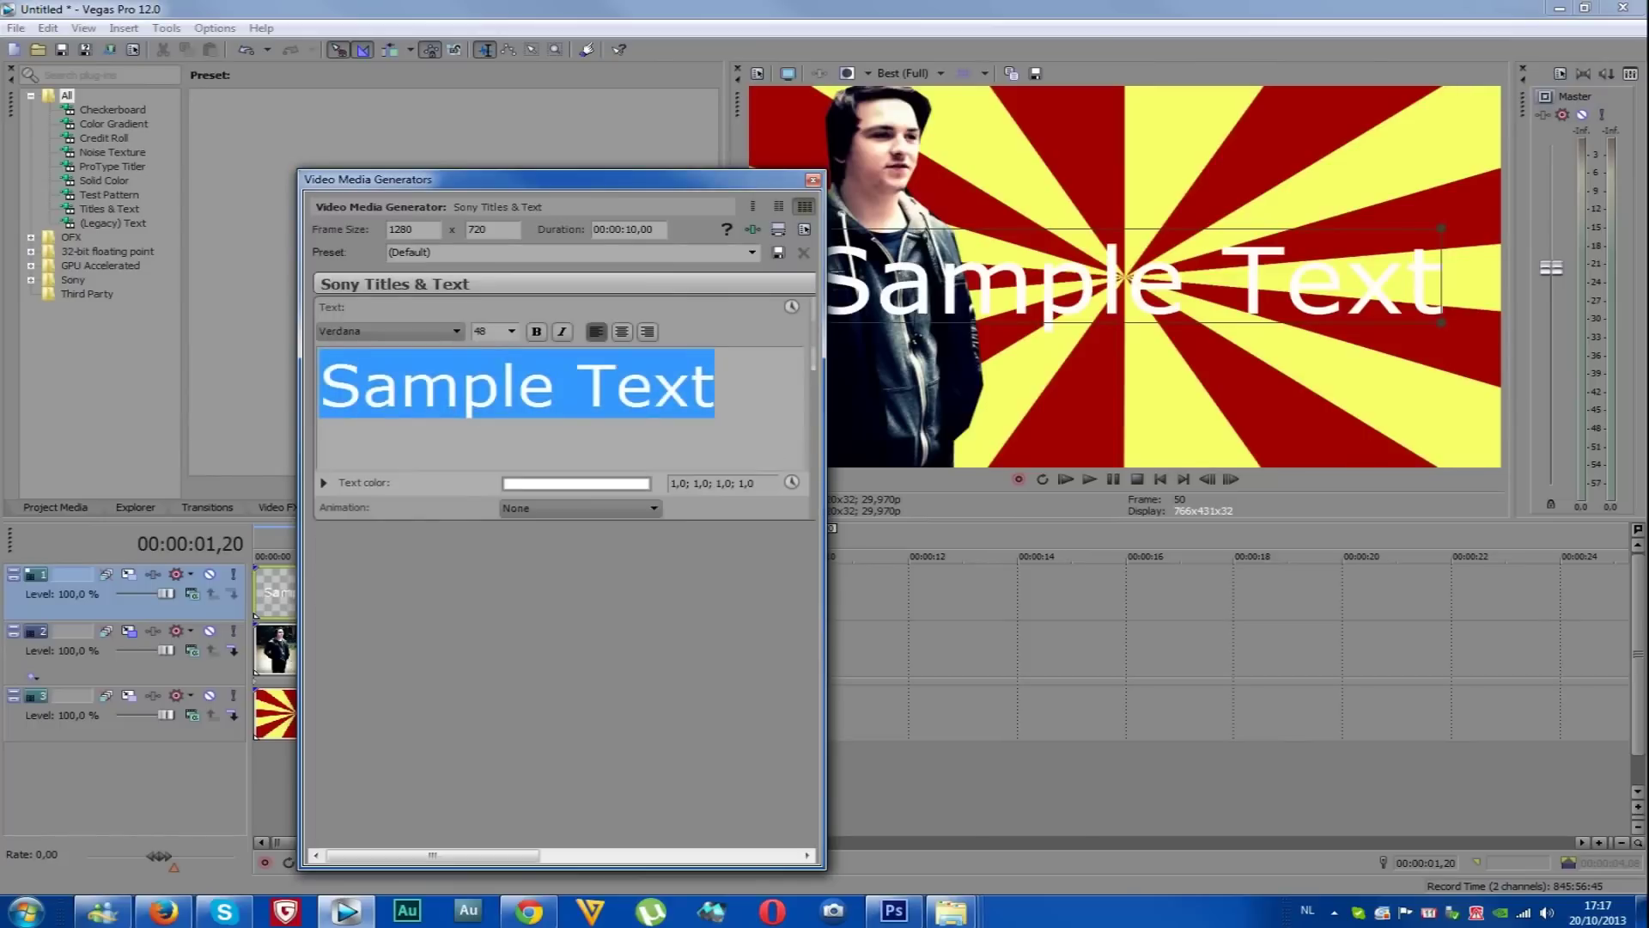
pyautogui.write('hO')
pyautogui.press('BackSpace')
pyautogui.press('BackSpace')
pyautogui.write('Ho')
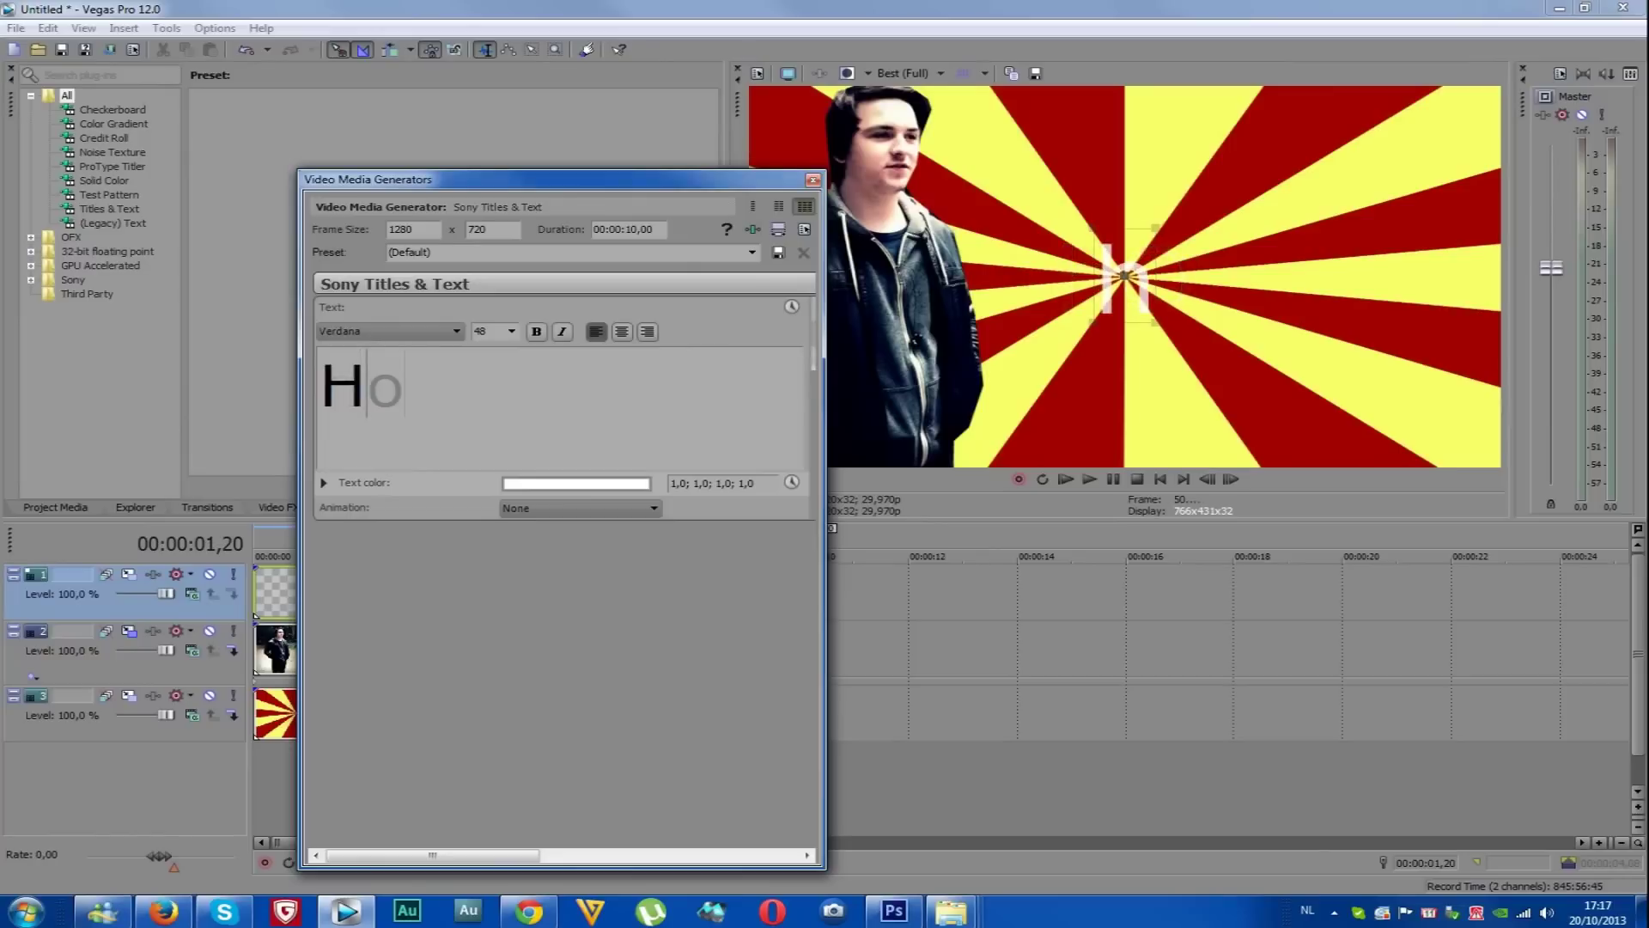
pyautogui.write('w To Make A')
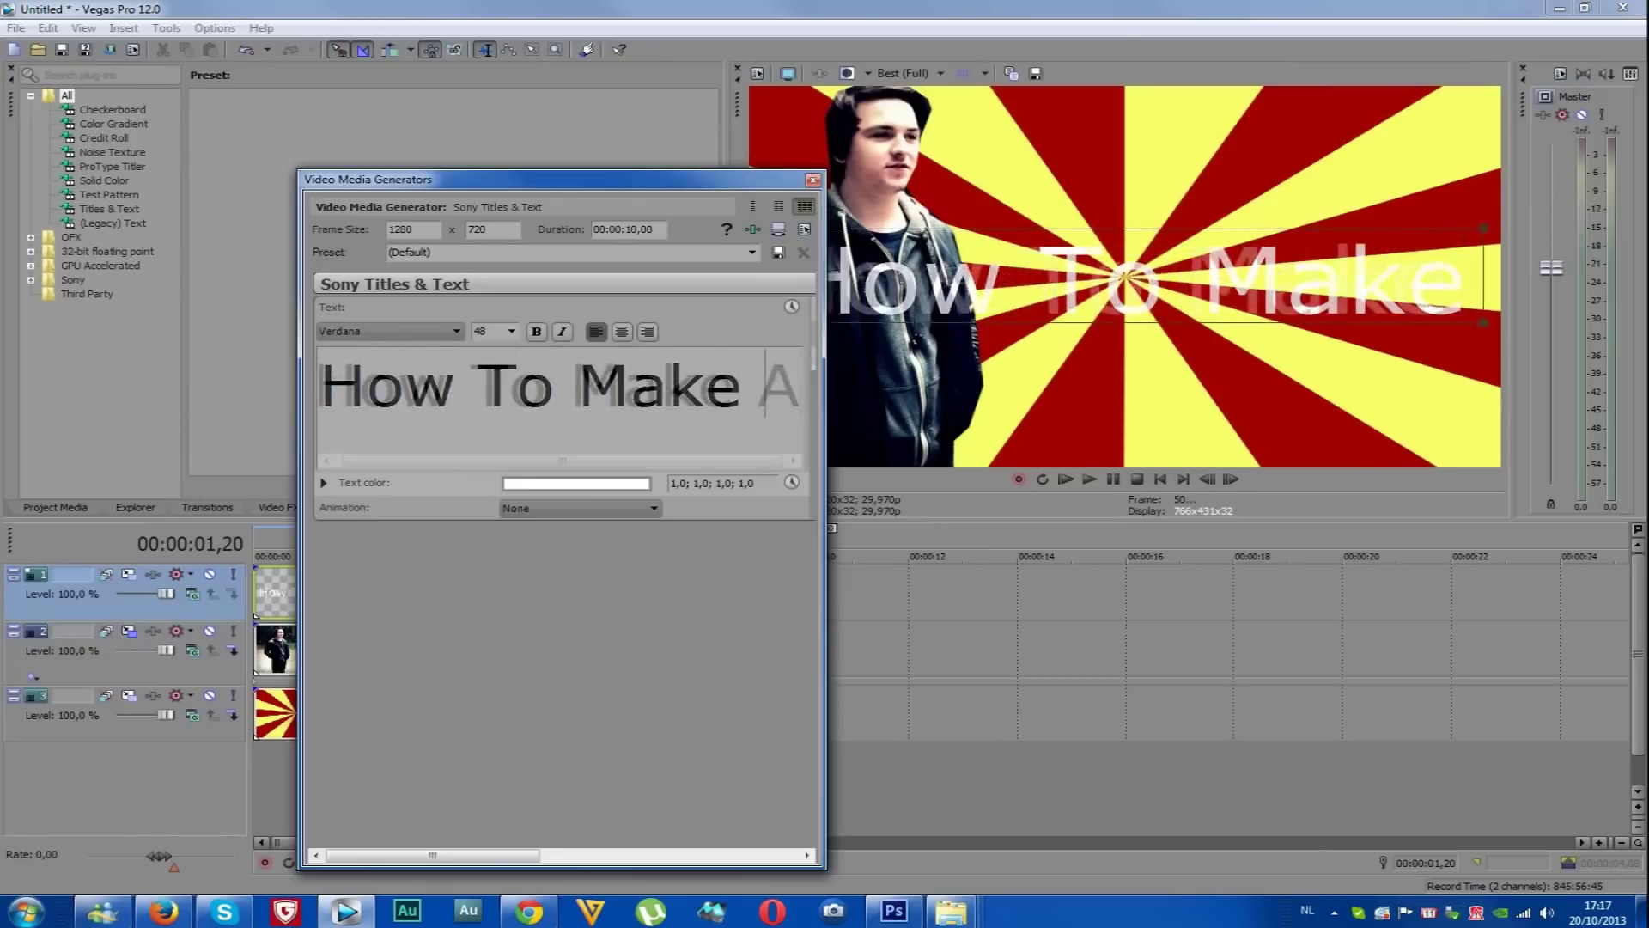
pyautogui.write(' Thumb')
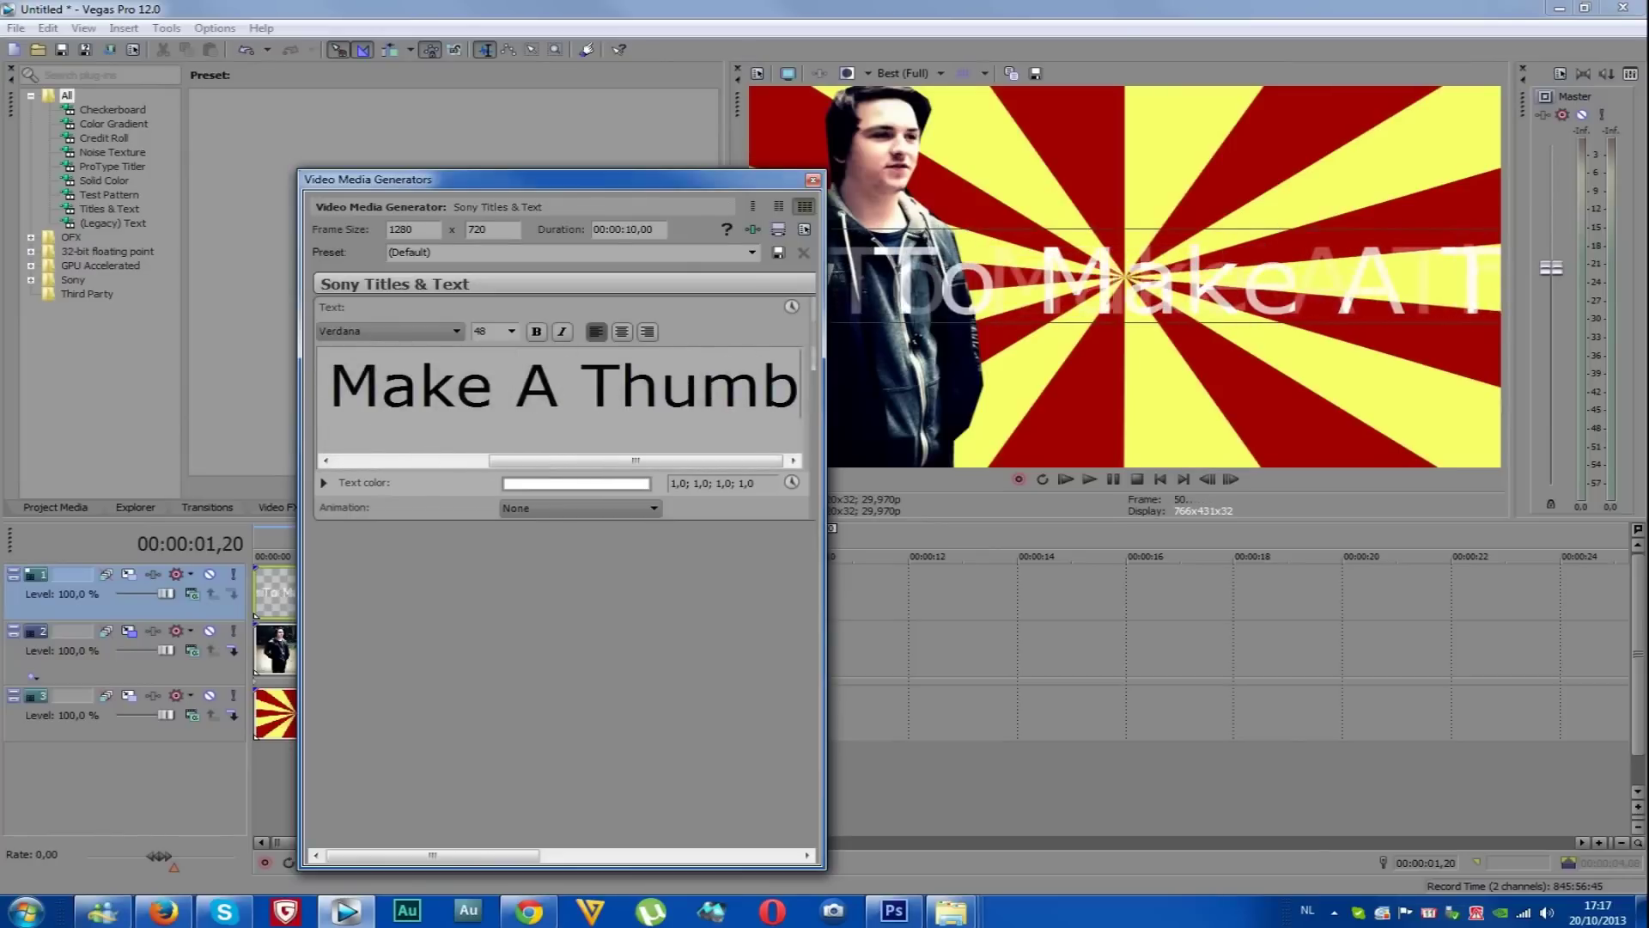
pyautogui.write('nail')
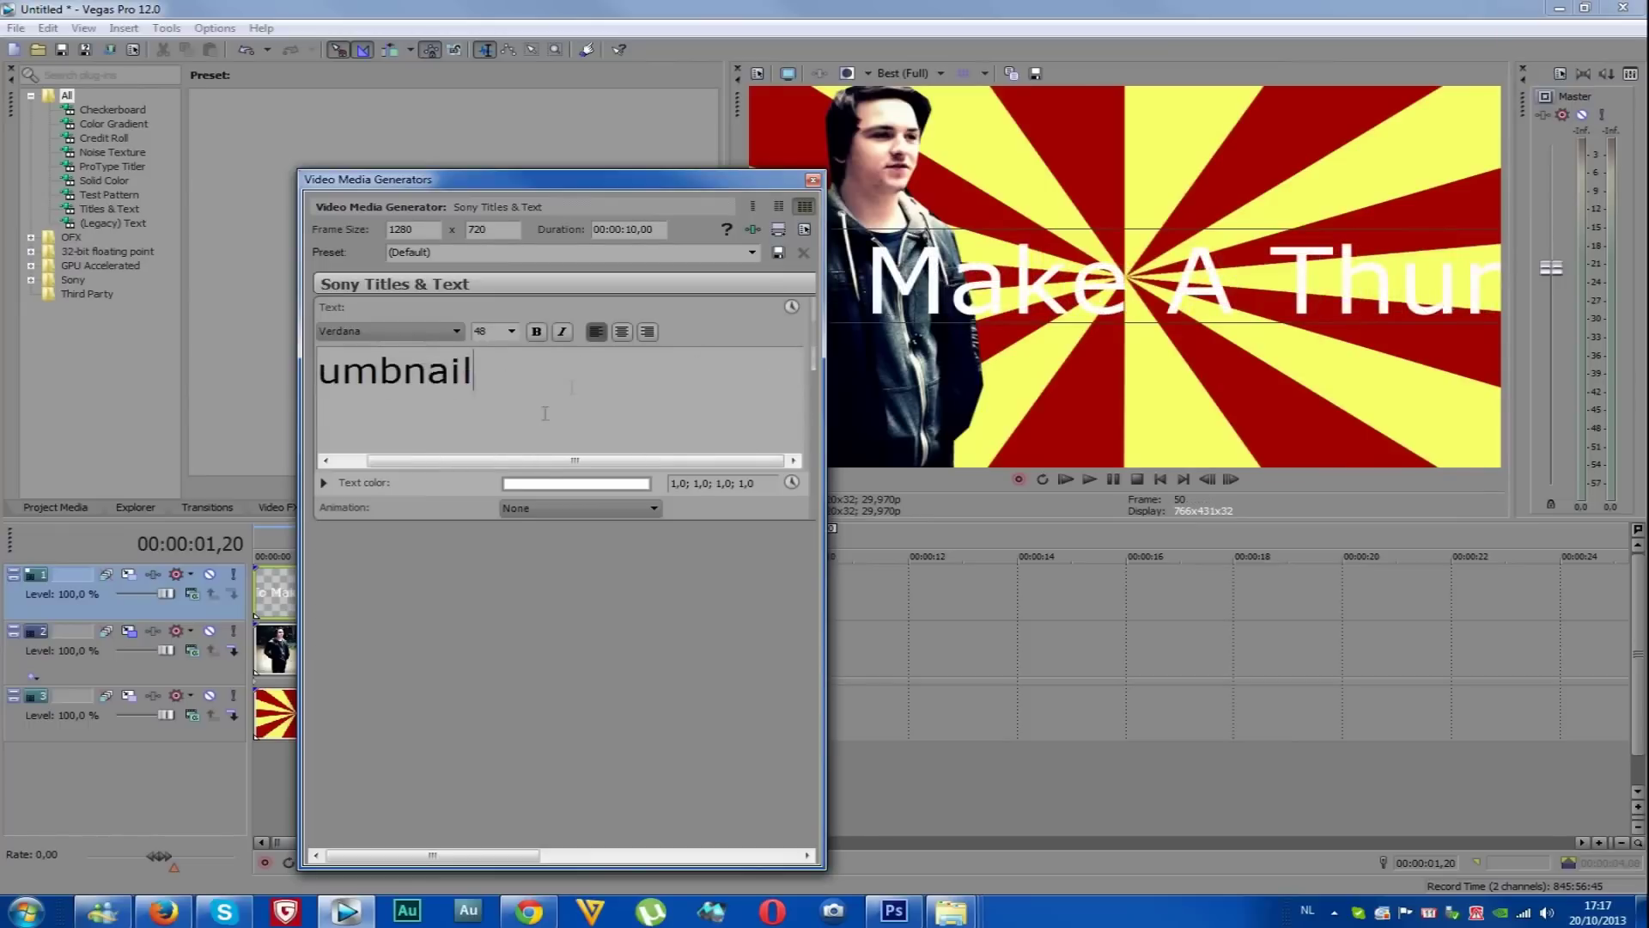
# Set the font of the entire title text to Thin Design
pyautogui.hotkey('ctrl', 'a')
pyautogui.click(455, 331)
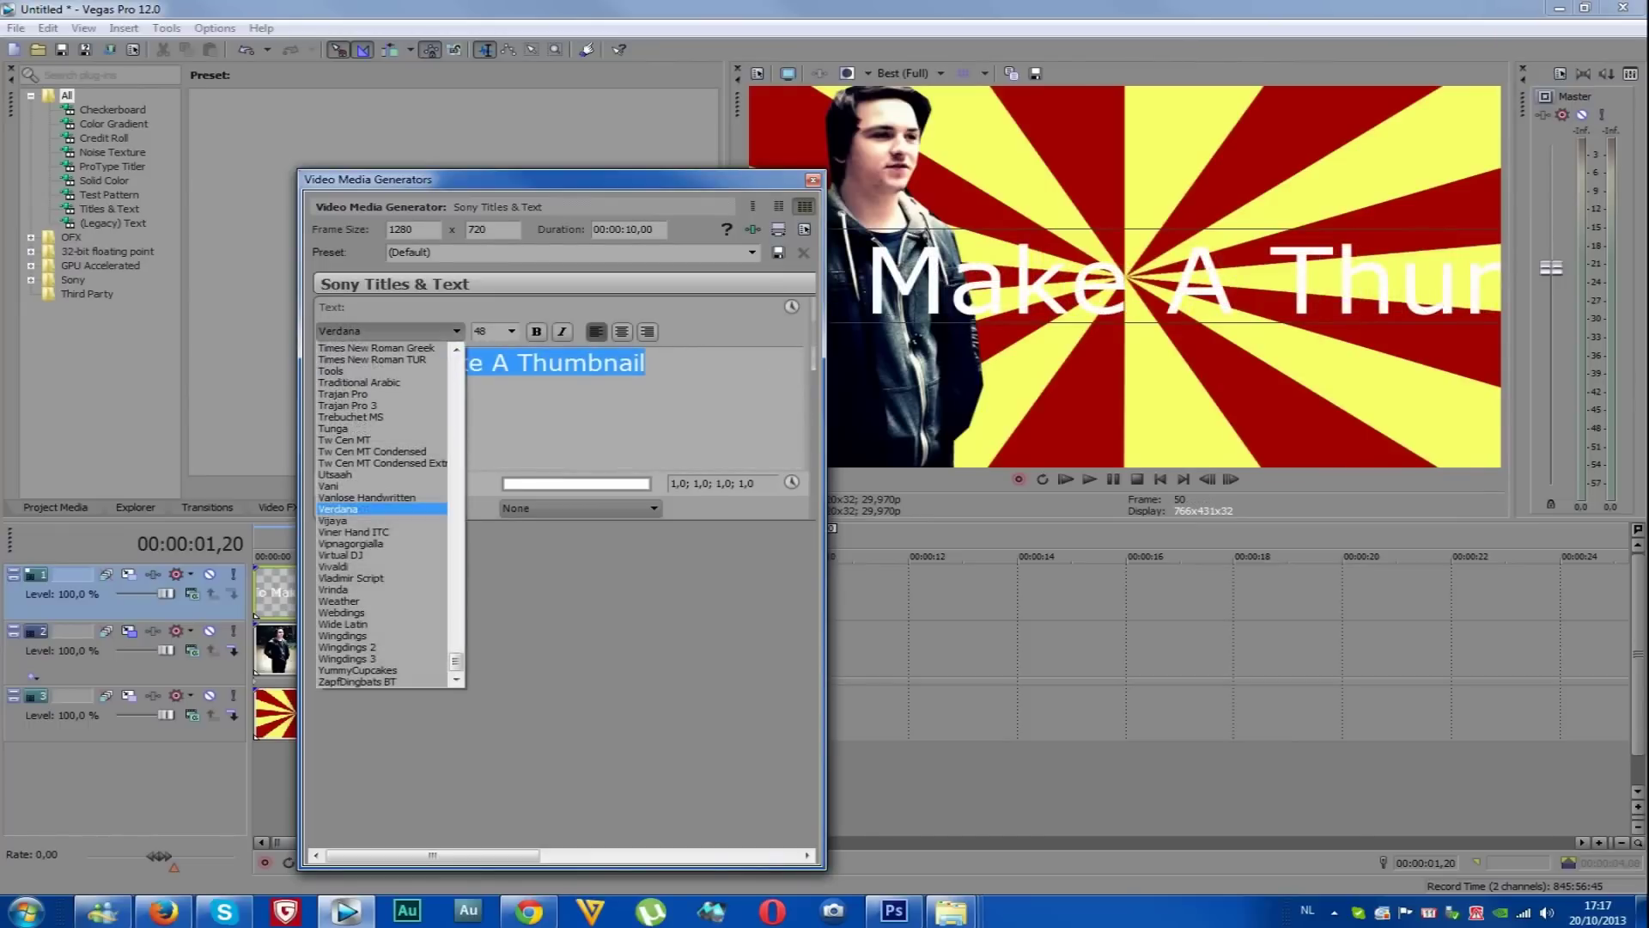
pyautogui.press('t')
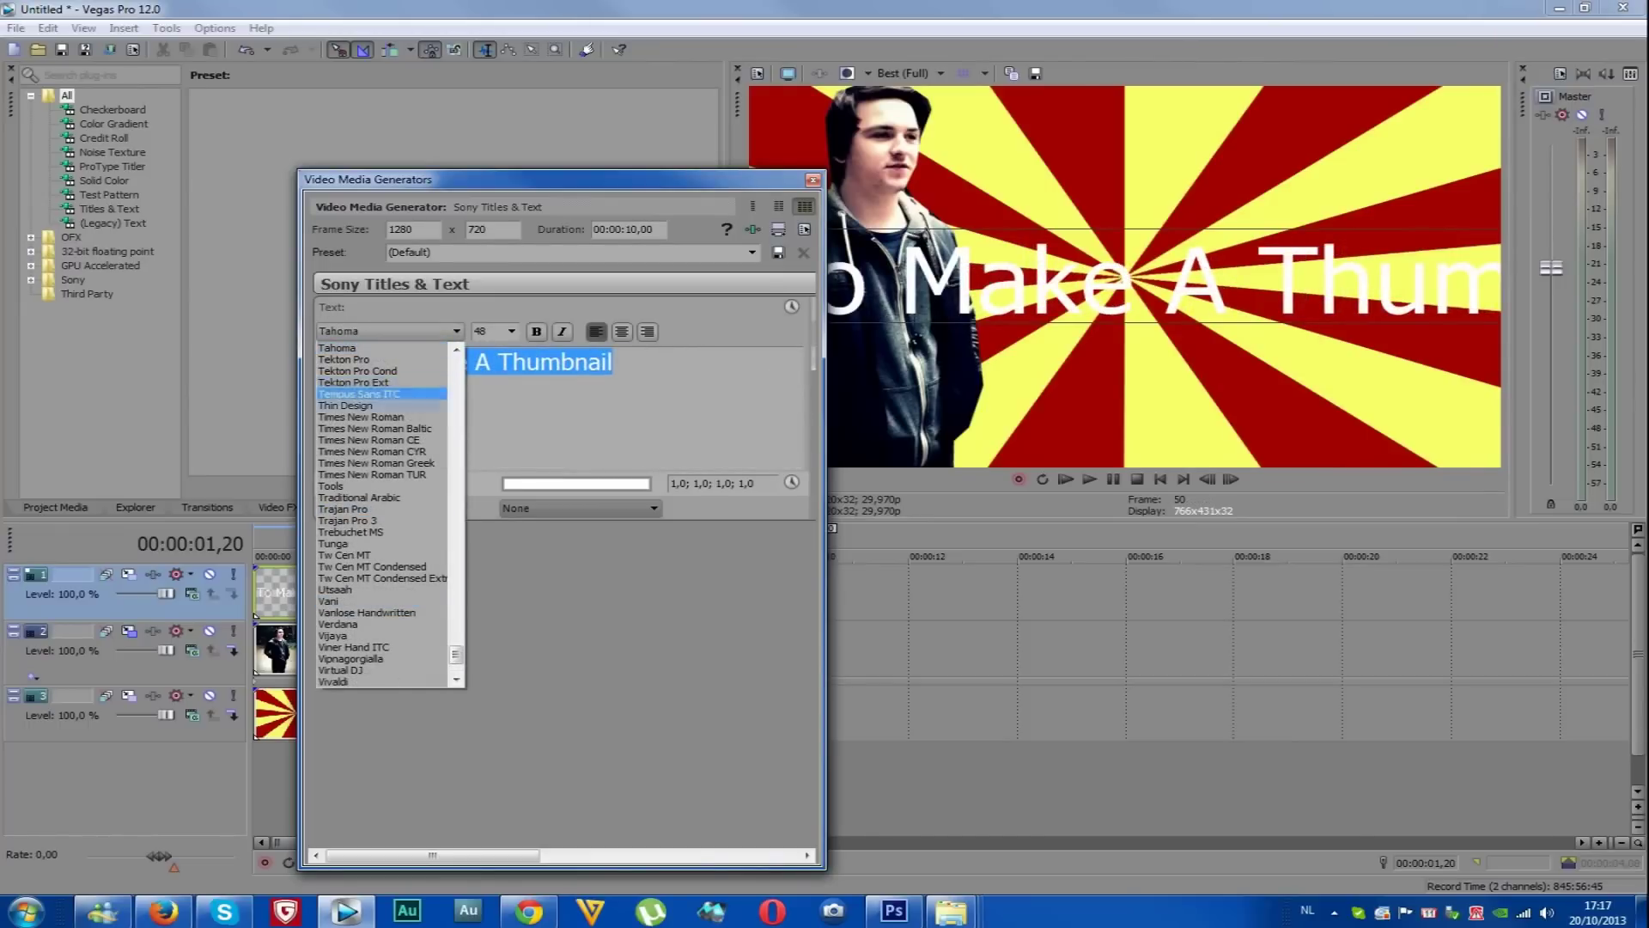
pyautogui.click(395, 405)
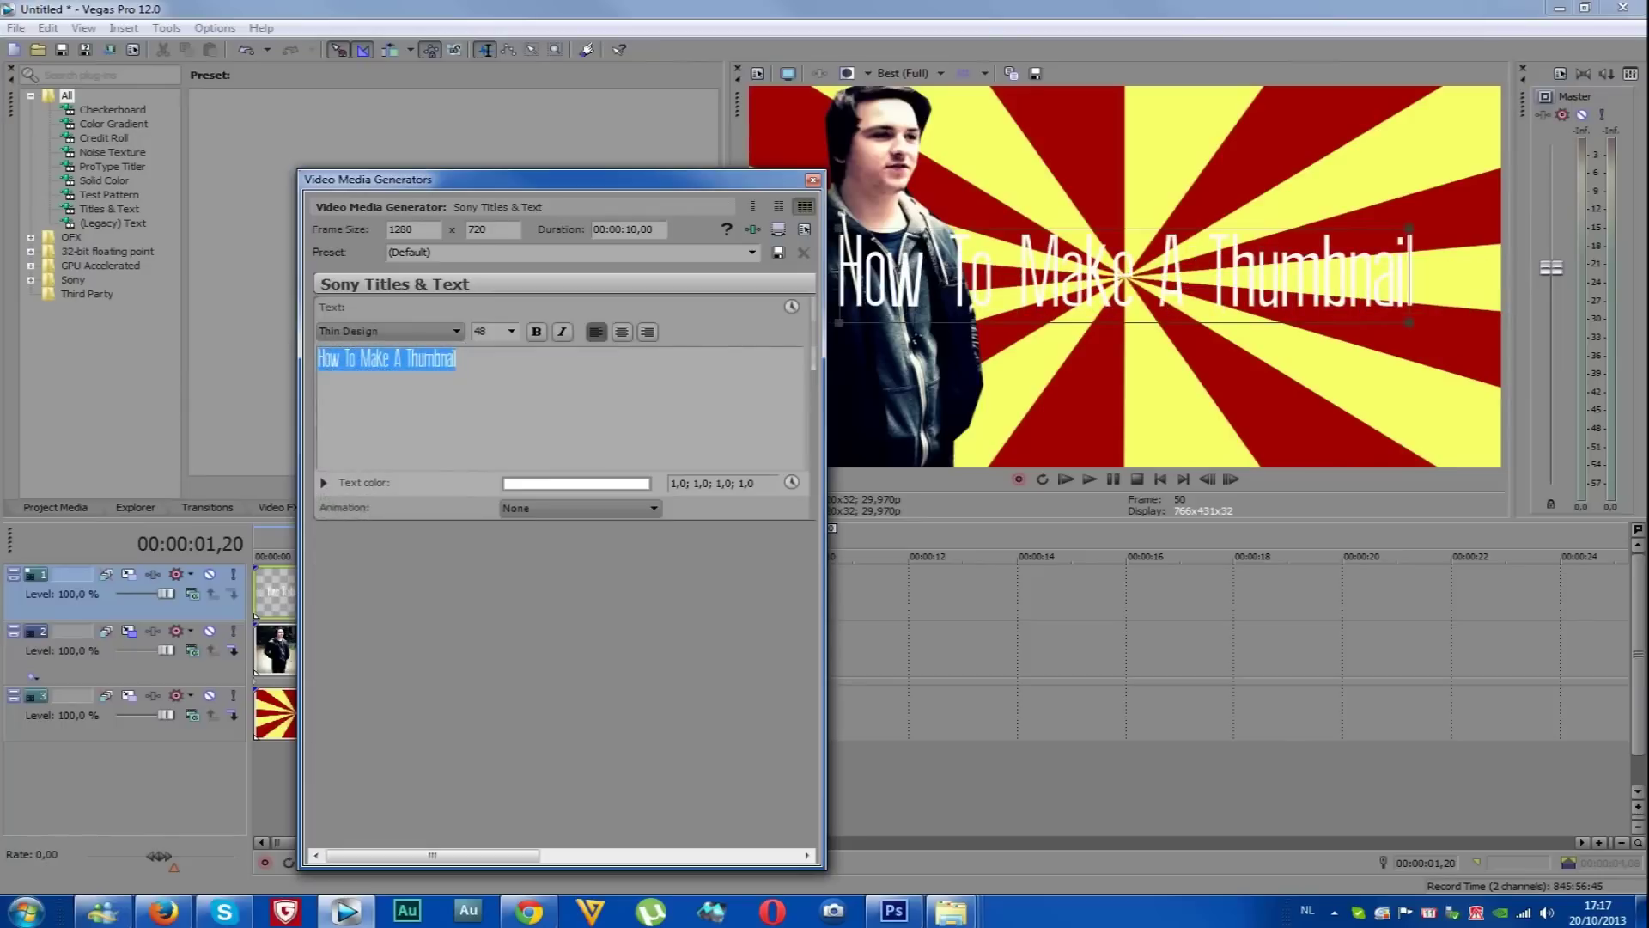
# Scale the title to about 0,958 and move it beside the person's head, at about location 0,62; 0,86
pyautogui.moveTo(1409, 323)
pyautogui.mouseDown()
pyautogui.moveTo(1368, 314)
pyautogui.moveTo(1403, 318)
pyautogui.mouseUp()
pyautogui.moveTo(1124, 276); pyautogui.dragTo(1204, 145)
pyautogui.moveTo(1478, 183); pyautogui.dragTo(1478, 183)
pyautogui.moveTo(1203, 145); pyautogui.dragTo(1211, 143)
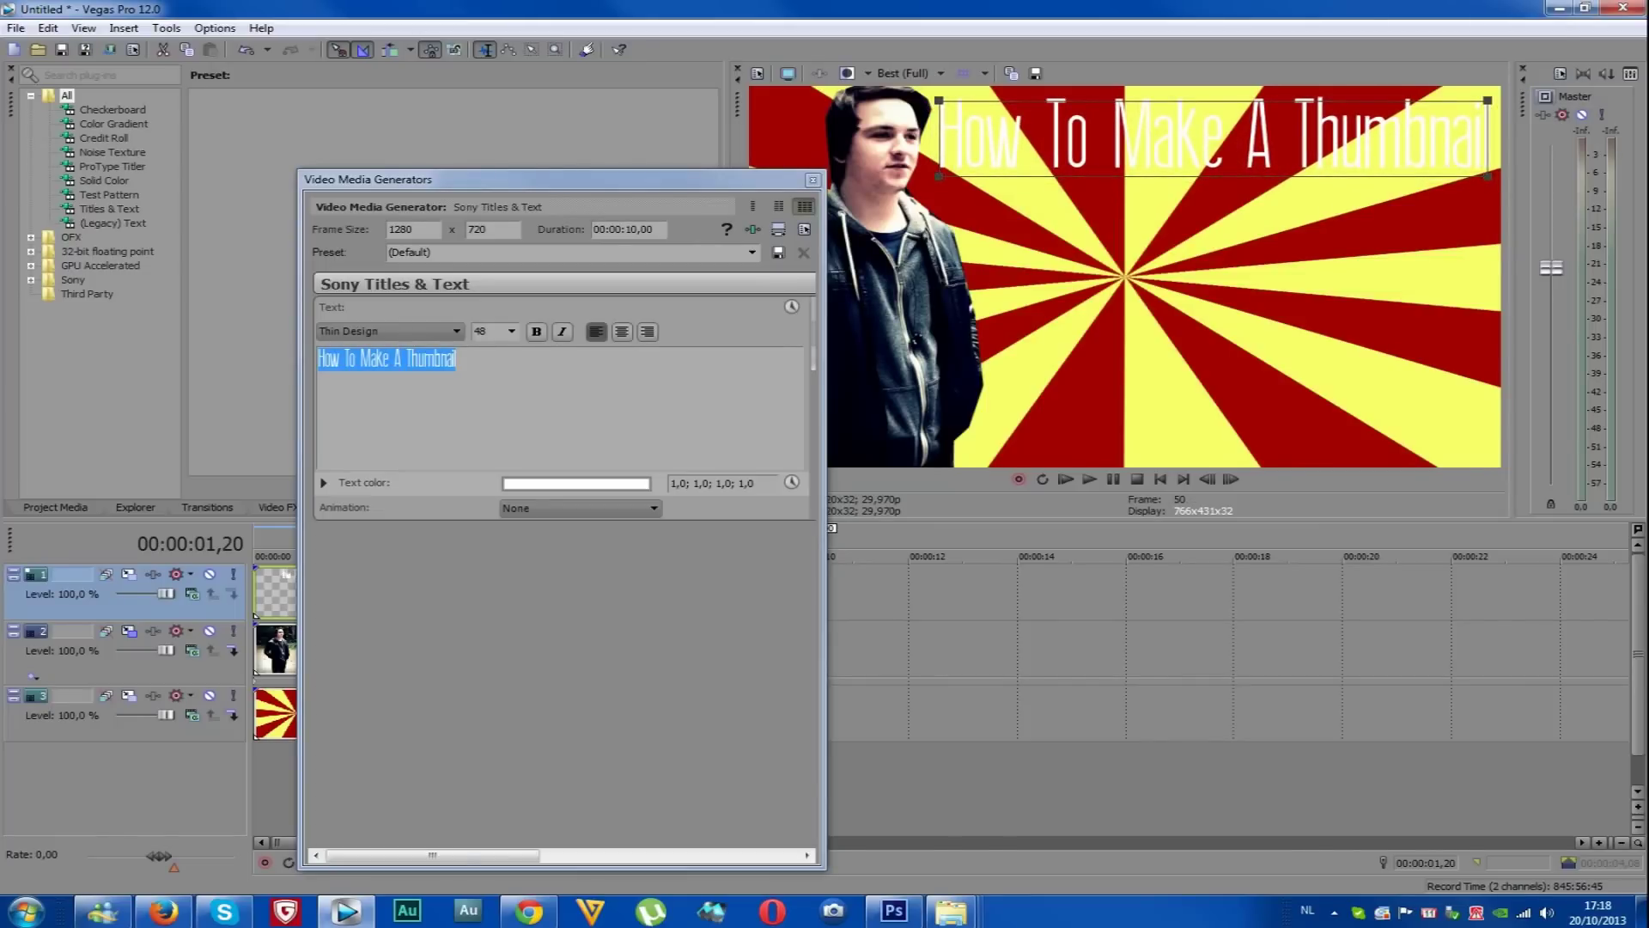
# Give the title text a black outline with a width of about 6,599
pyautogui.moveTo(432, 854); pyautogui.dragTo(652, 854)
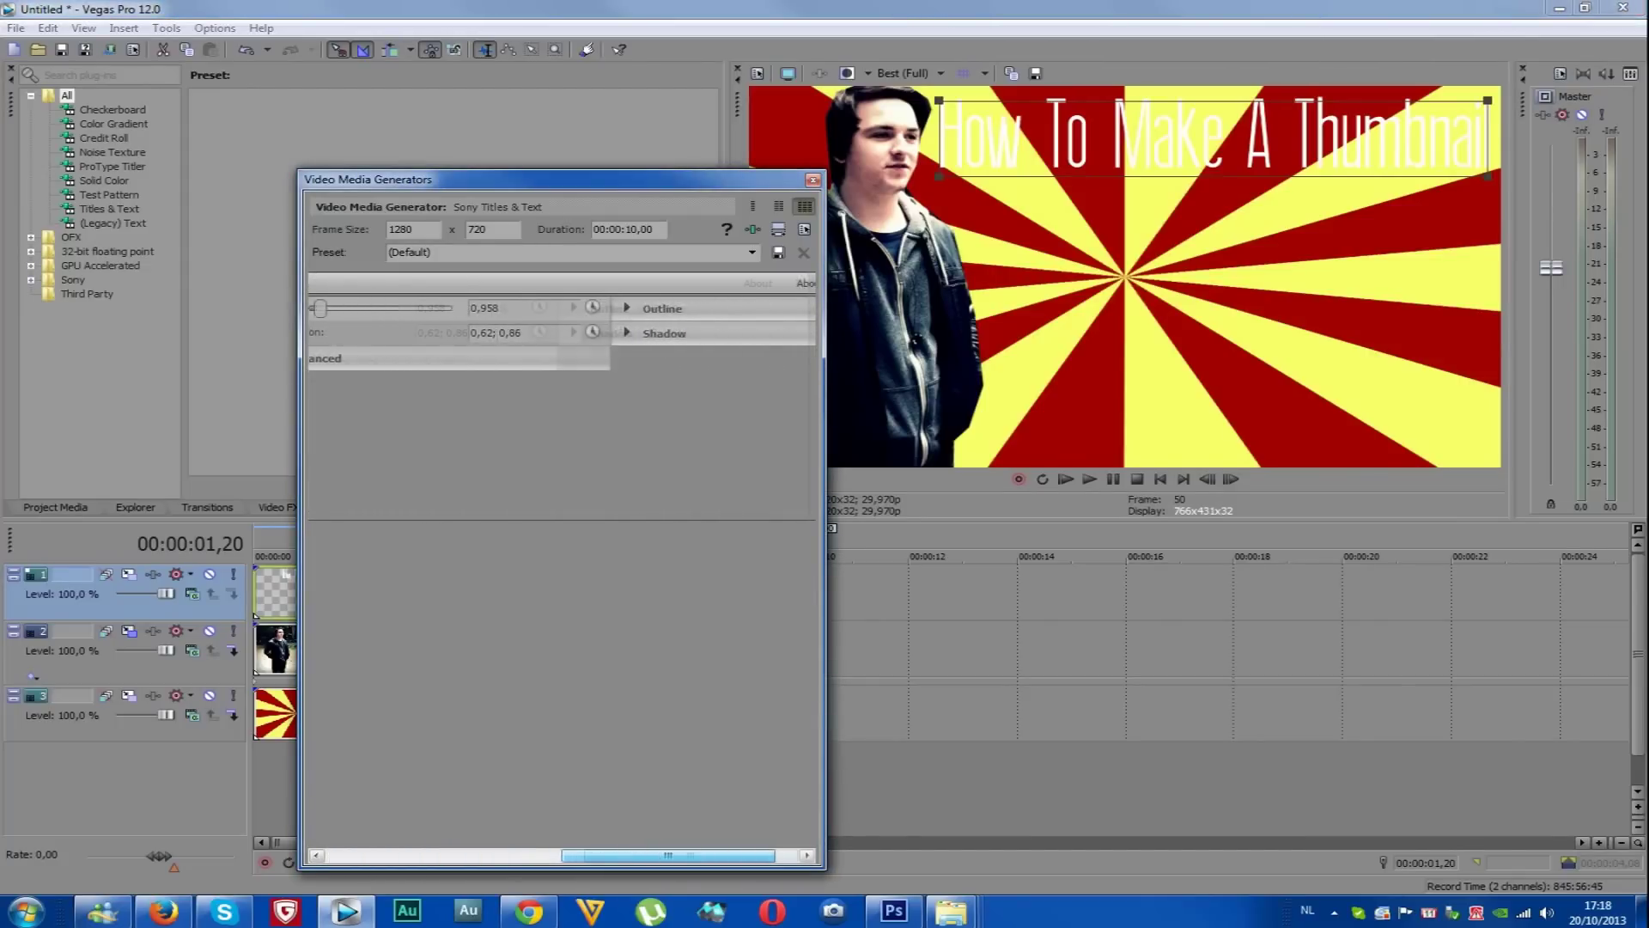
pyautogui.click(574, 308)
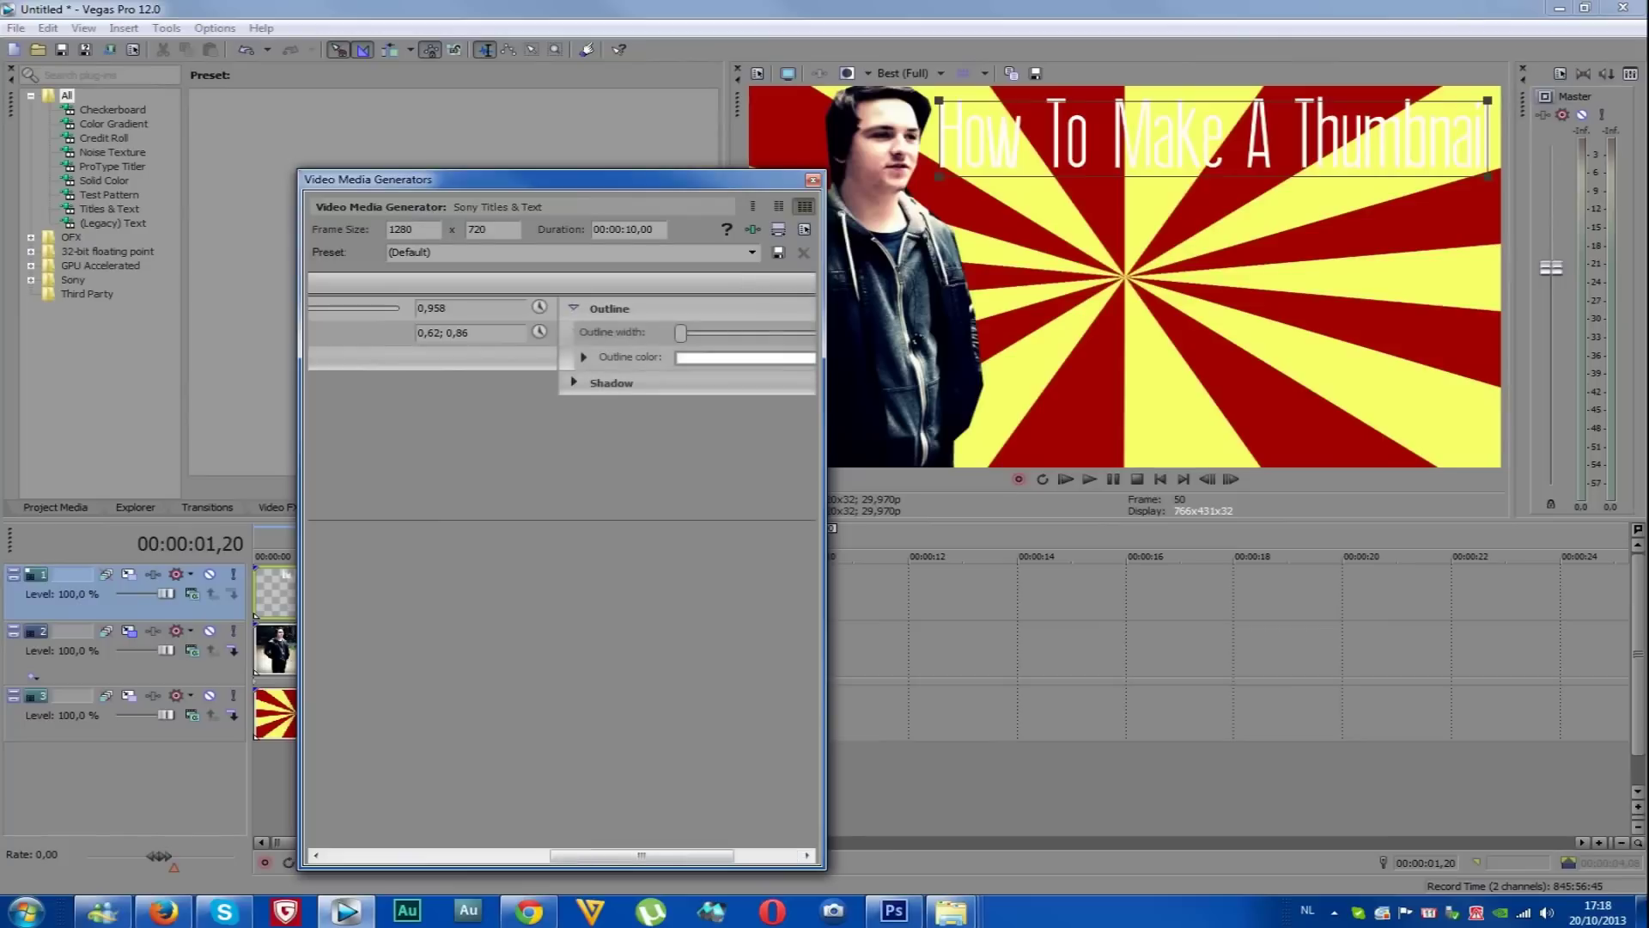
pyautogui.click(790, 358)
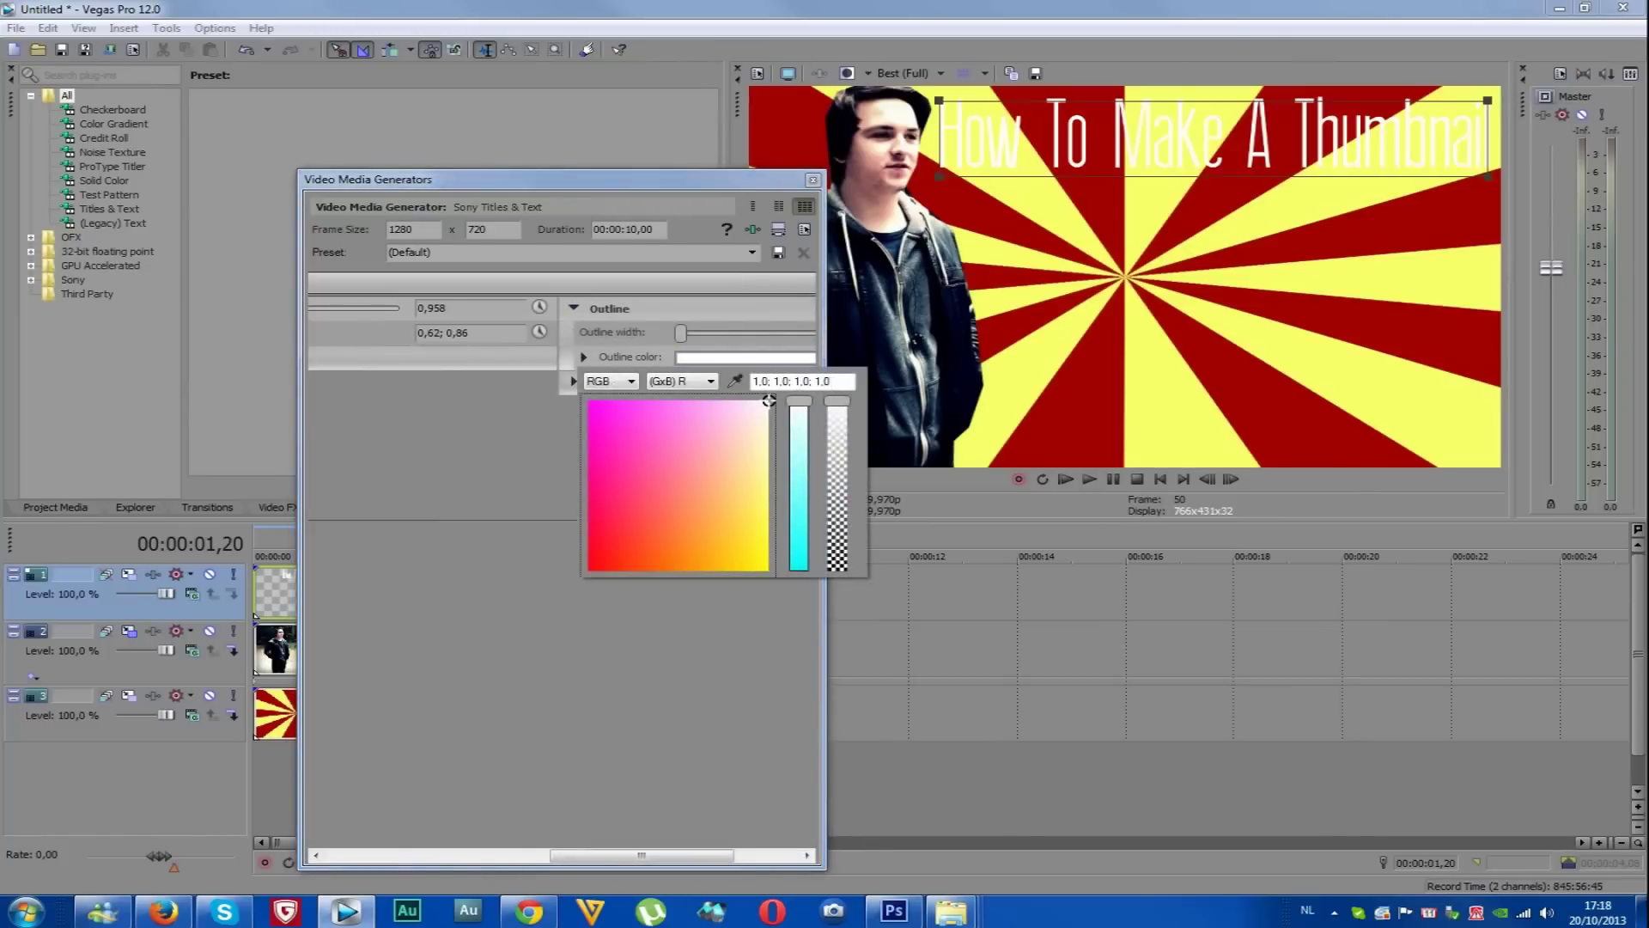
pyautogui.press('Escape')
pyautogui.moveTo(823, 522); pyautogui.dragTo(1033, 523)
pyautogui.click(787, 358)
pyautogui.moveTo(807, 400); pyautogui.dragTo(627, 570)
pyautogui.moveTo(836, 401); pyautogui.dragTo(837, 570)
pyautogui.press('Return')
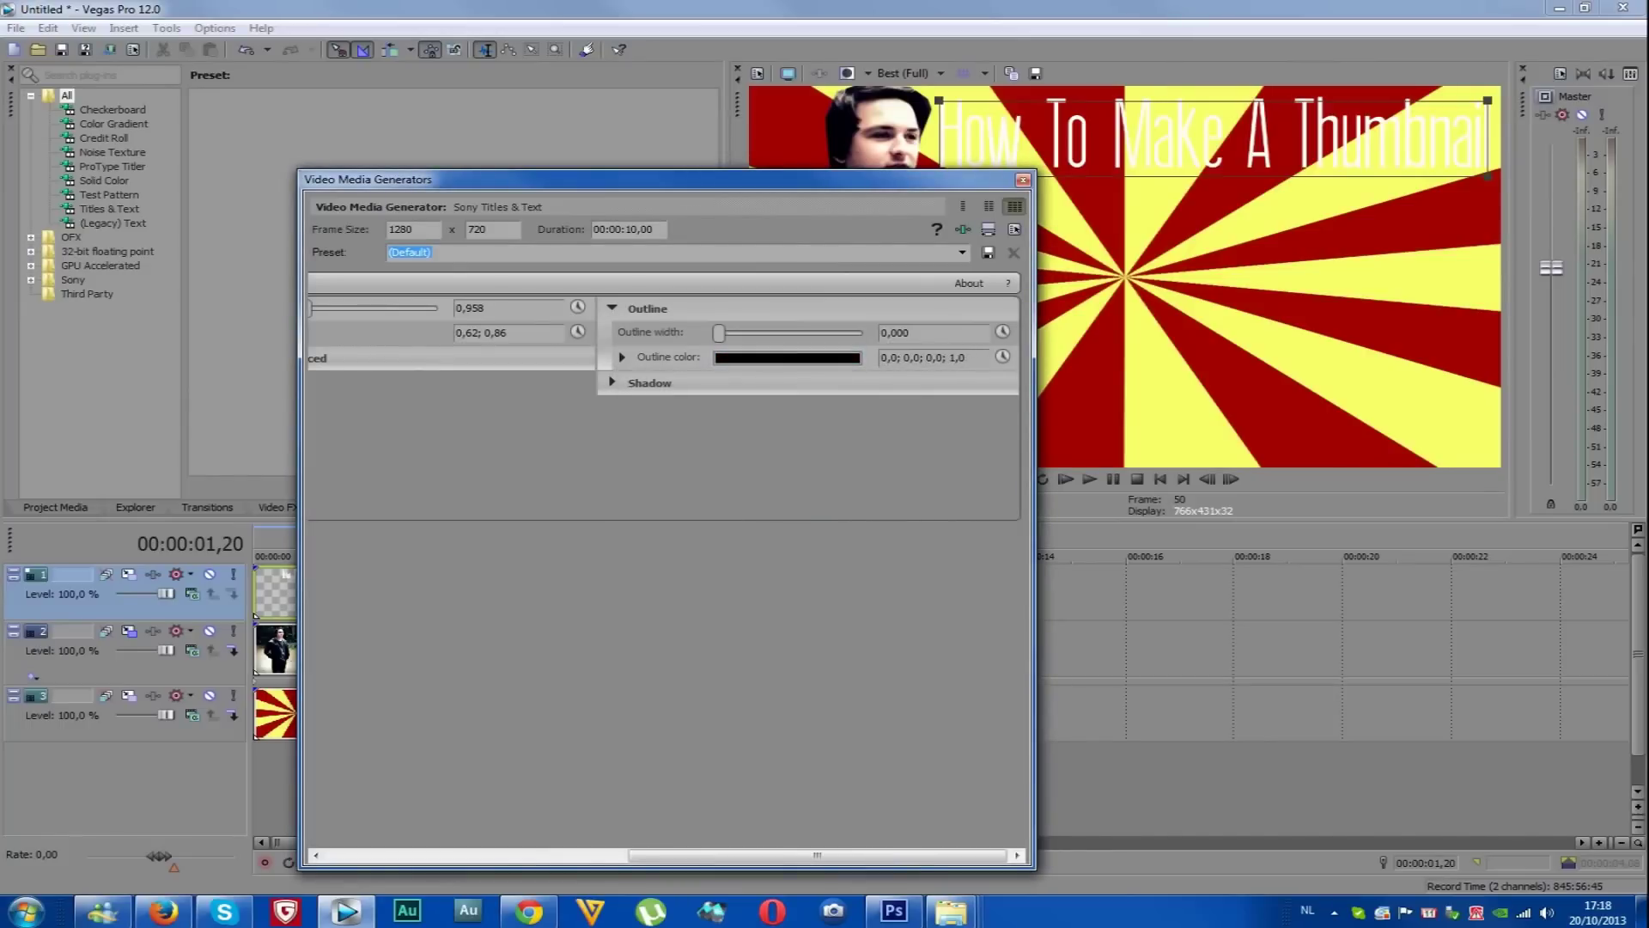
pyautogui.moveTo(720, 334); pyautogui.dragTo(815, 333)
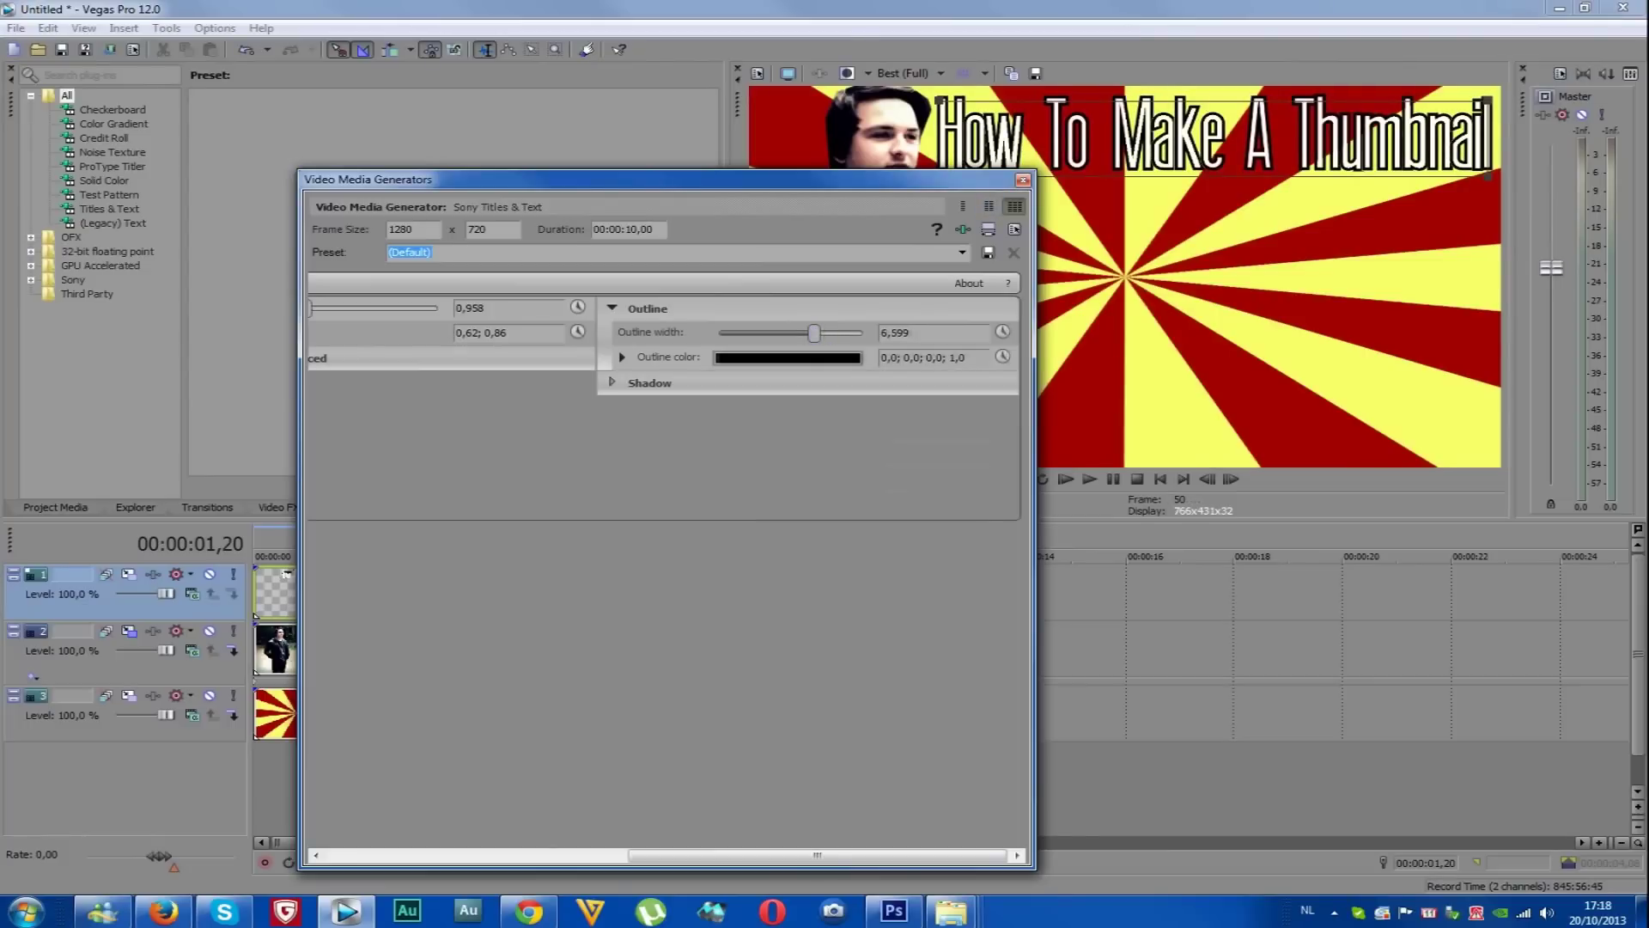
# Enable the title's shadow and set its blur to about 1,429
pyautogui.click(612, 382)
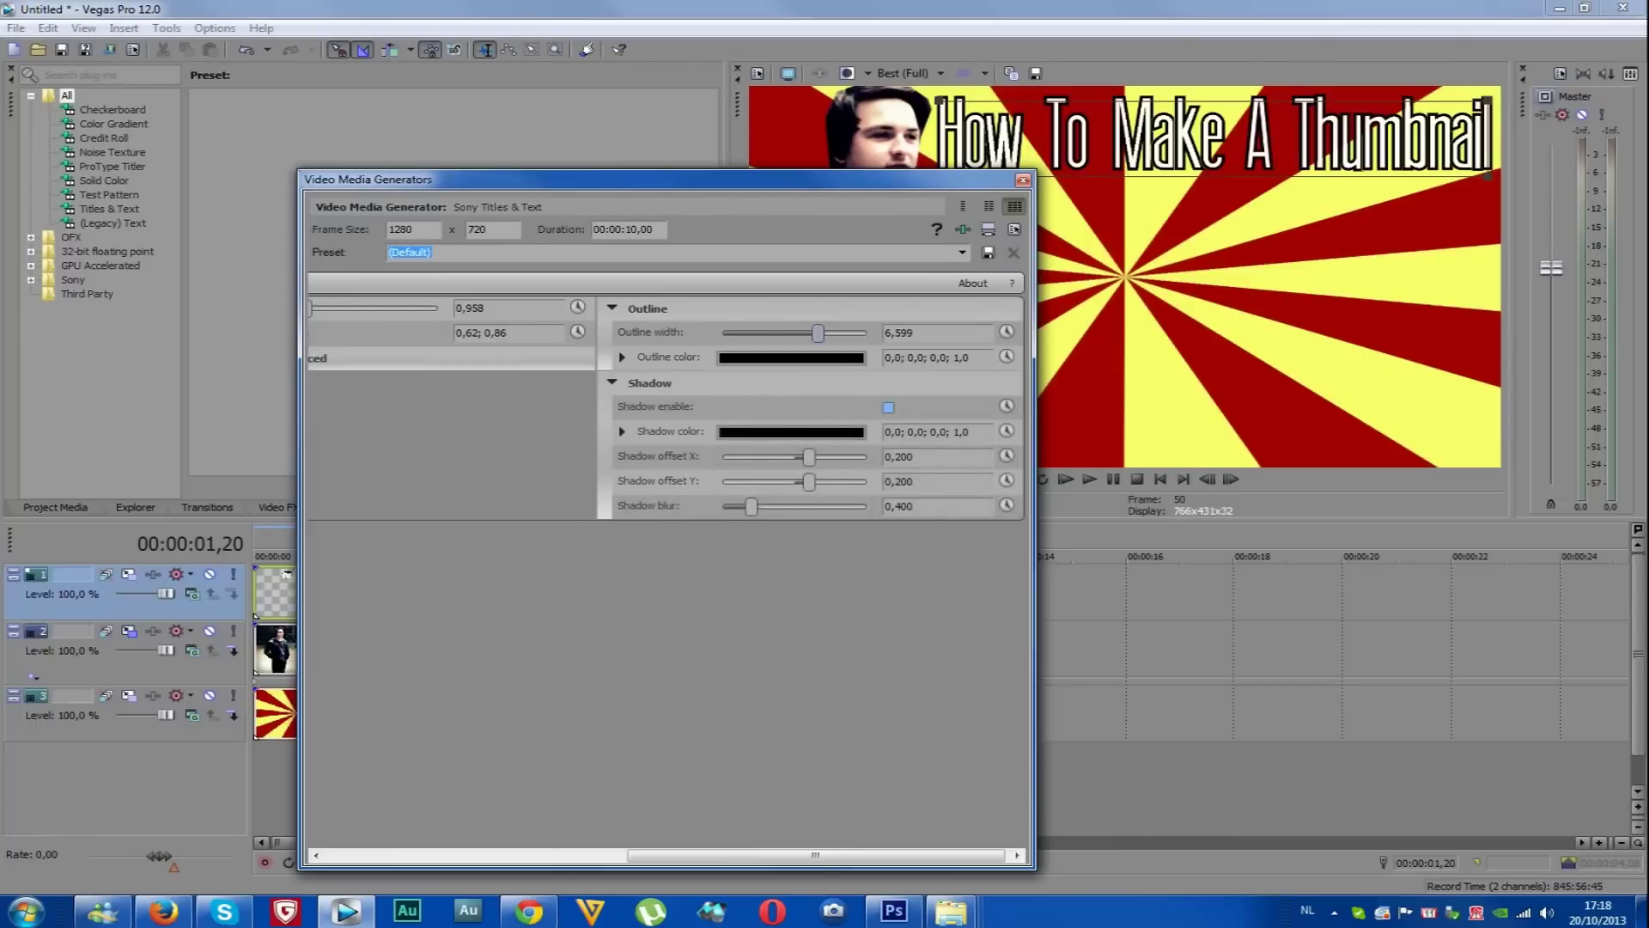
pyautogui.click(889, 407)
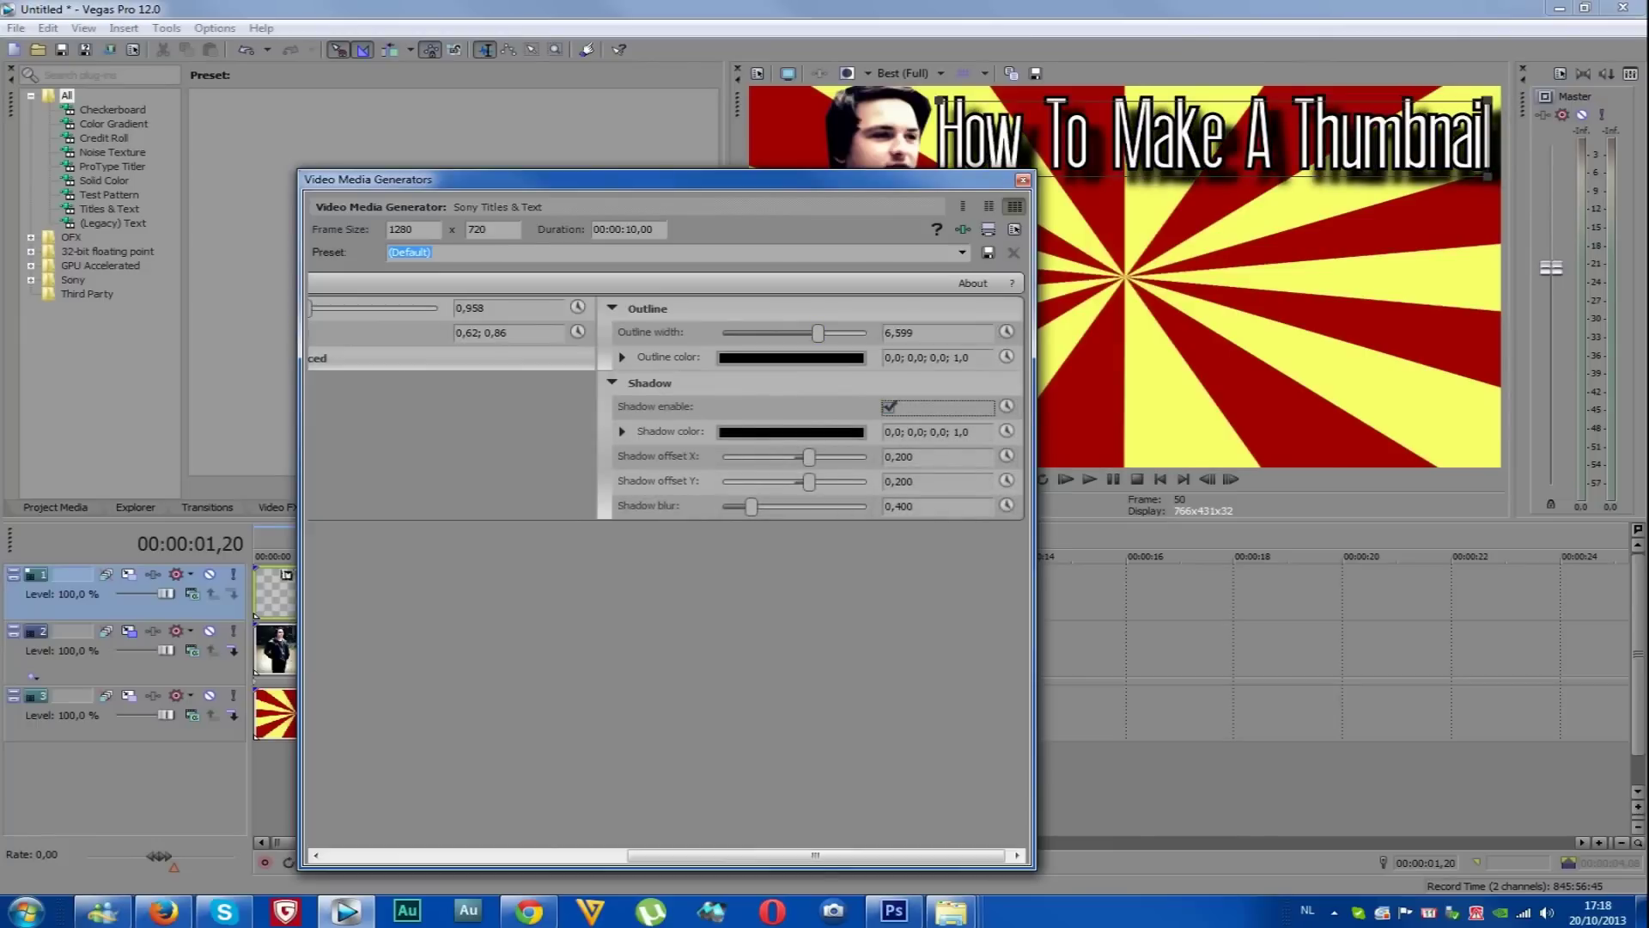
pyautogui.moveTo(752, 506); pyautogui.dragTo(829, 506)
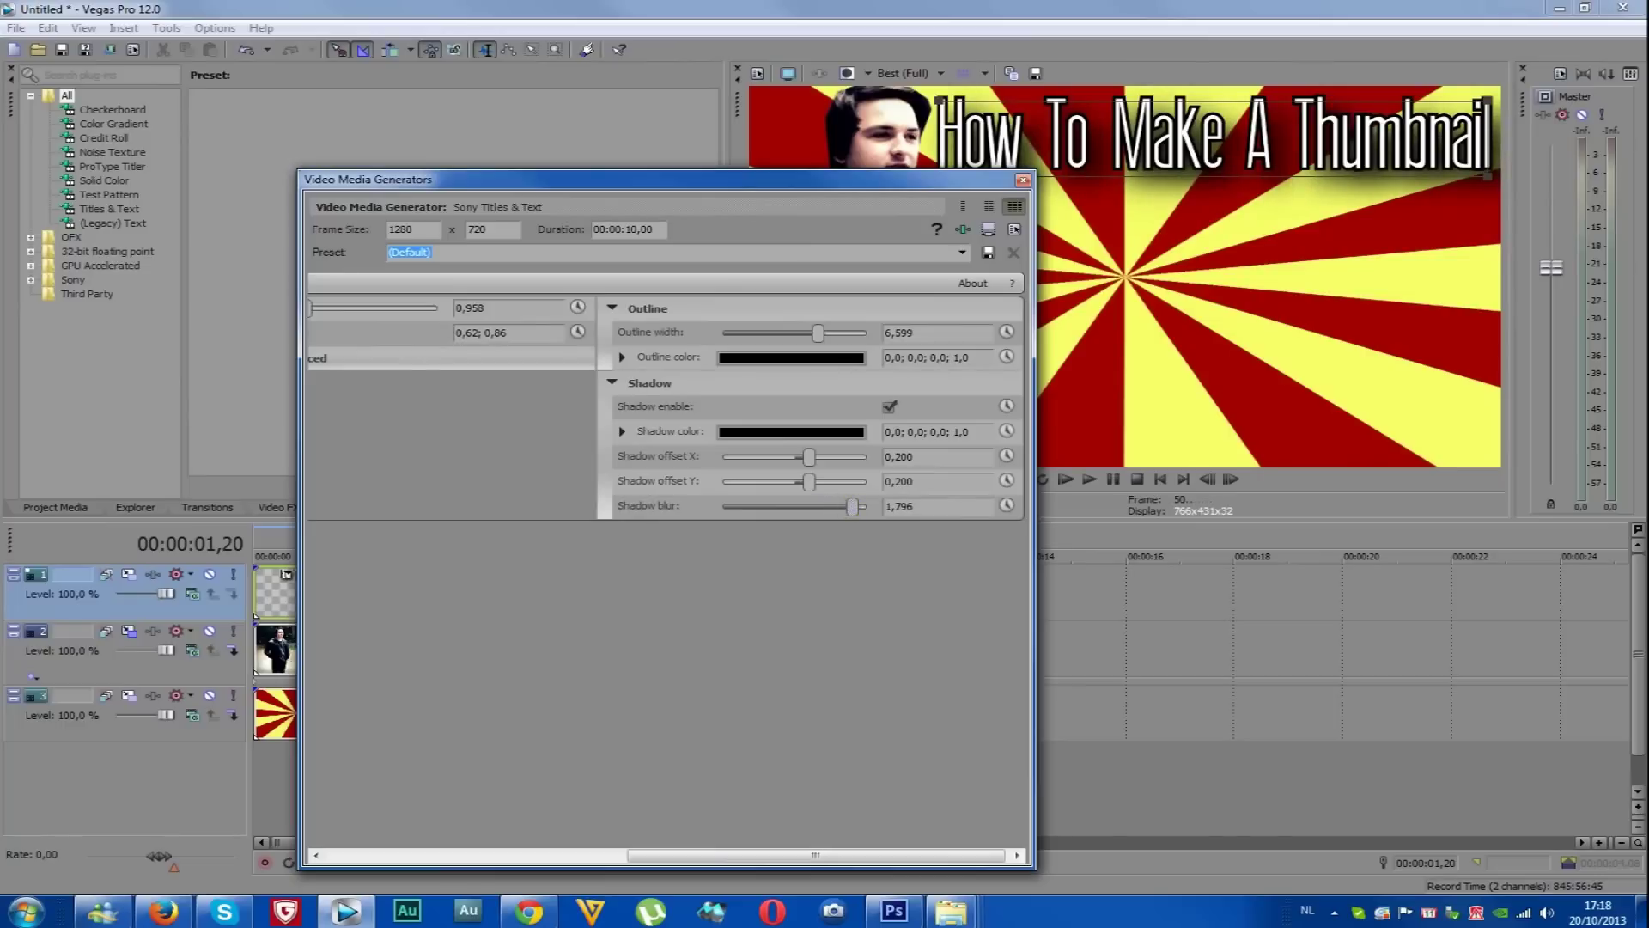
pyautogui.moveTo(847, 506)
pyautogui.mouseDown()
pyautogui.moveTo(797, 506)
pyautogui.moveTo(827, 506)
pyautogui.mouseUp()
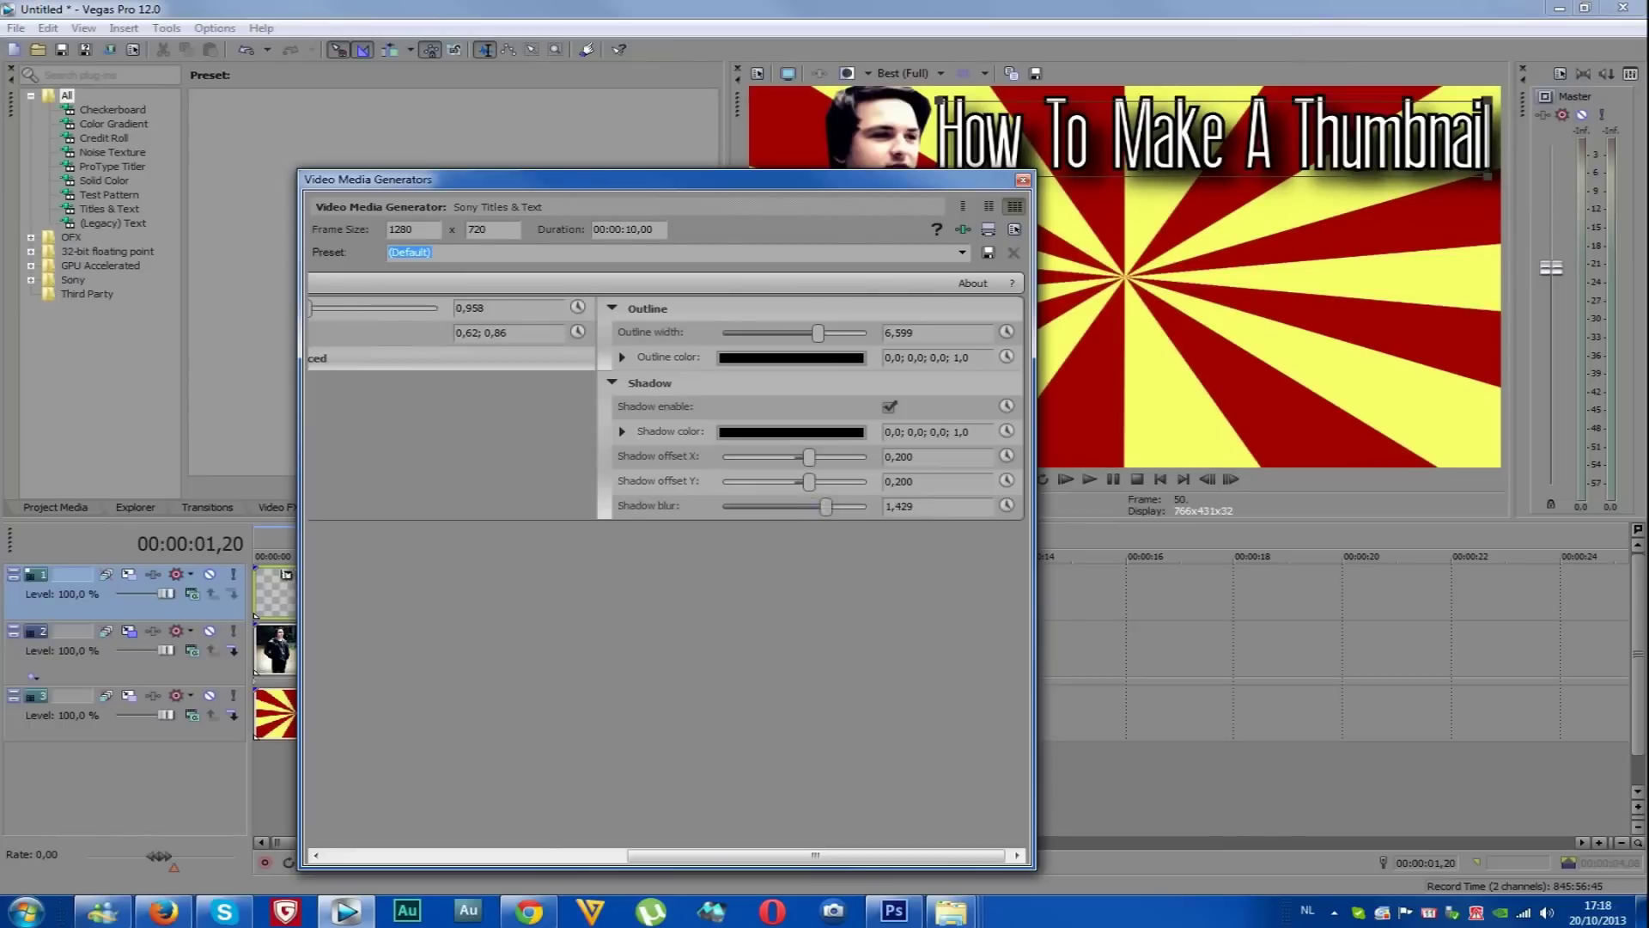
pyautogui.click(1021, 180)
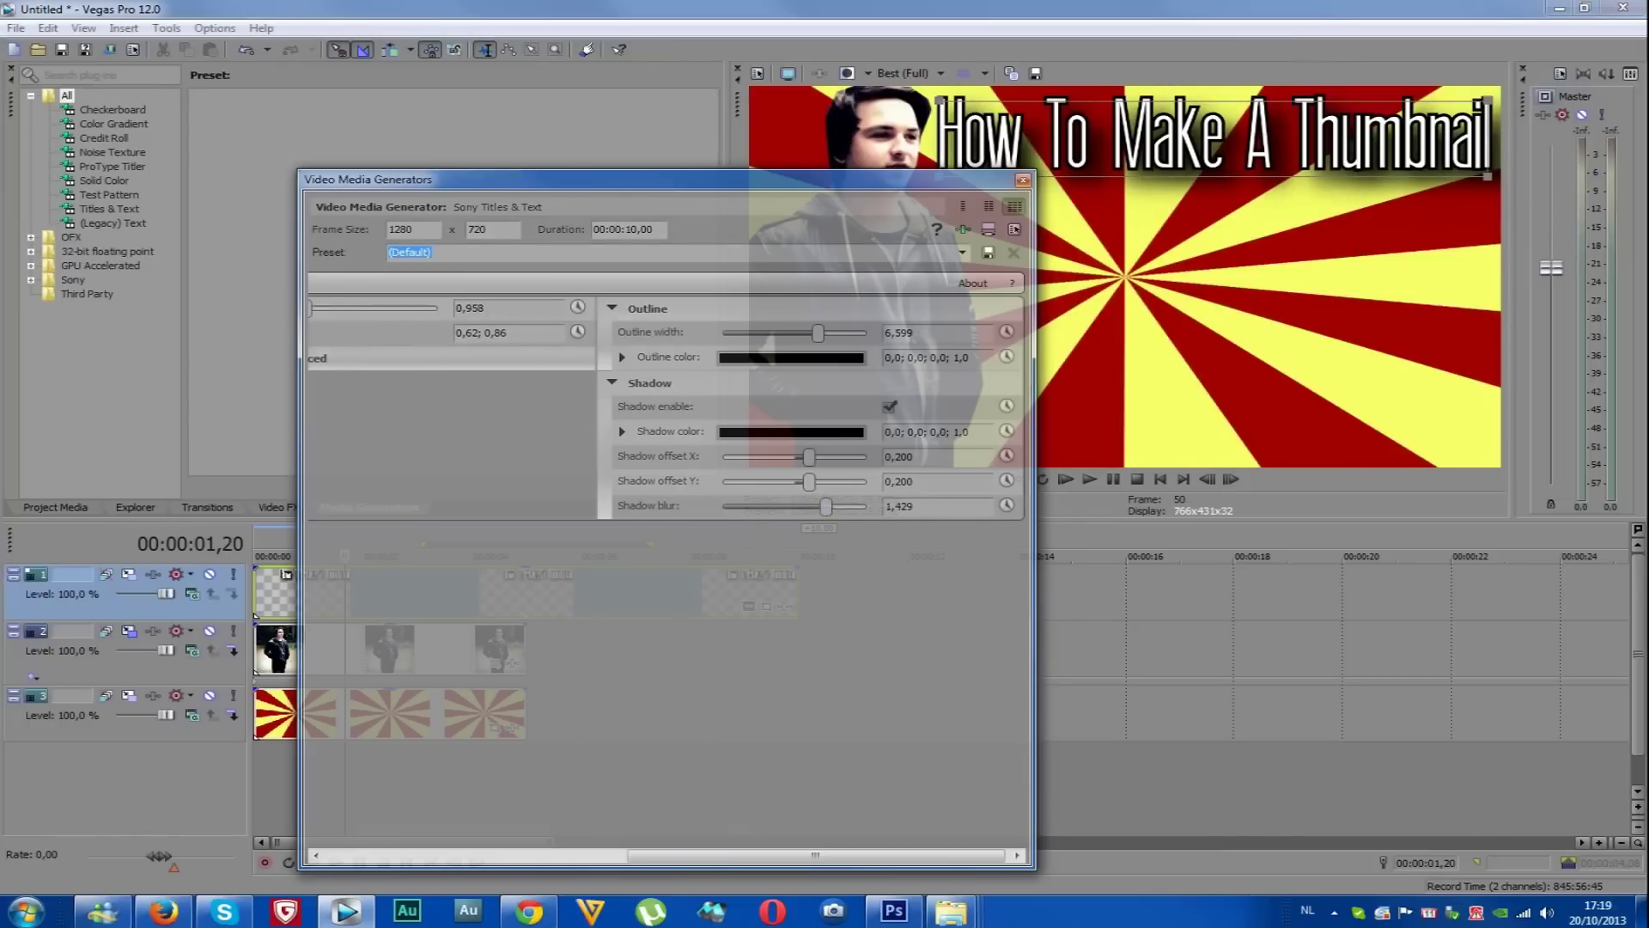
# Trim the title event to end with the photo and background events, and insert a new video track above it
pyautogui.moveTo(798, 584); pyautogui.dragTo(526, 584)
pyautogui.rightClick(586, 593)
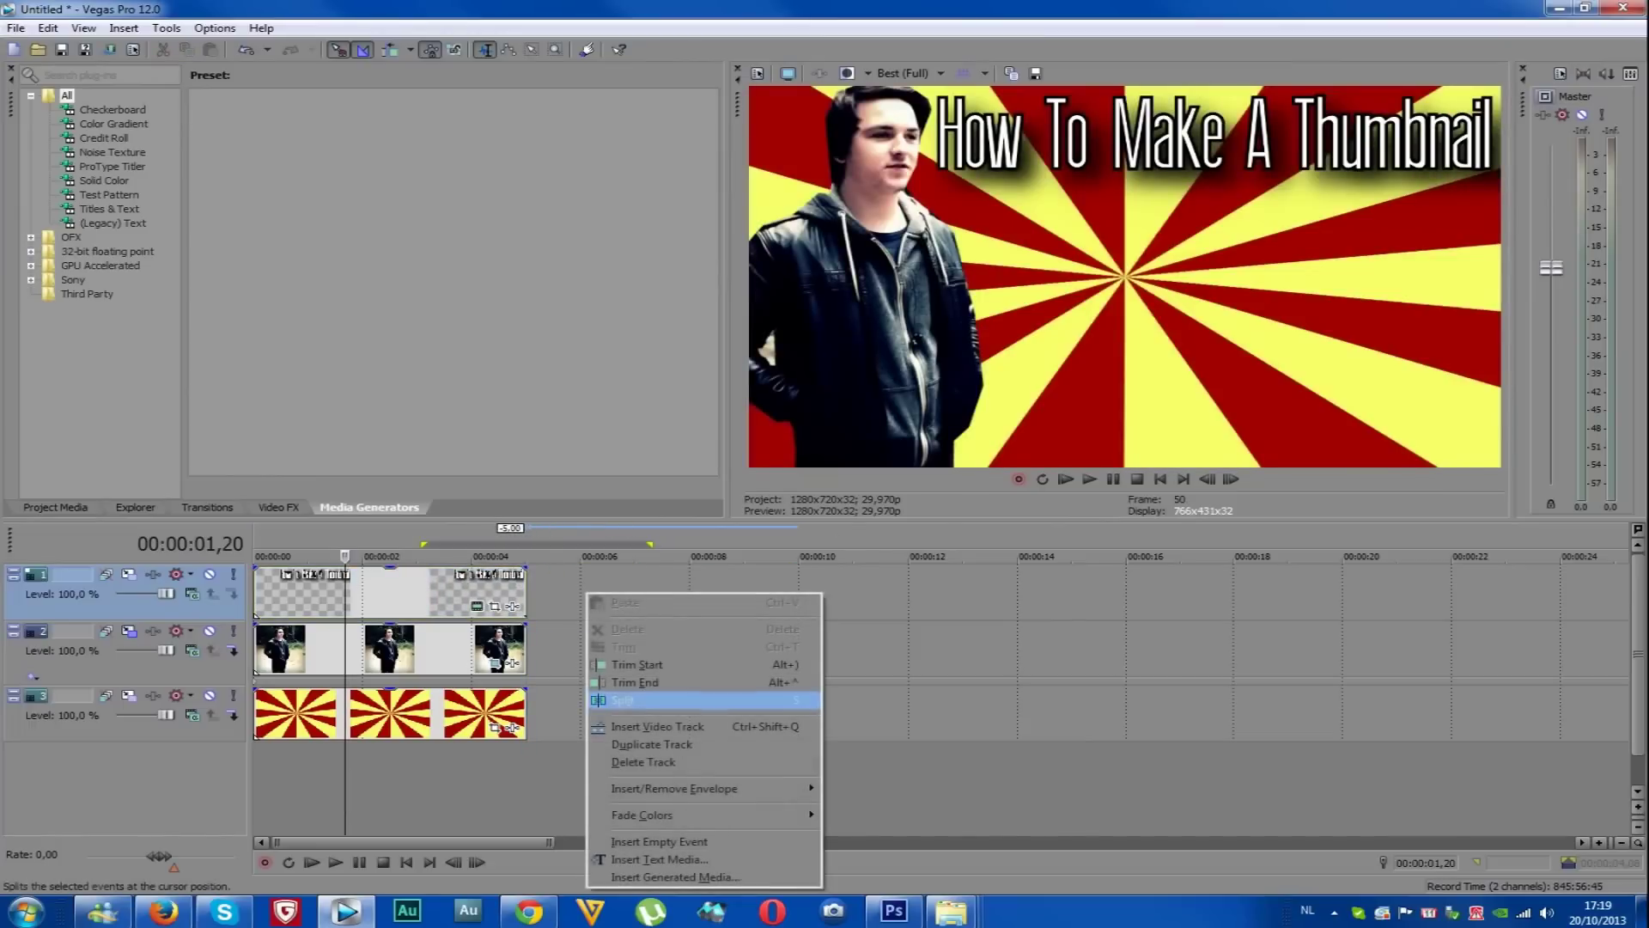
pyautogui.click(657, 726)
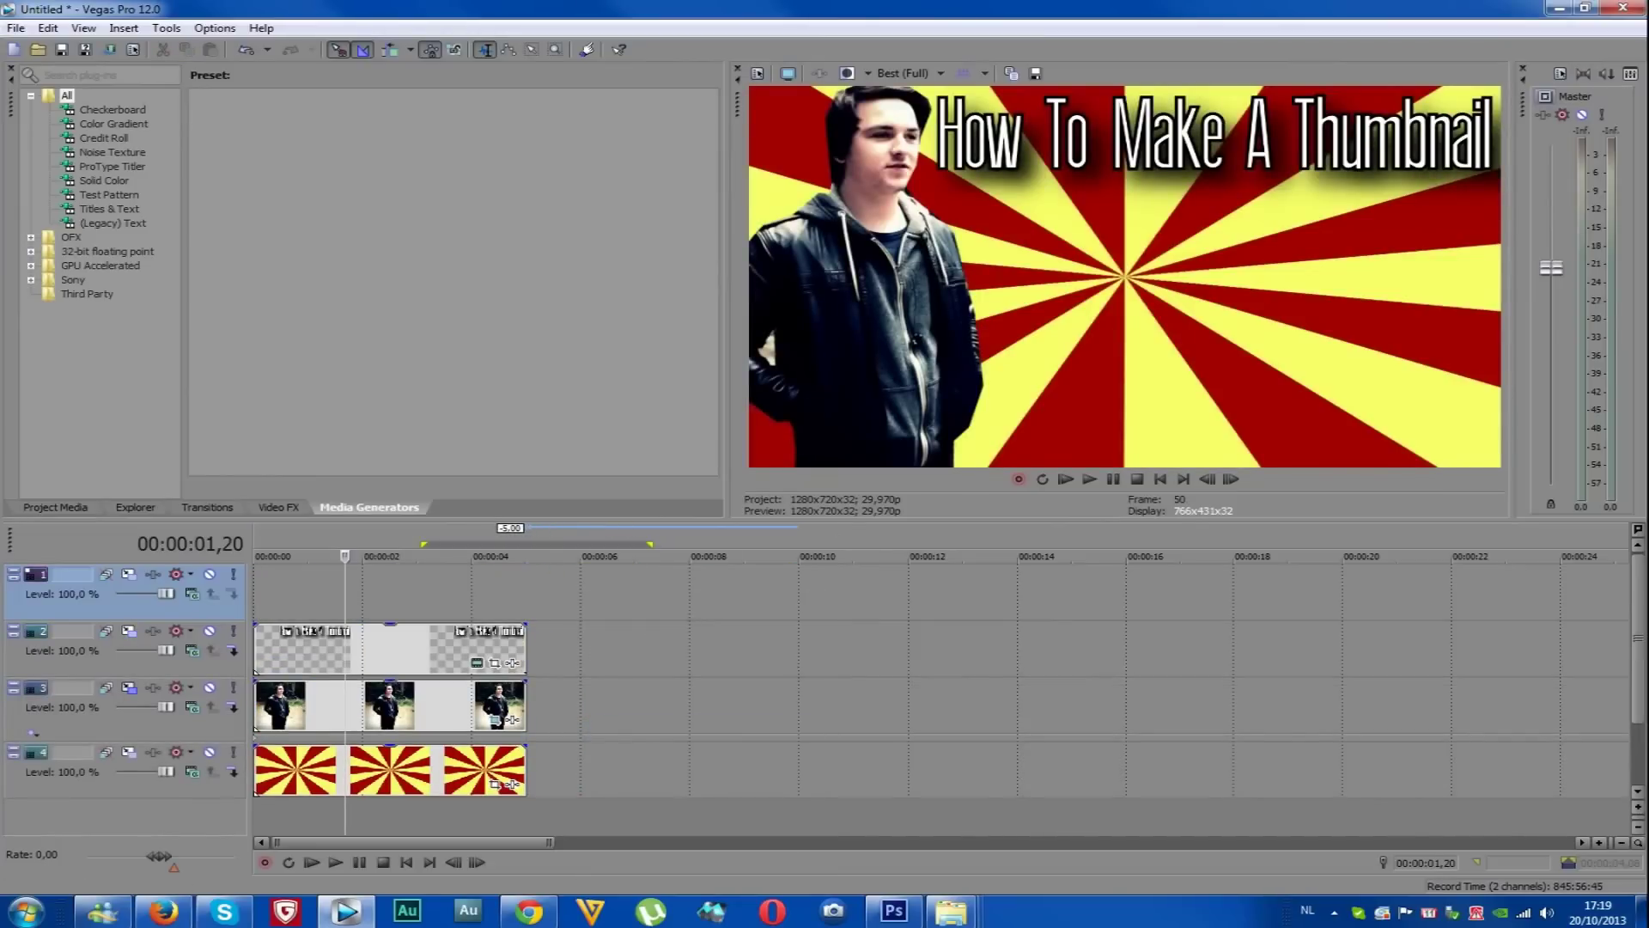
# Copy the title event and paste it onto the empty track, aligned with the original
pyautogui.click(314, 644)
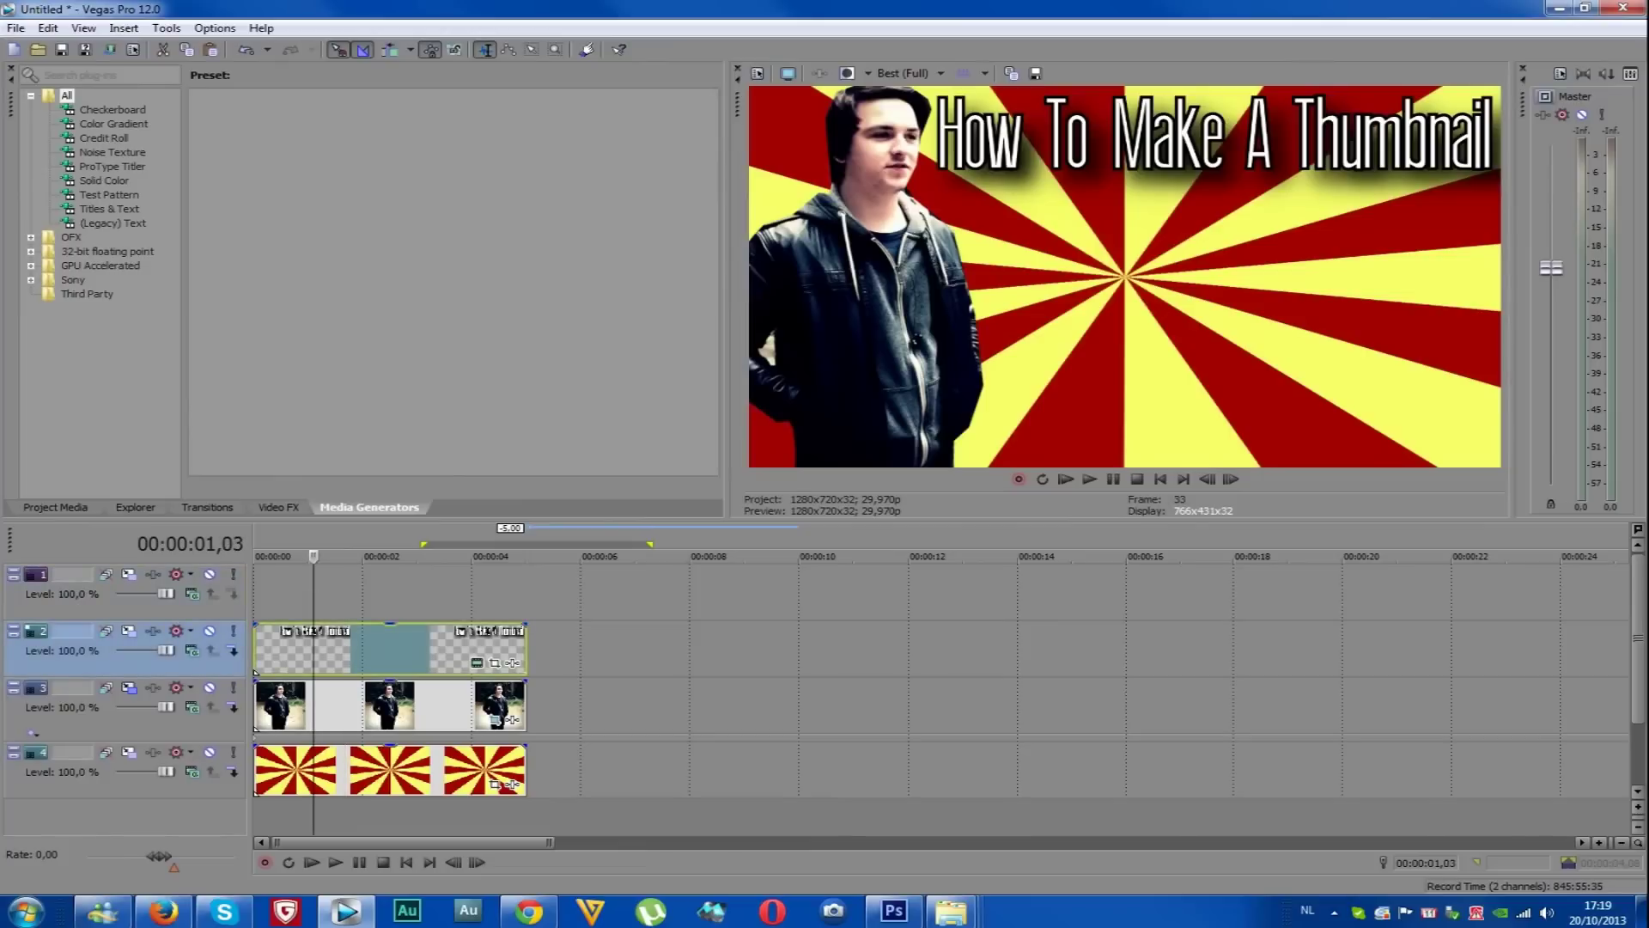
pyautogui.click(356, 591)
pyautogui.hotkey('ctrl', 'v')
pyautogui.press('Return')
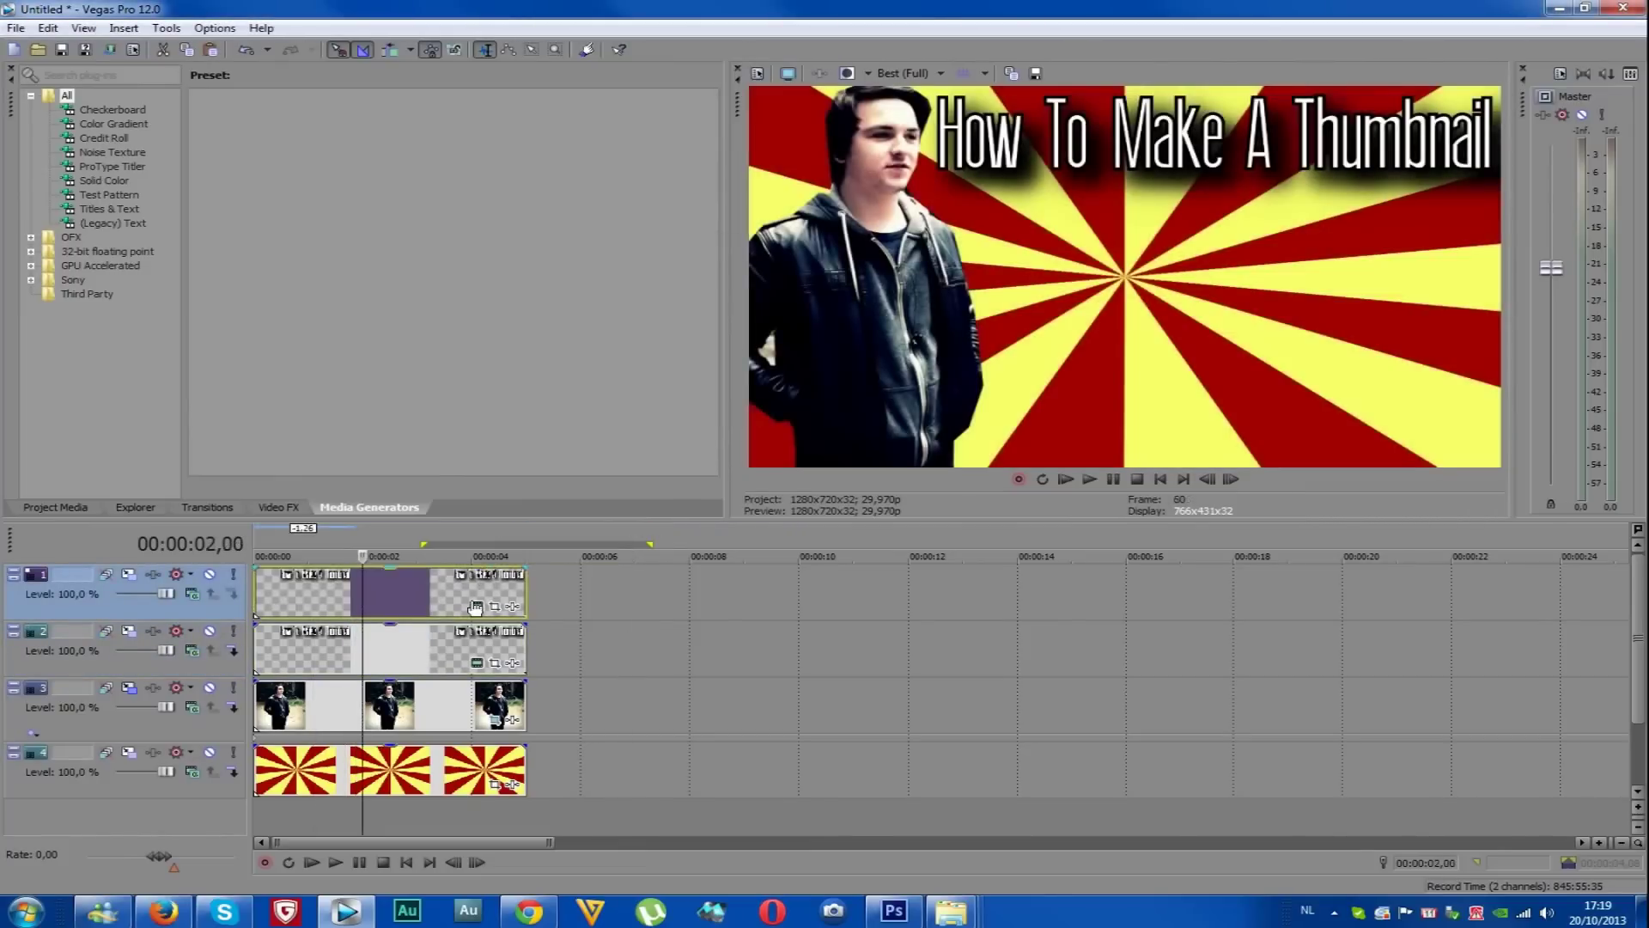
# Replace the copied title's text with "In" and move it below the main title, at about location 0,37; 0,64
pyautogui.click(475, 607)
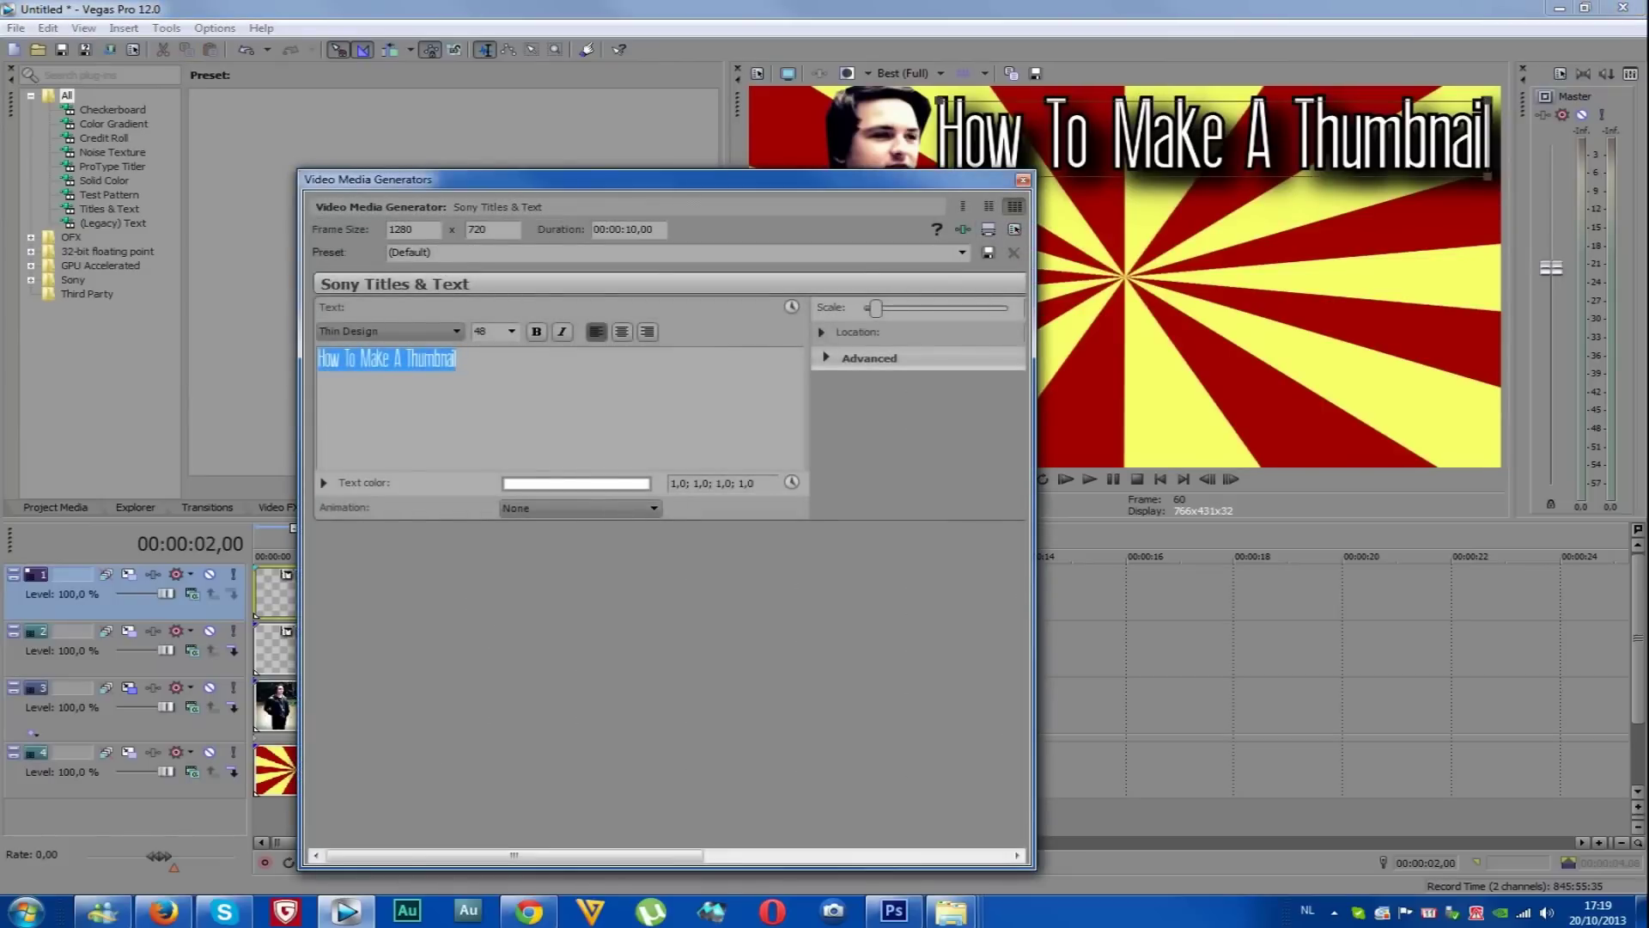
pyautogui.press('Delete')
pyautogui.write('In')
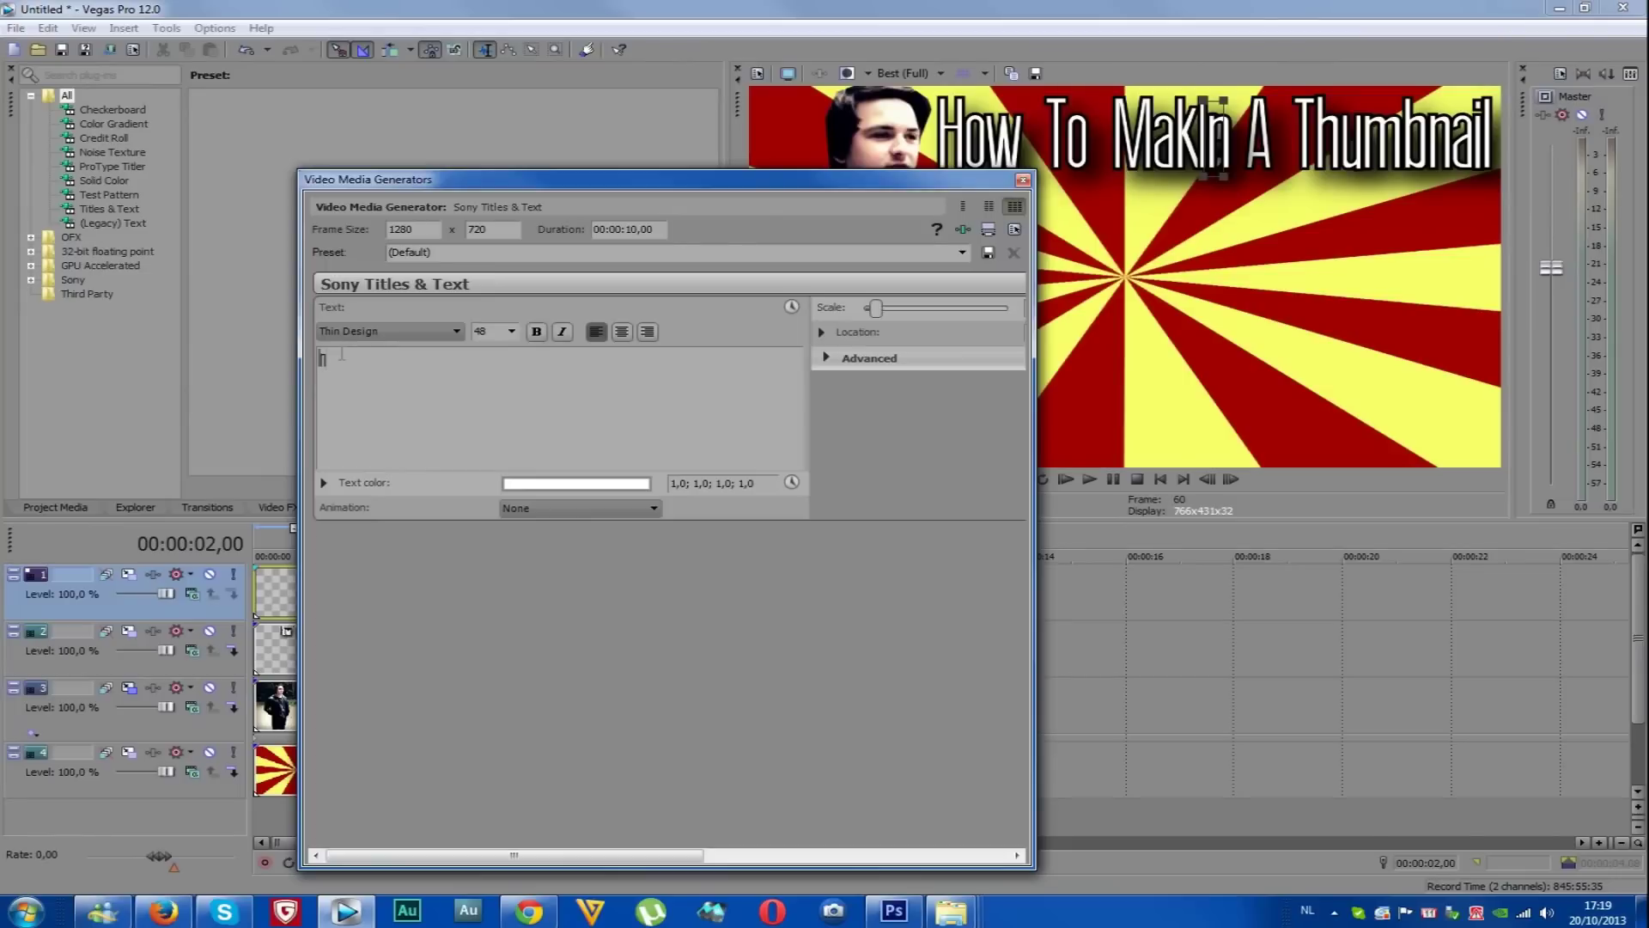
pyautogui.moveTo(667, 178); pyautogui.dragTo(647, 238)
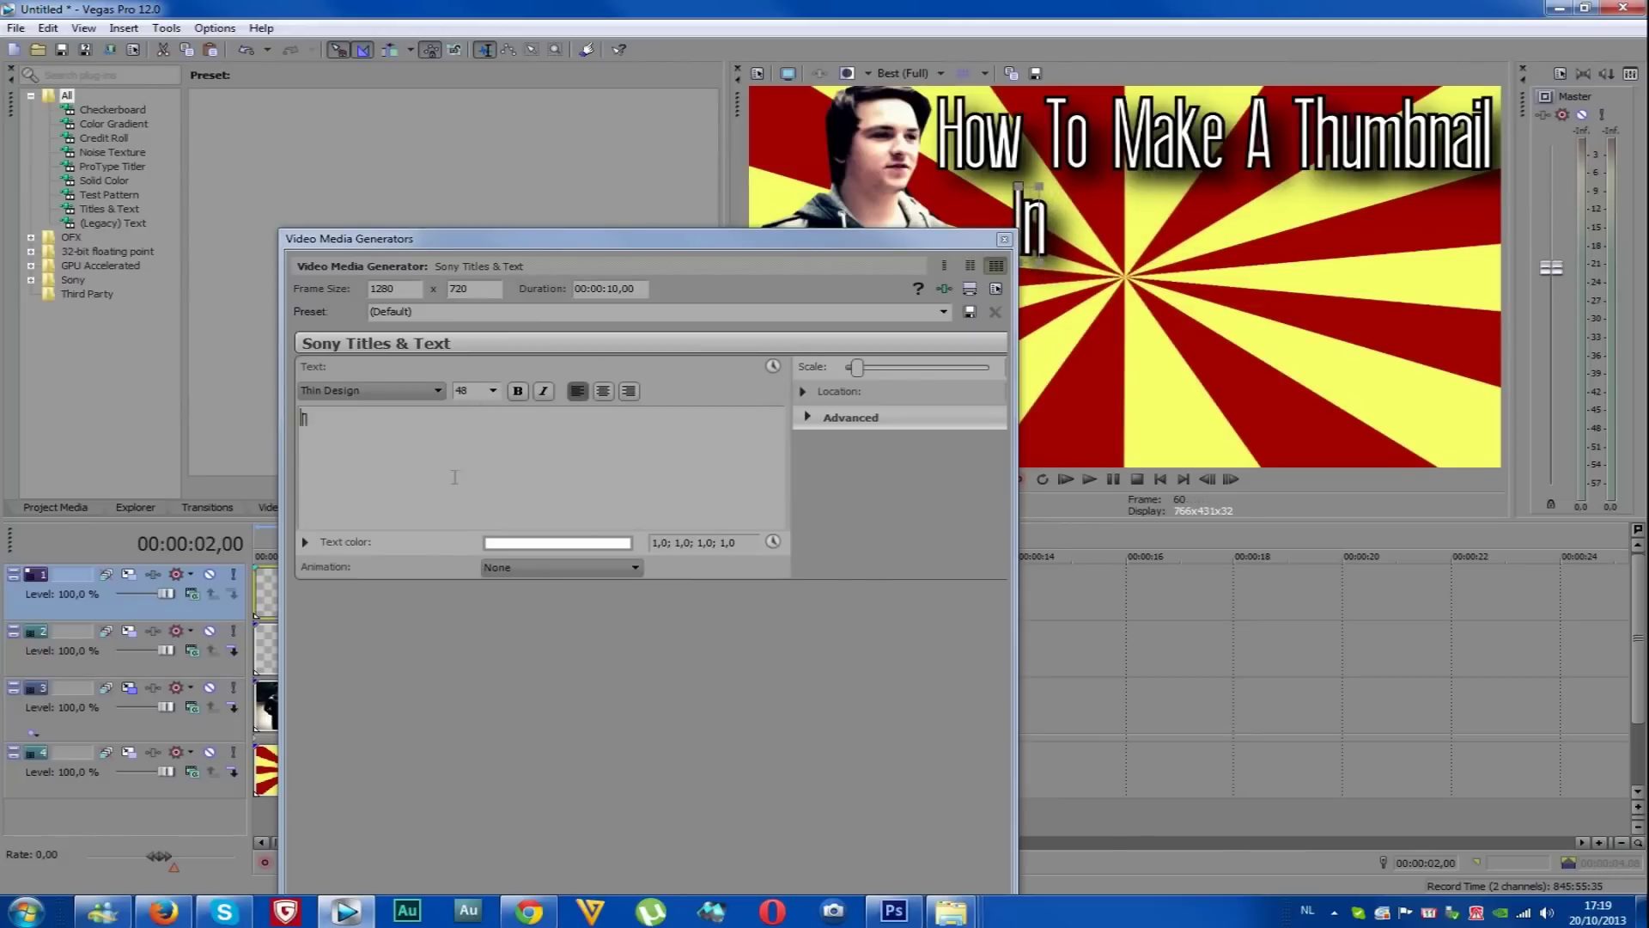
pyautogui.click(807, 417)
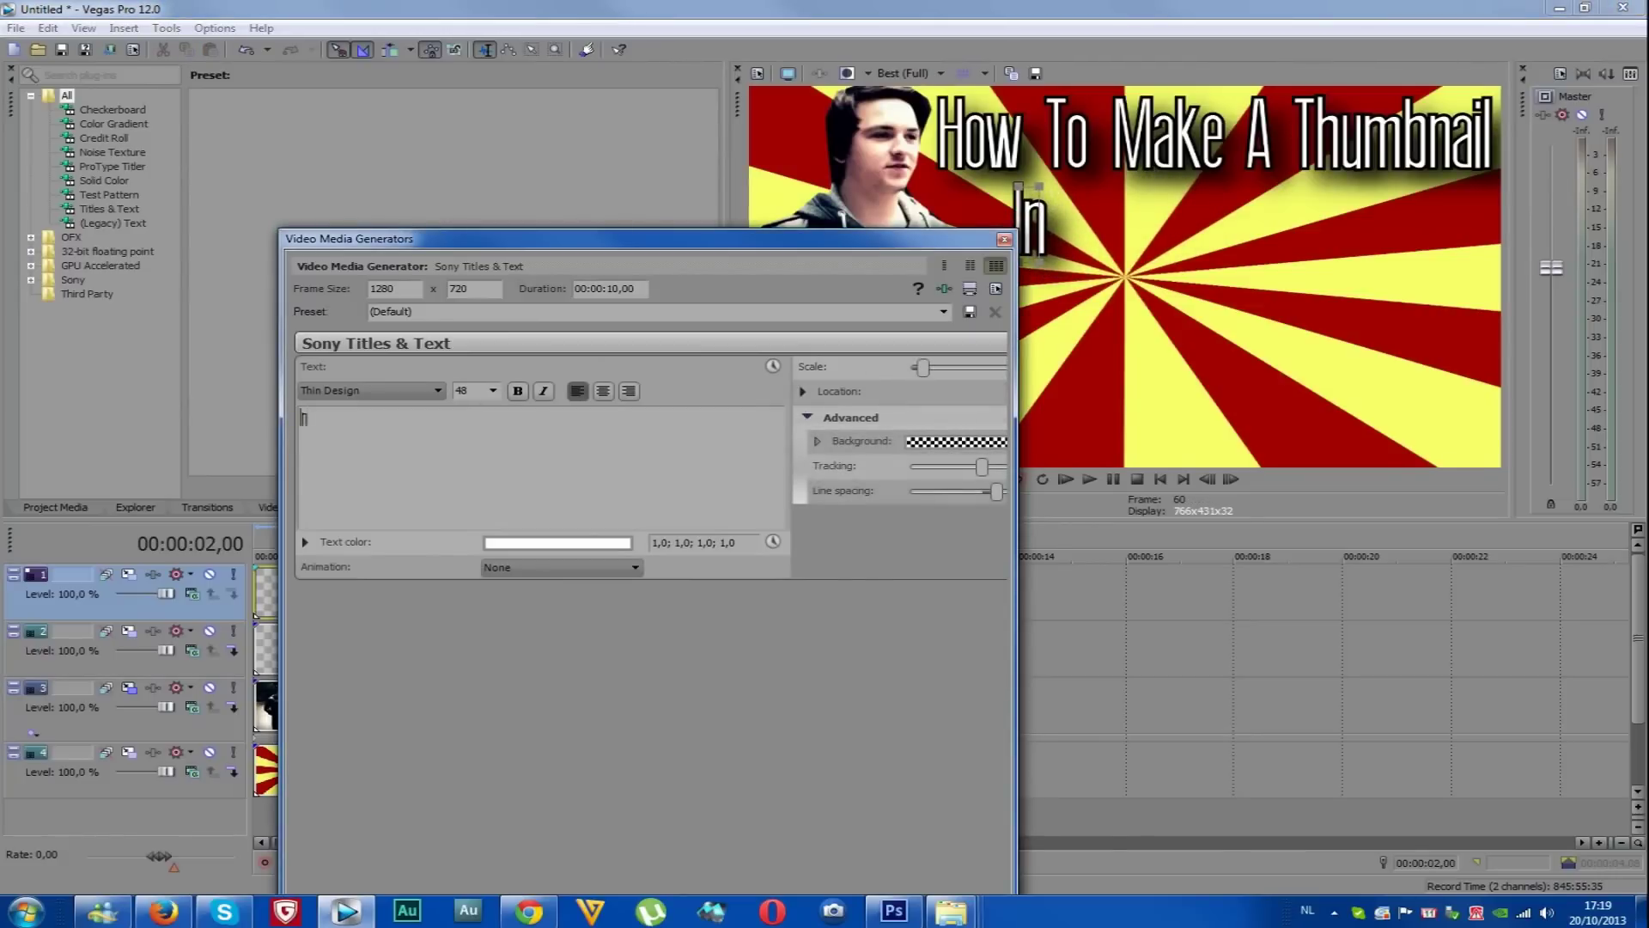
pyautogui.moveTo(648, 238); pyautogui.dragTo(580, 170)
pyautogui.moveTo(418, 847); pyautogui.dragTo(740, 846)
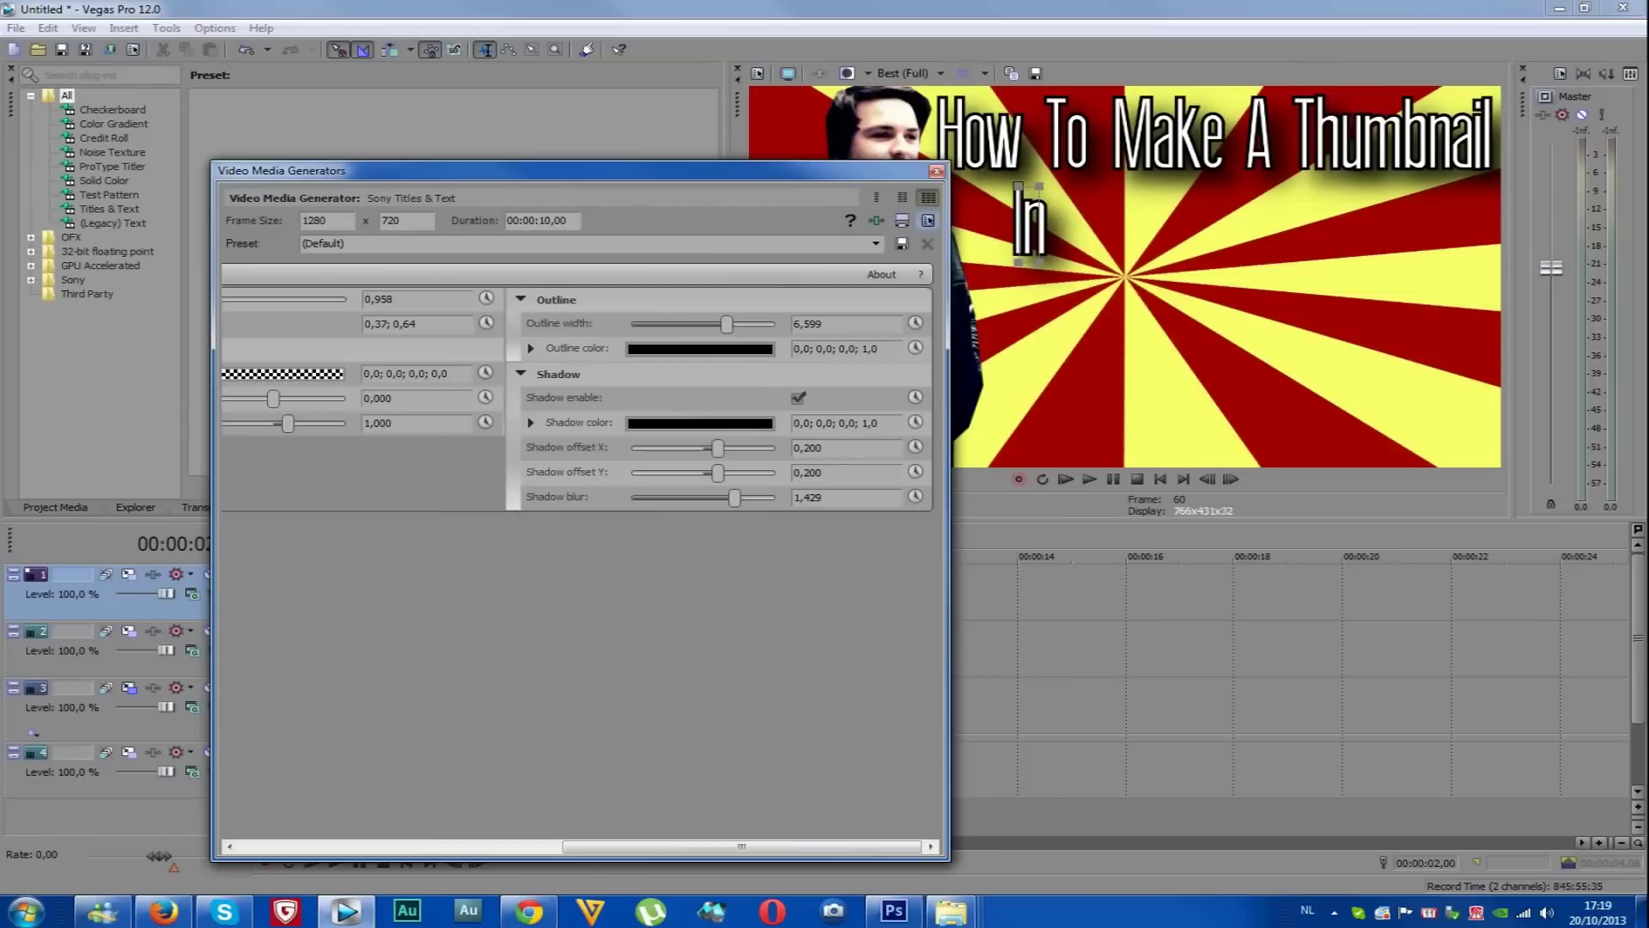
pyautogui.click(937, 171)
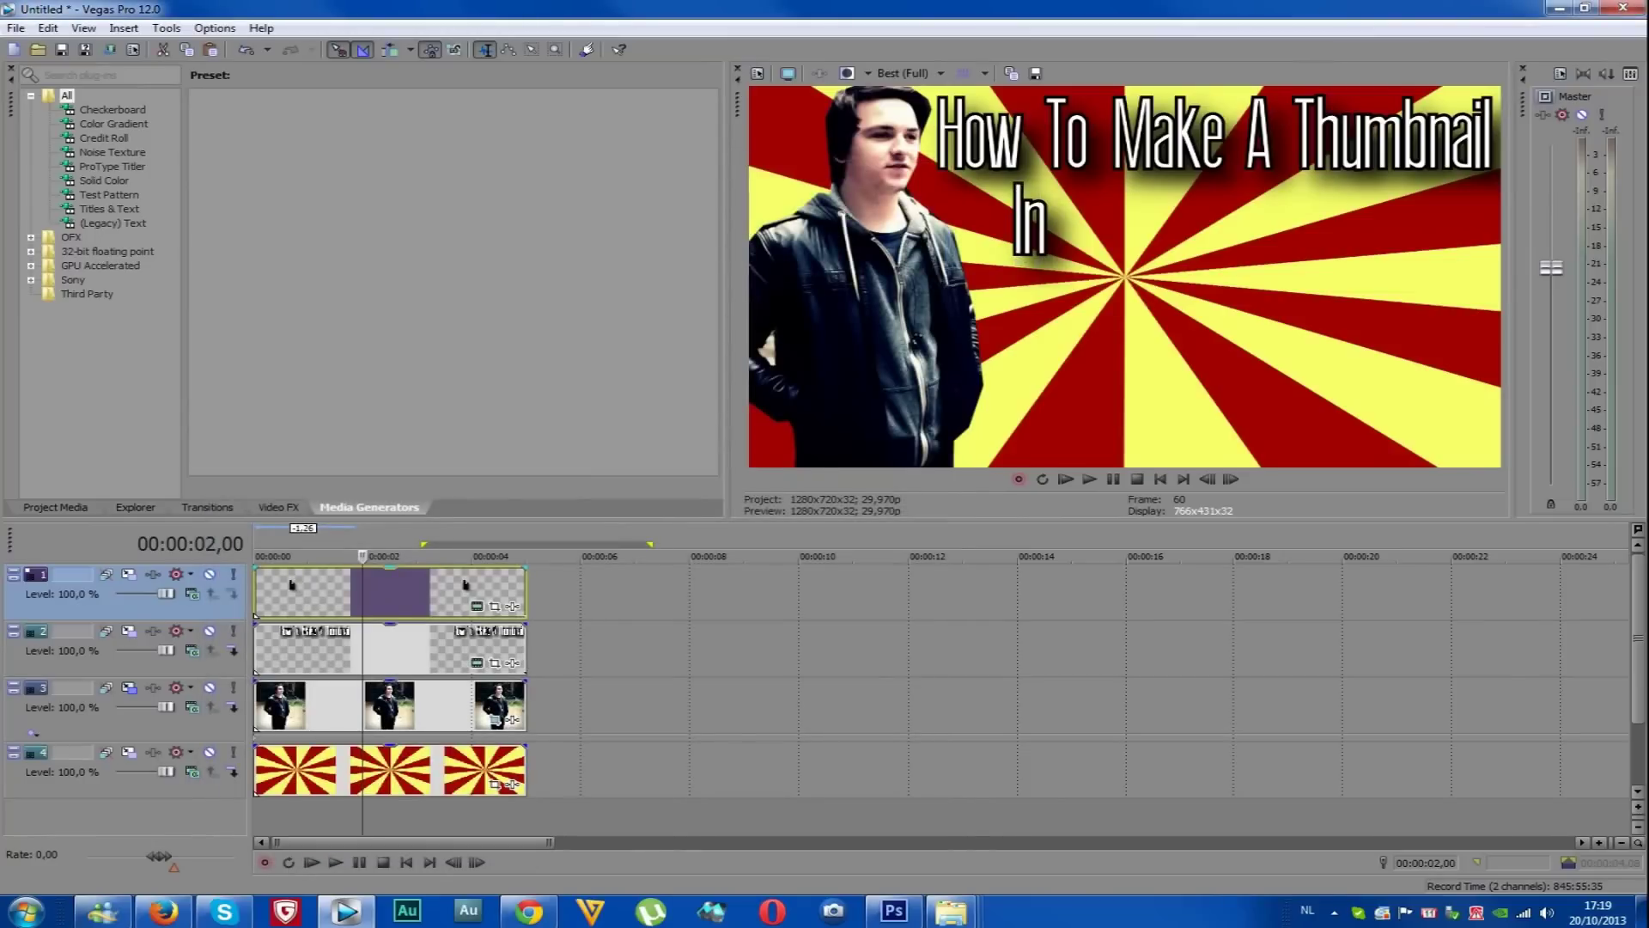
# Enlarge the "In" text slightly and move it a little lower and closer to the person's shoulder
pyautogui.click(477, 606)
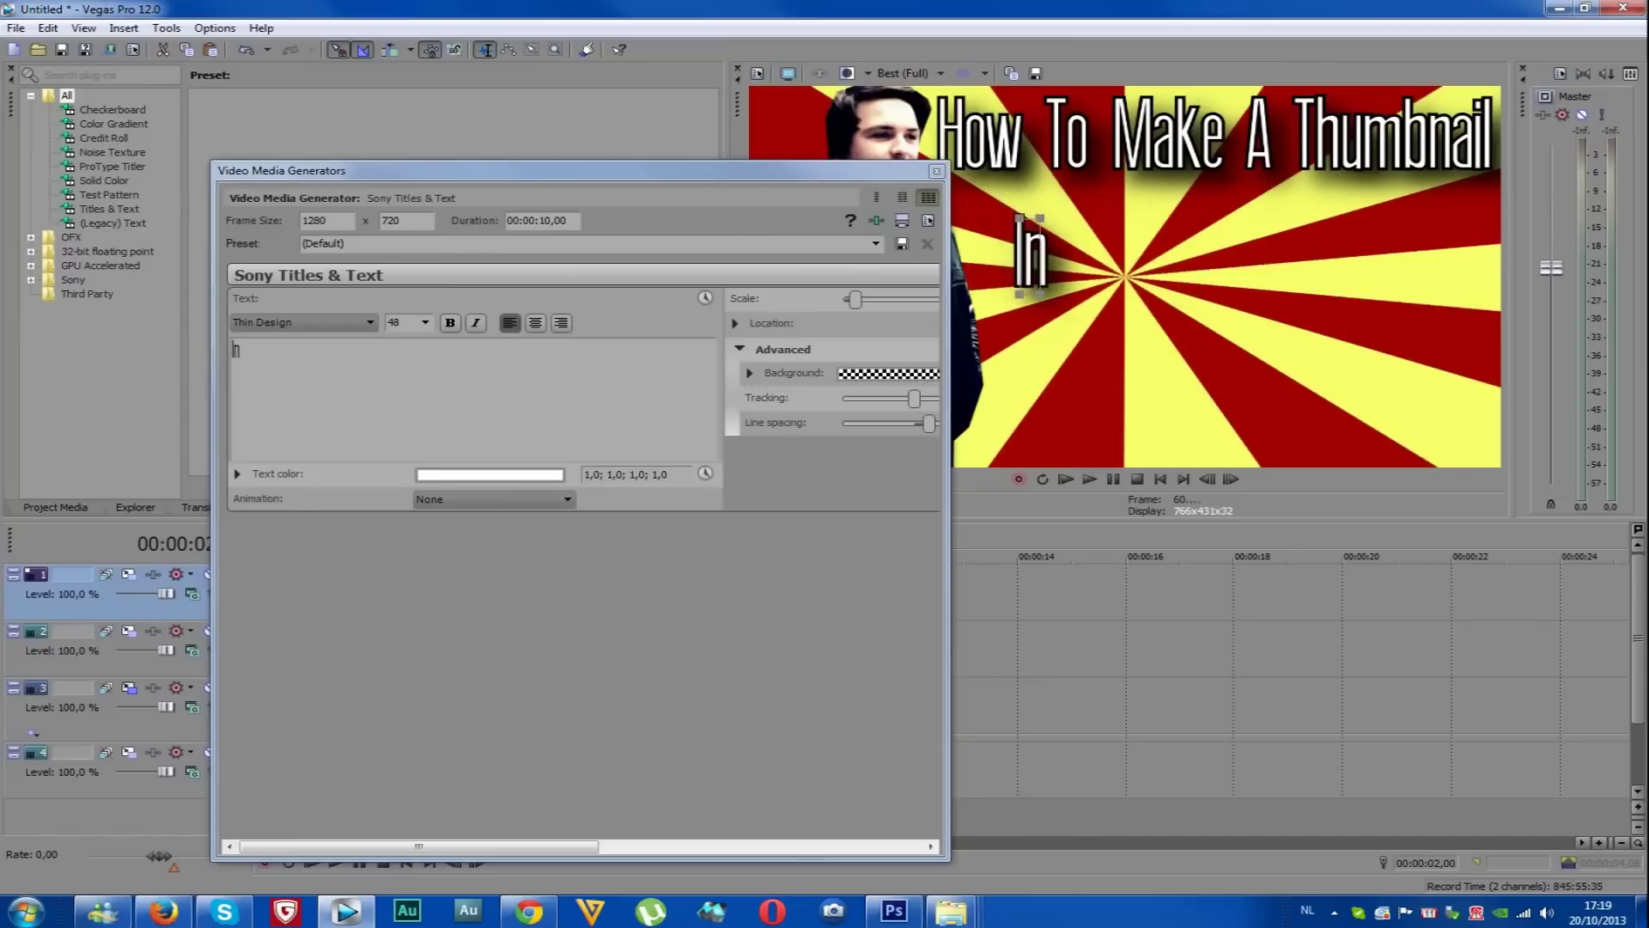
pyautogui.moveTo(855, 299); pyautogui.dragTo(858, 299)
pyautogui.moveTo(1036, 258)
pyautogui.mouseDown()
pyautogui.moveTo(1039, 275)
pyautogui.moveTo(1020, 267)
pyautogui.mouseUp()
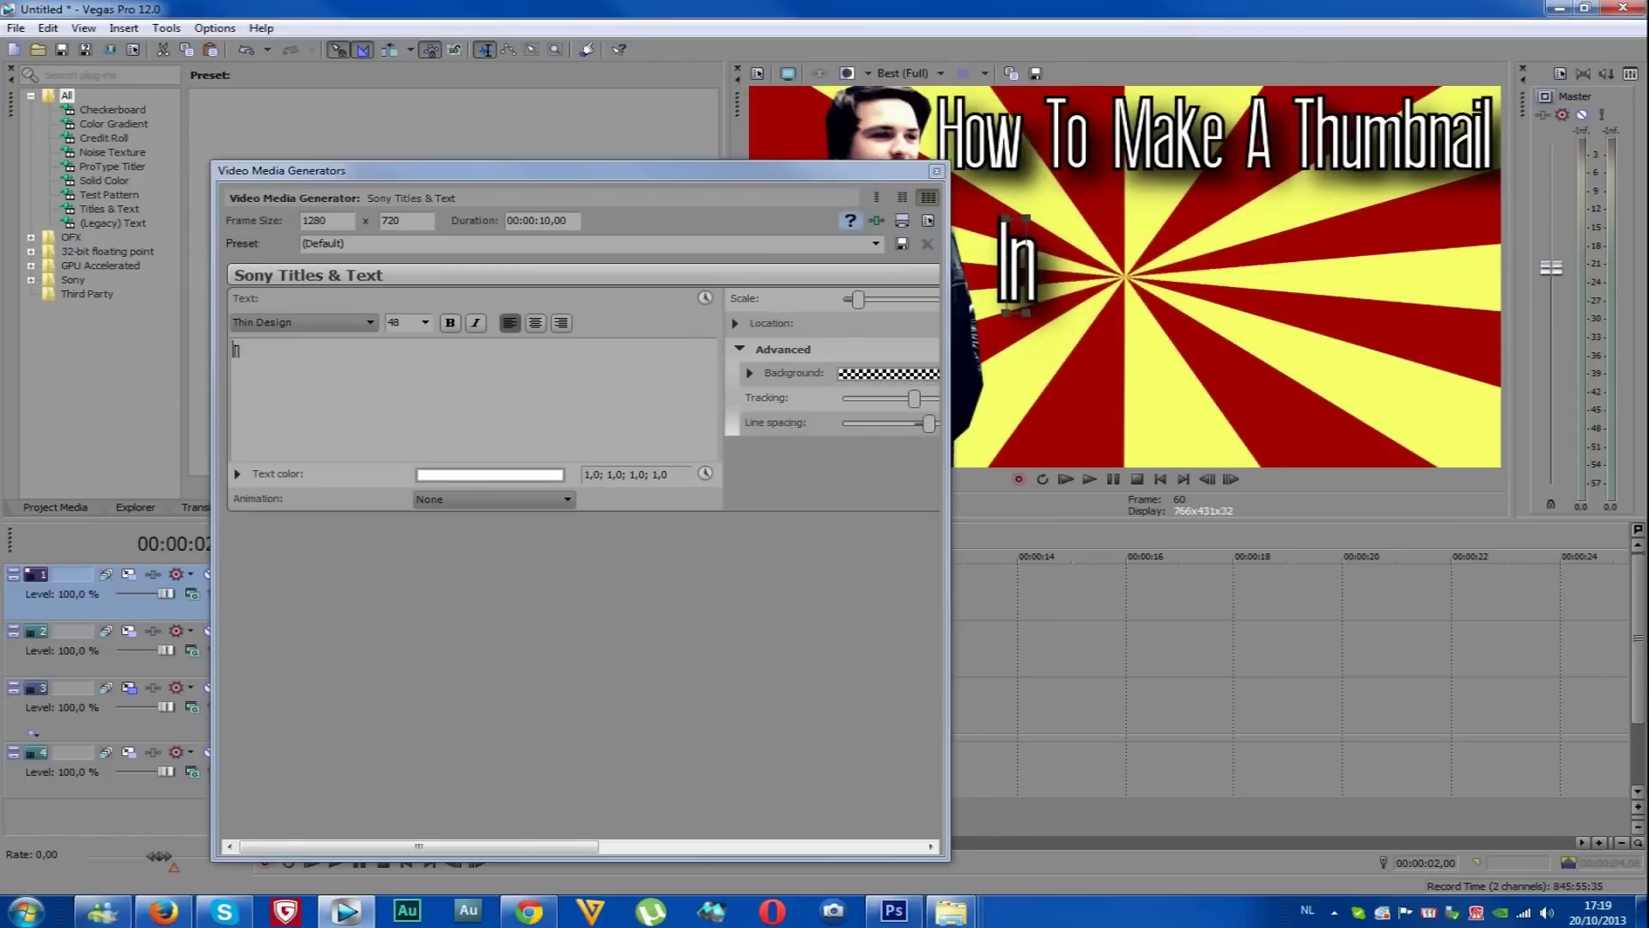
pyautogui.click(937, 171)
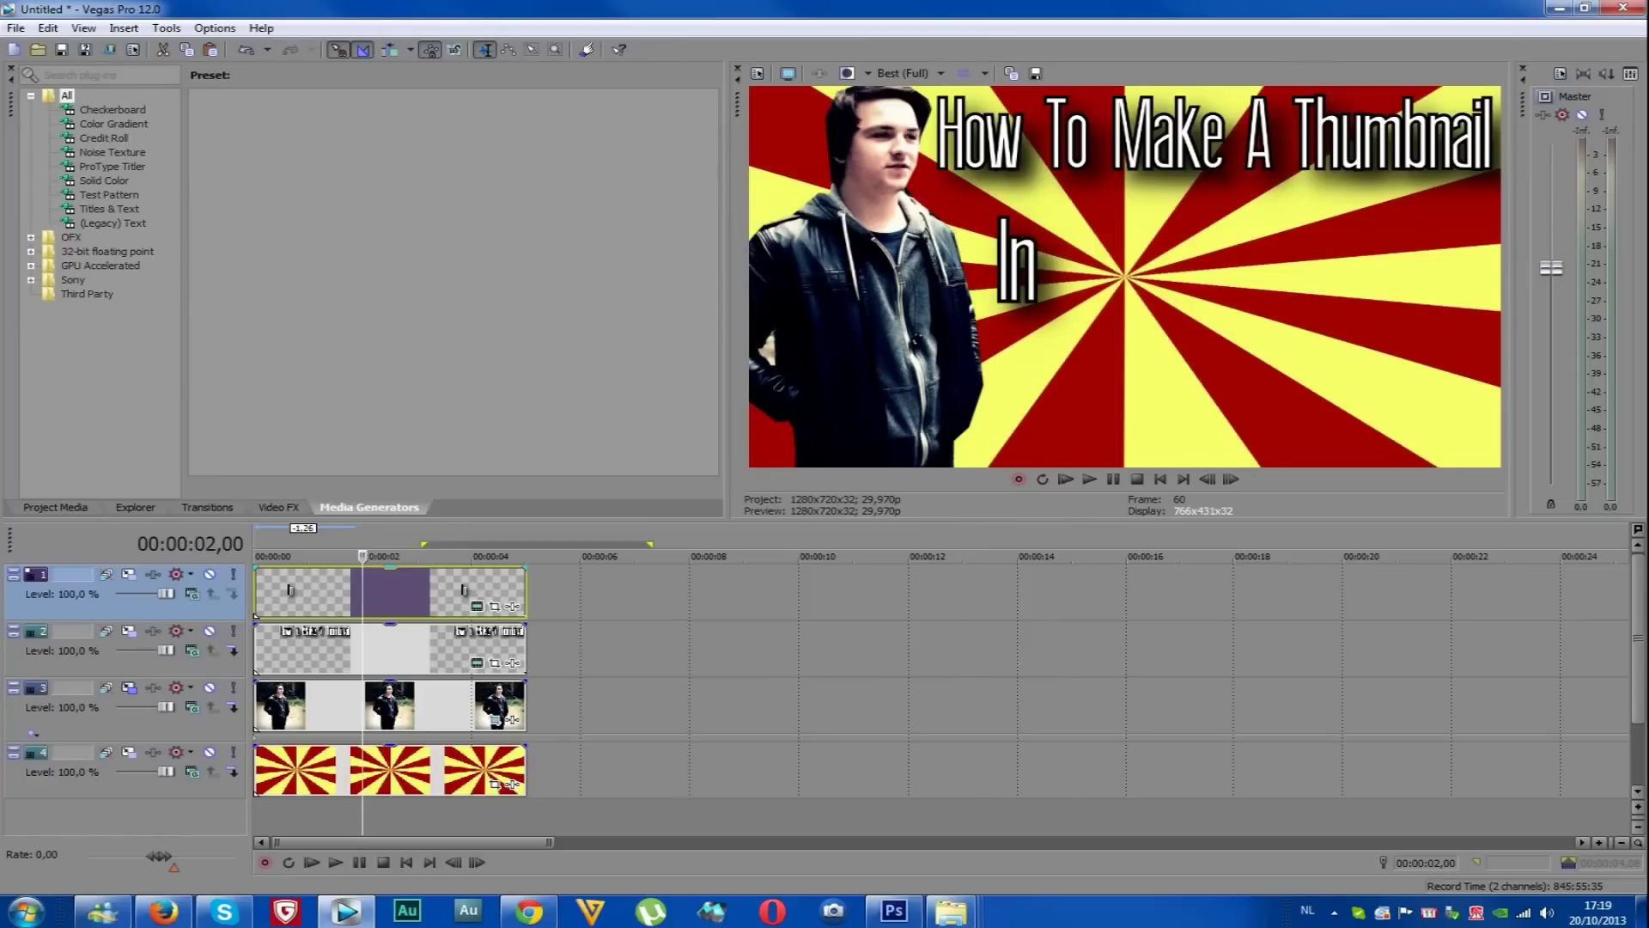
# Switch to the file explorer and add the SOWNIE logo image to the timeline on a new track above the others
pyautogui.click(951, 912)
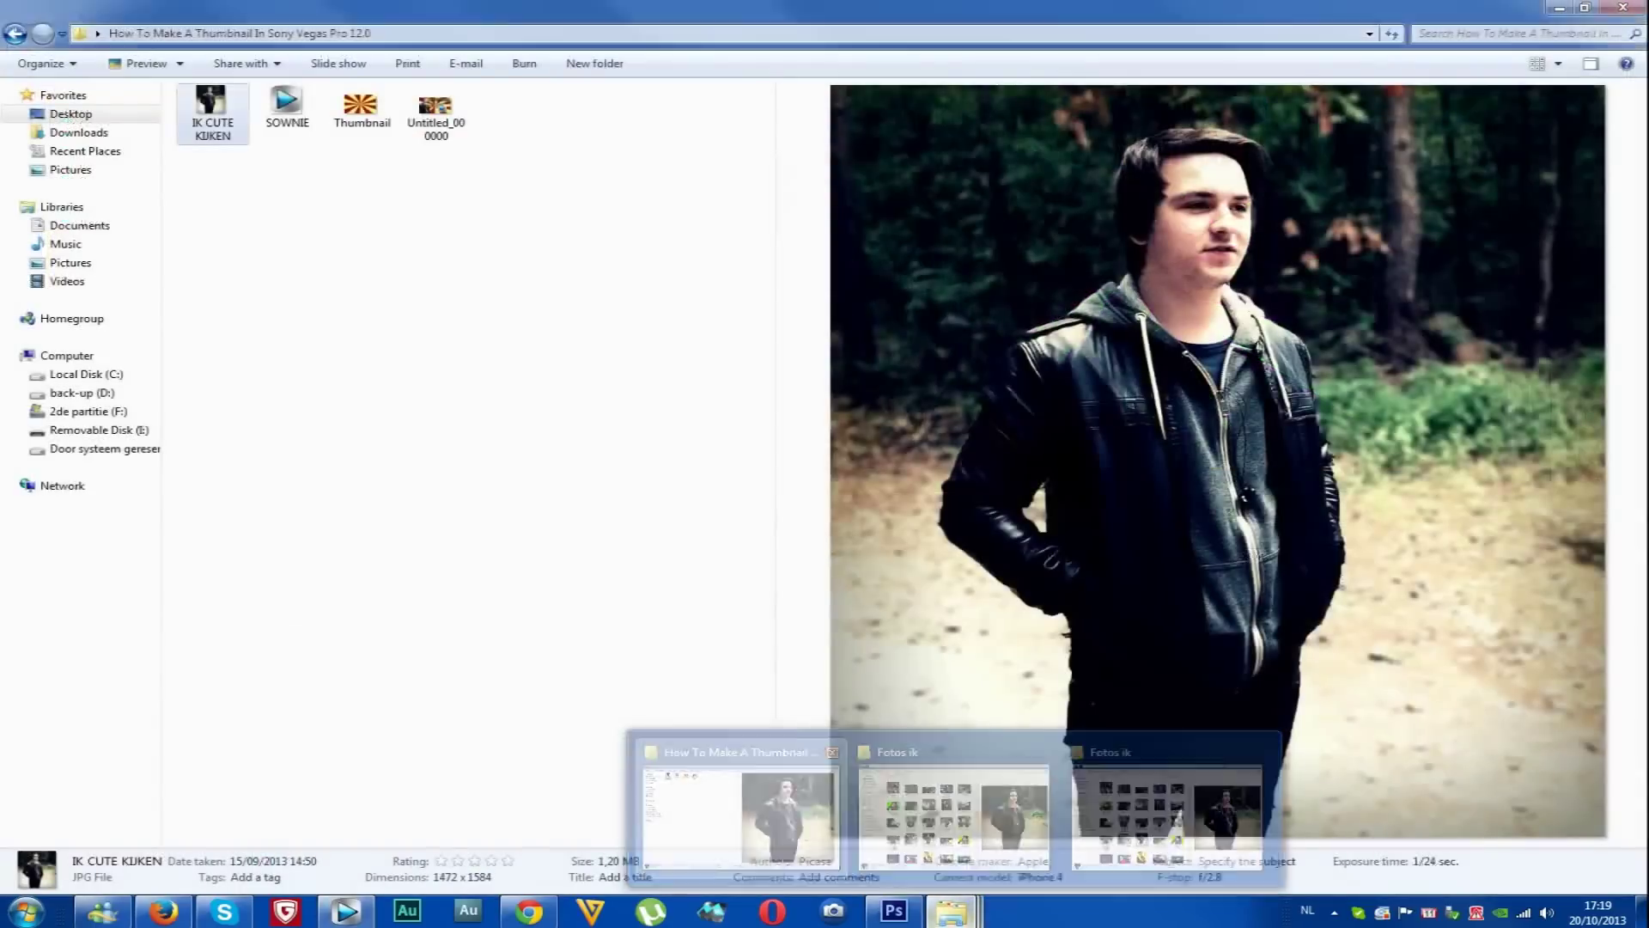
pyautogui.click(741, 815)
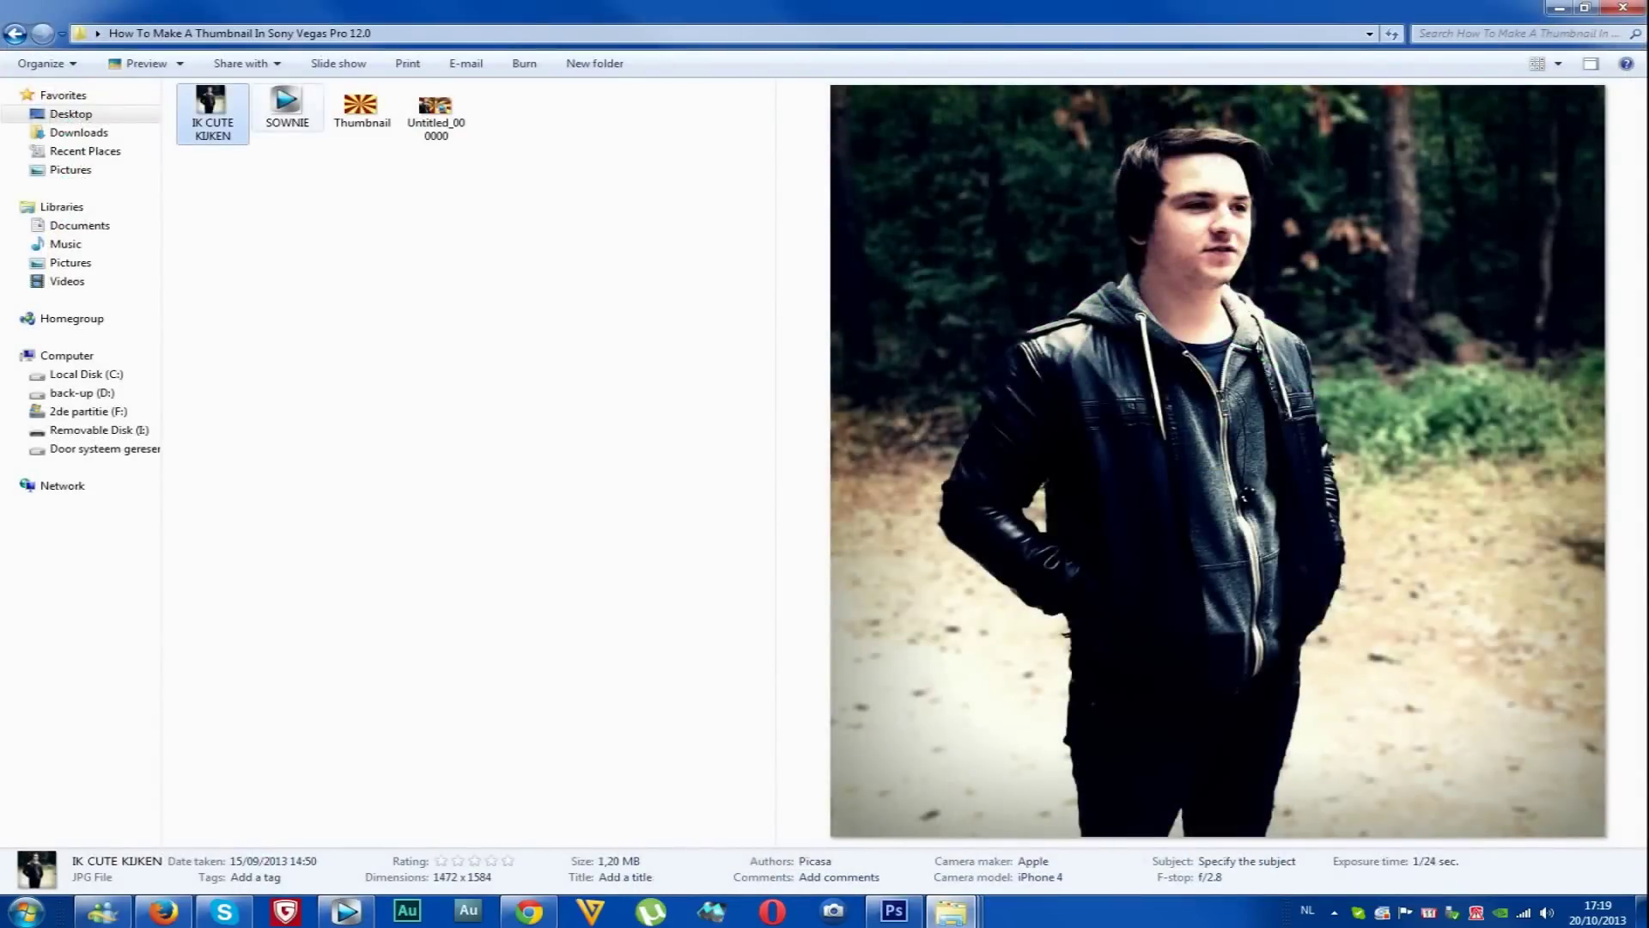
pyautogui.click(287, 107)
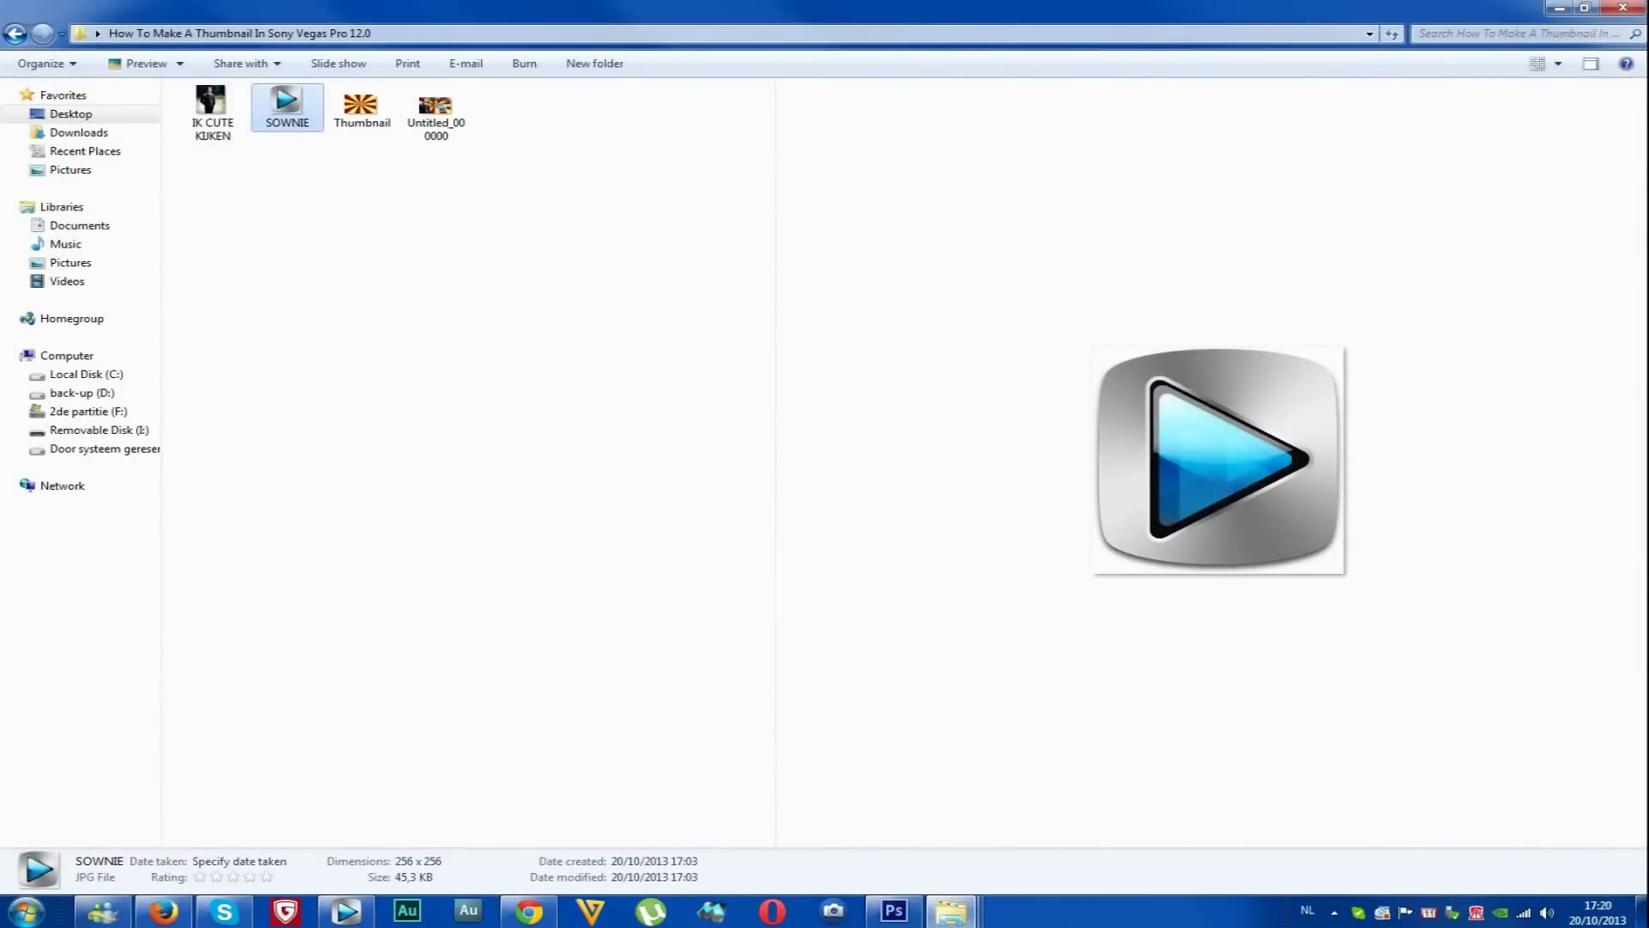
pyautogui.moveTo(287, 105); pyautogui.dragTo(265, 560)
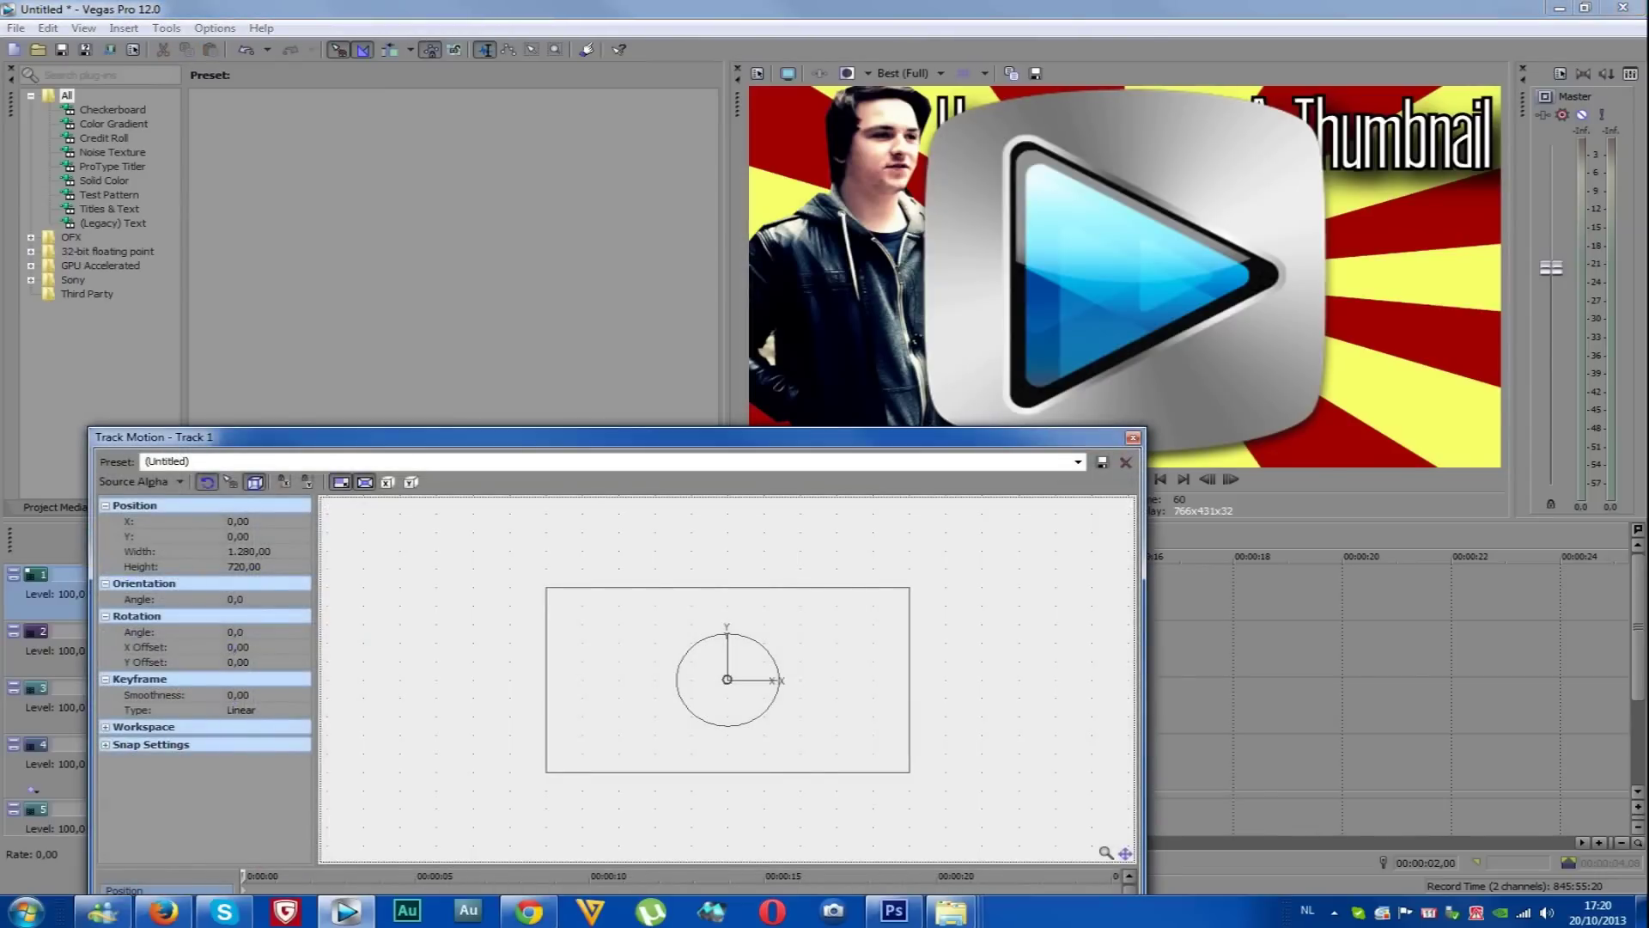
# Use Track Motion to shrink the logo to about 759 × 427 and place it beside "In" at about X 197, Y -104
pyautogui.moveTo(910, 587); pyautogui.dragTo(859, 614)
pyautogui.moveTo(726, 680); pyautogui.dragTo(792, 701)
pyautogui.moveTo(924, 635); pyautogui.dragTo(901, 646)
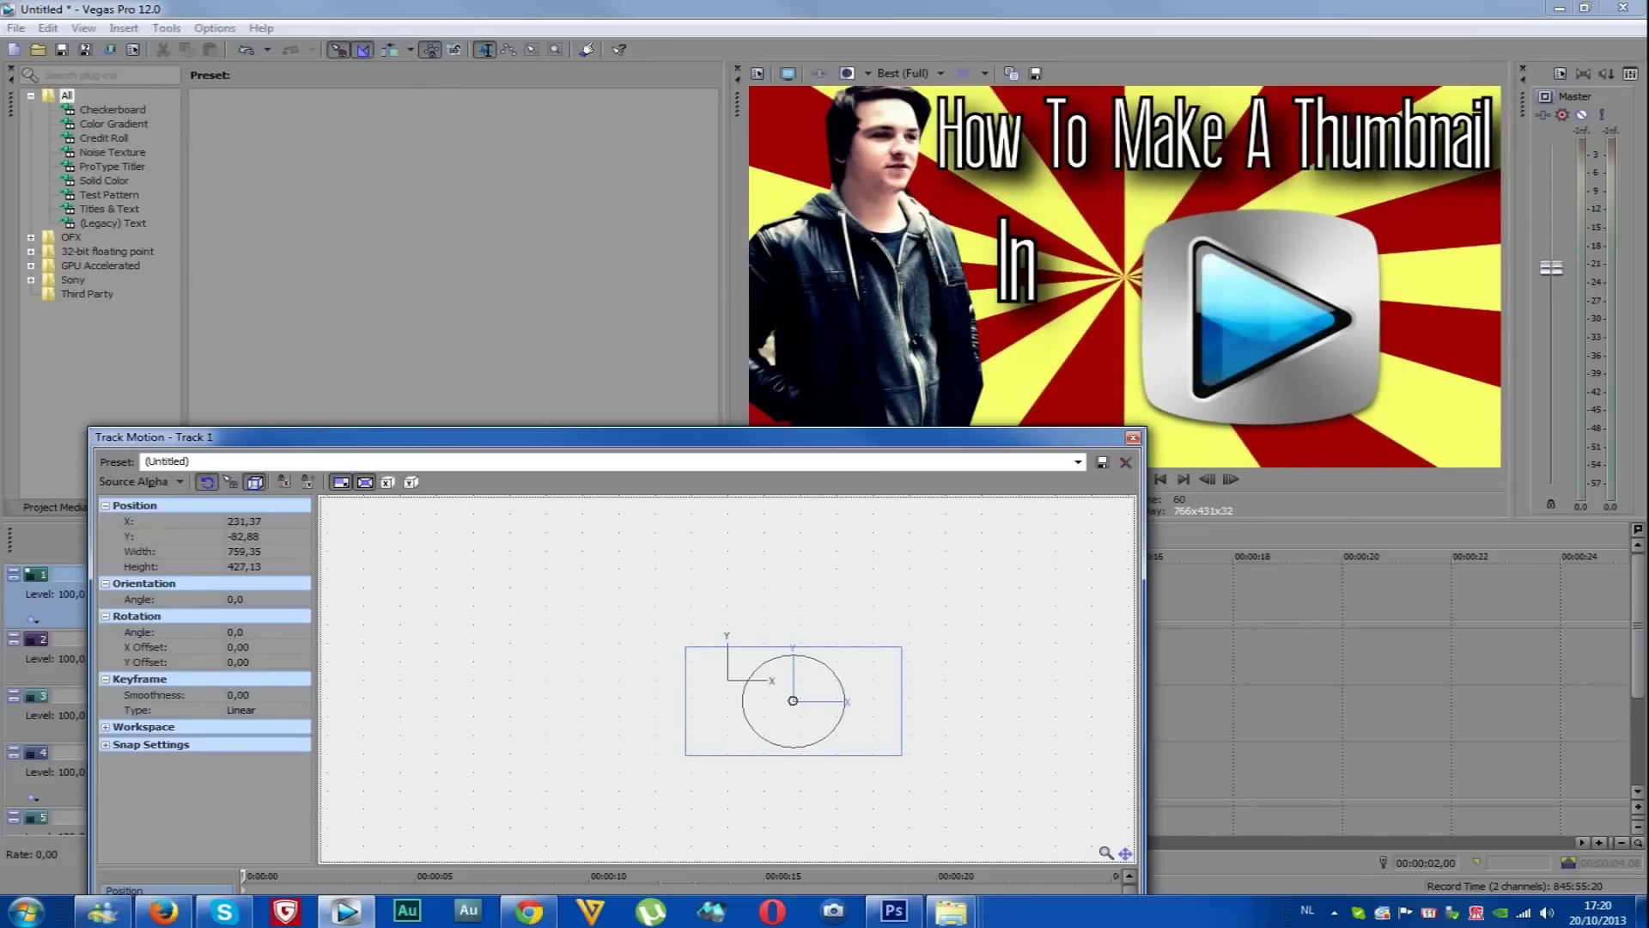
pyautogui.moveTo(793, 700); pyautogui.dragTo(782, 705)
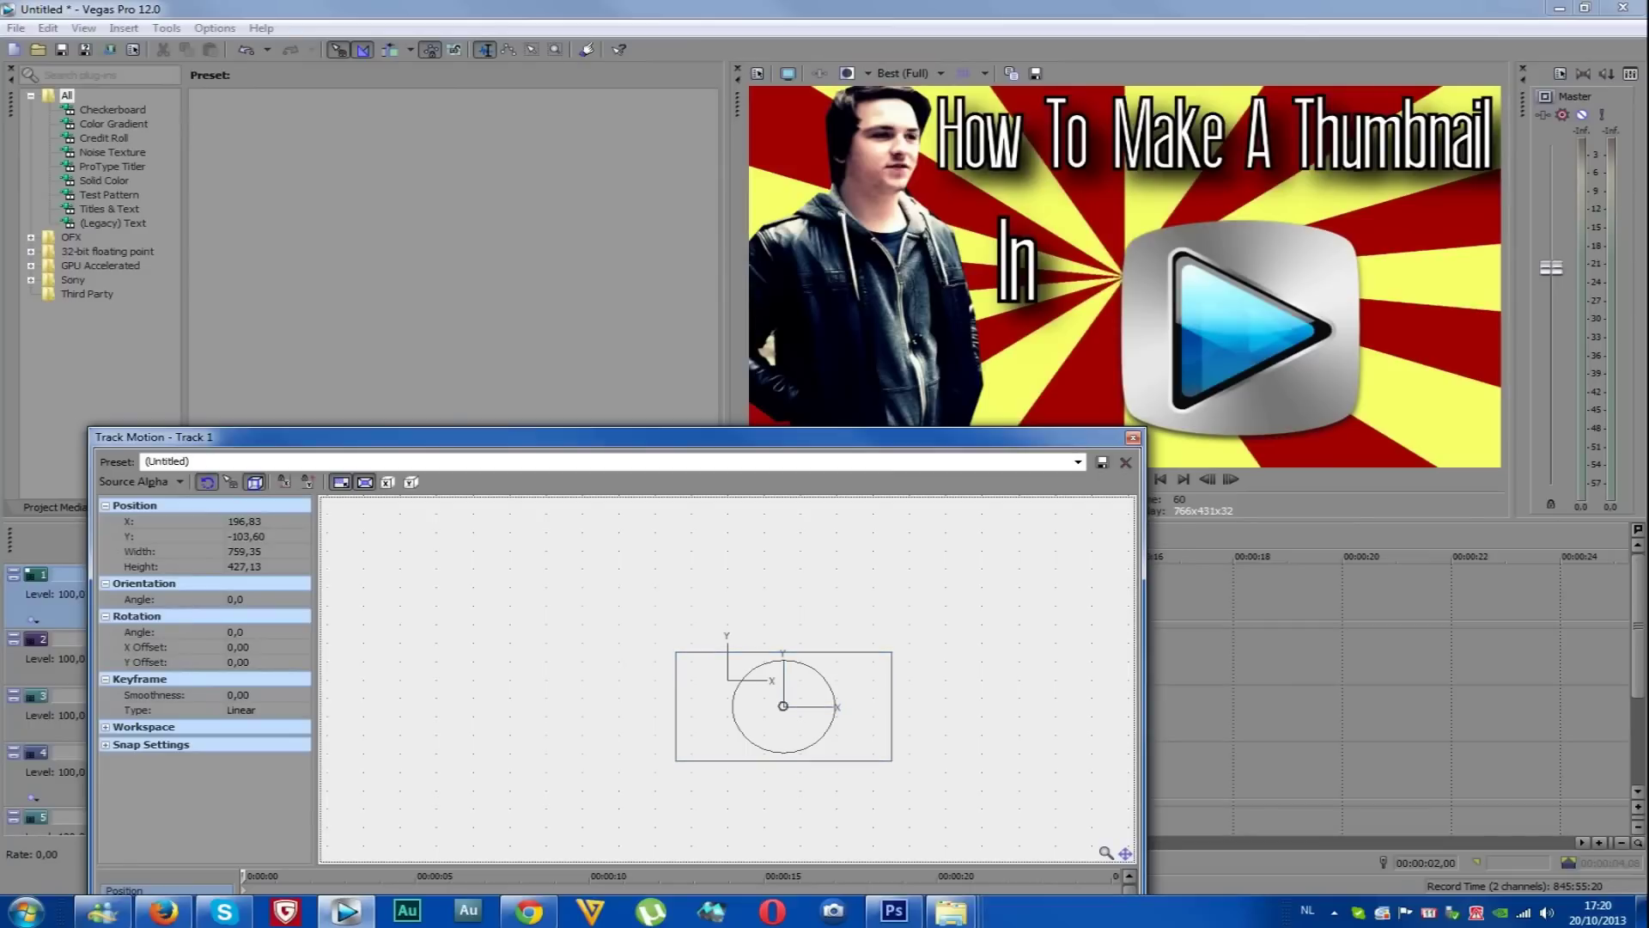
pyautogui.click(1132, 437)
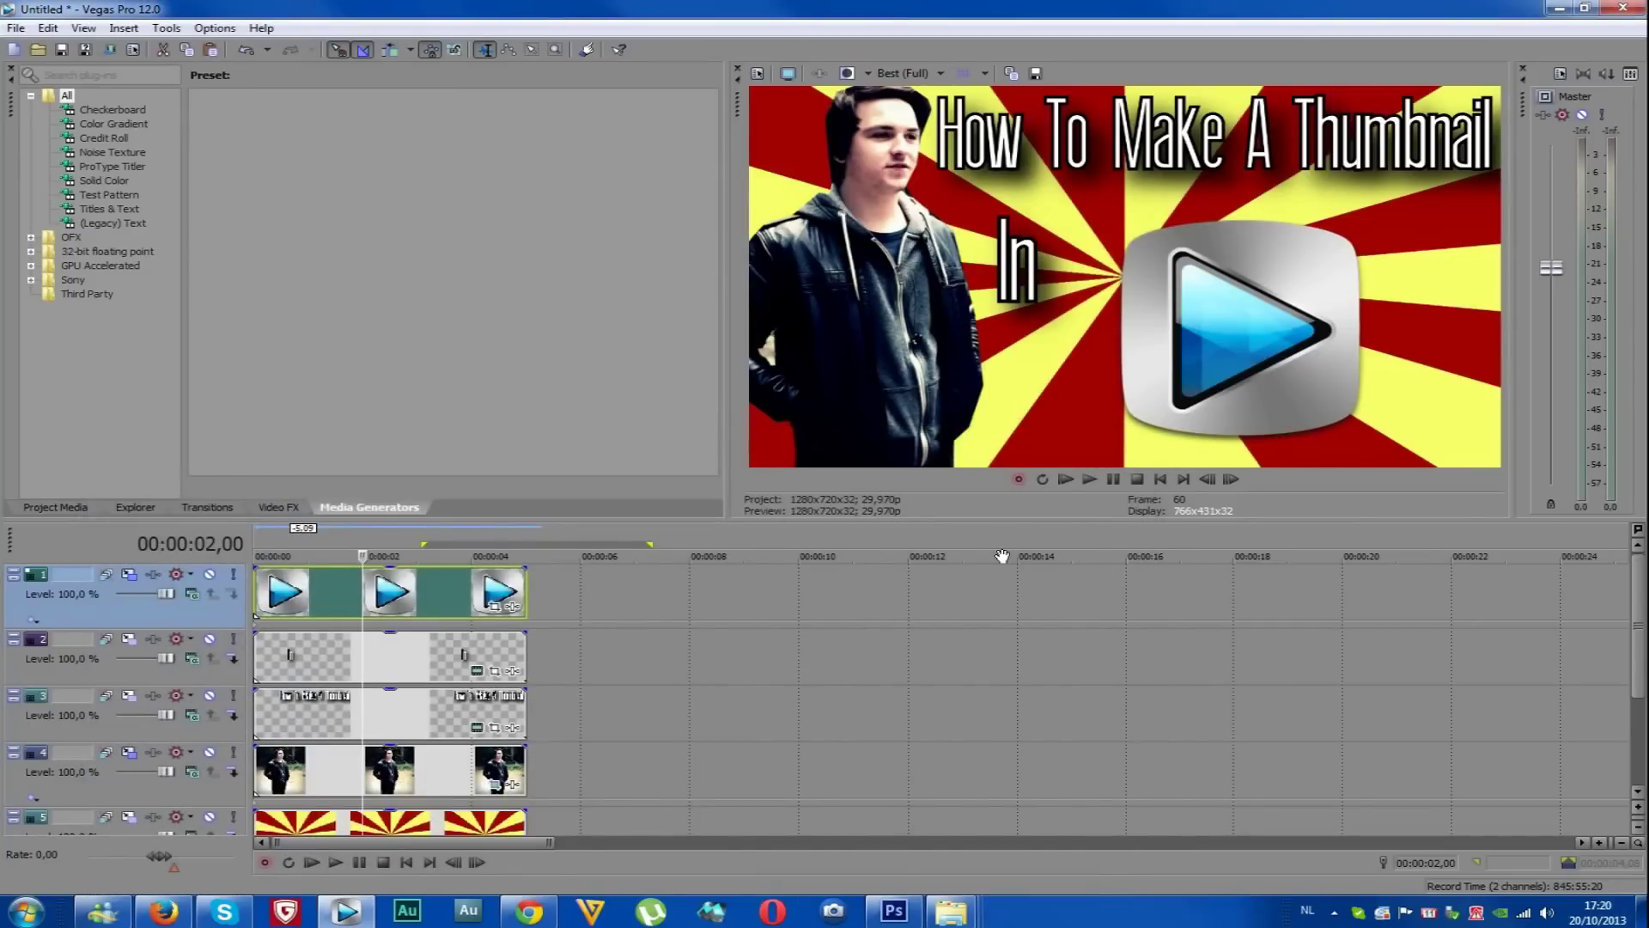
# Open the Render As settings and choose the JPEG image sequence as the output format
pyautogui.click(15, 28)
pyautogui.click(51, 154)
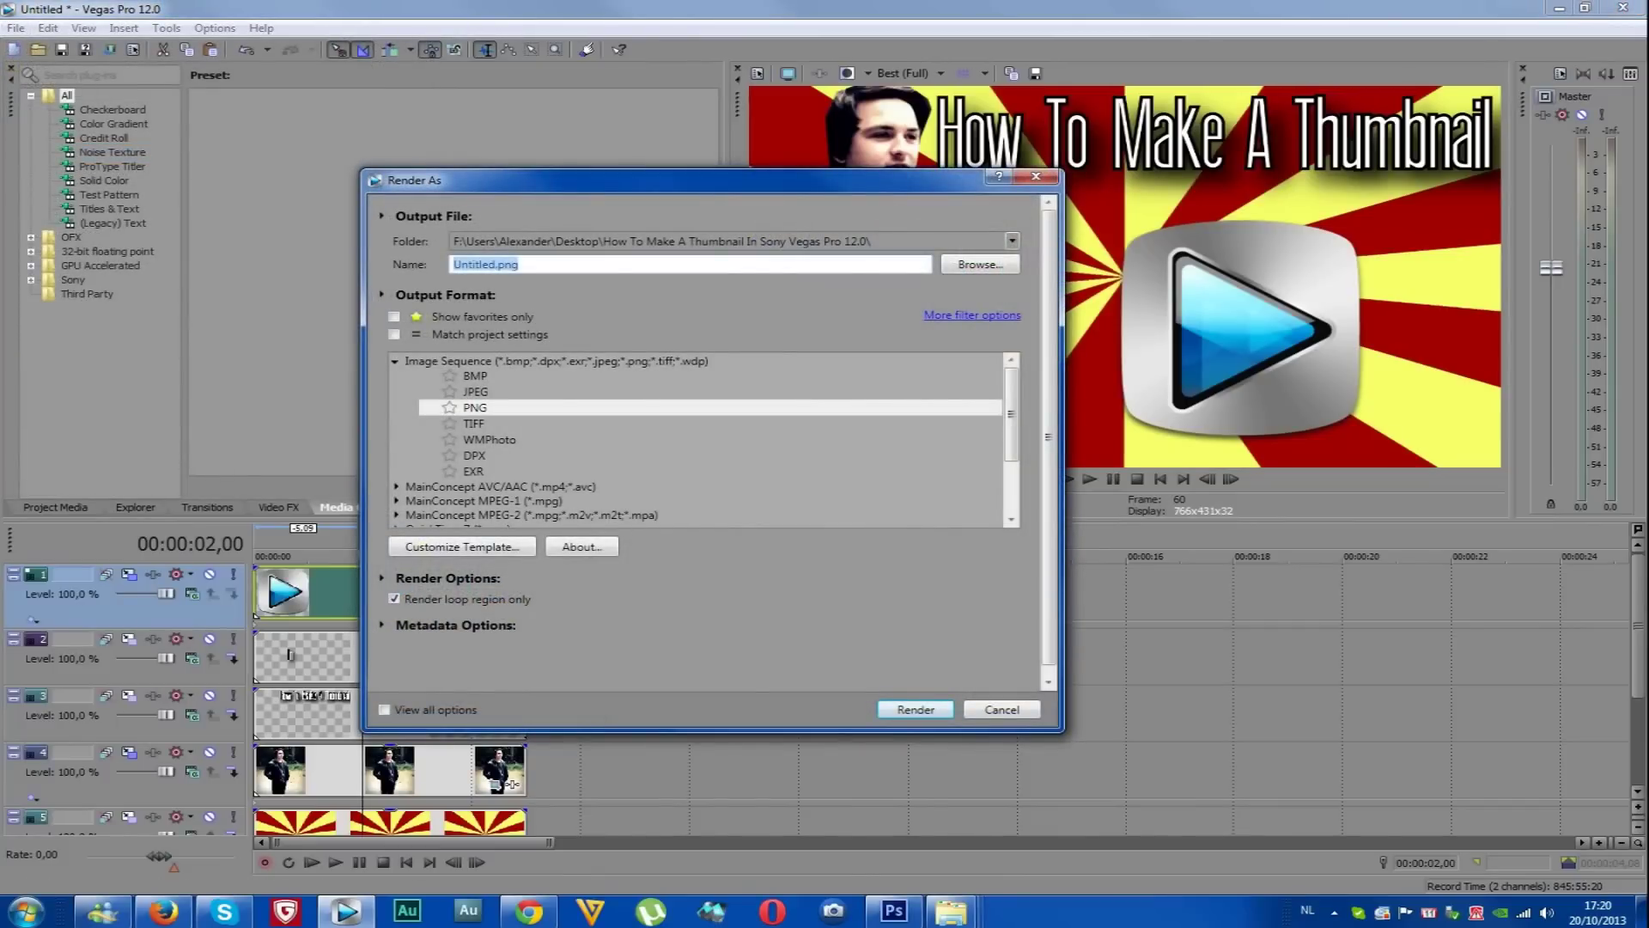
pyautogui.click(475, 392)
pyautogui.click(475, 407)
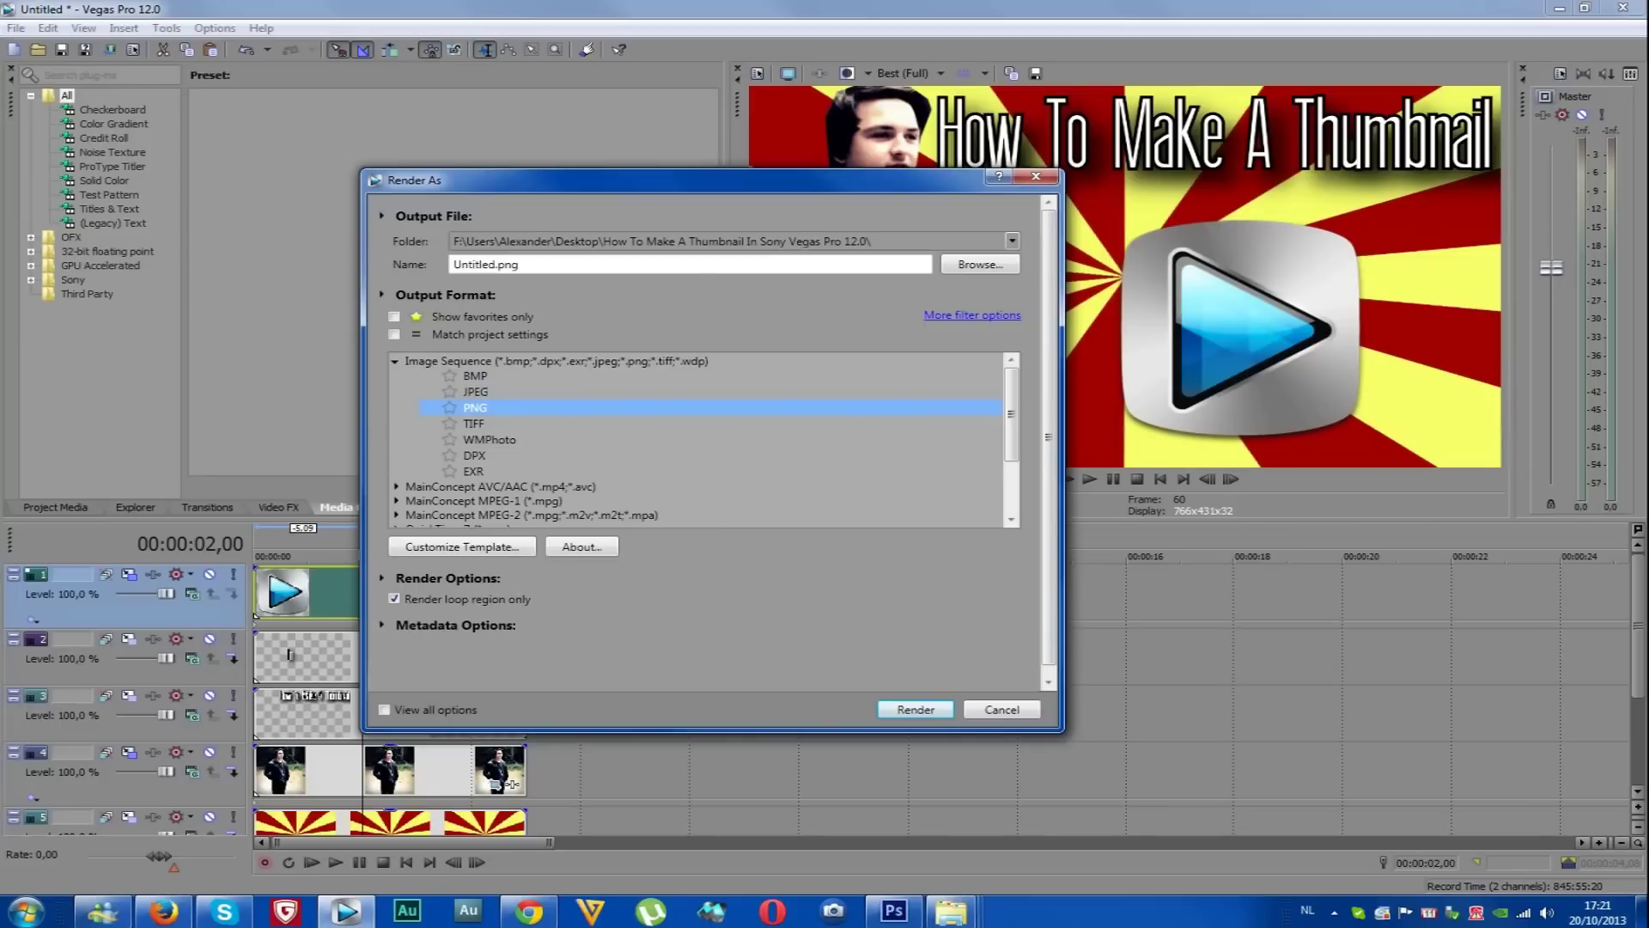
pyautogui.click(475, 391)
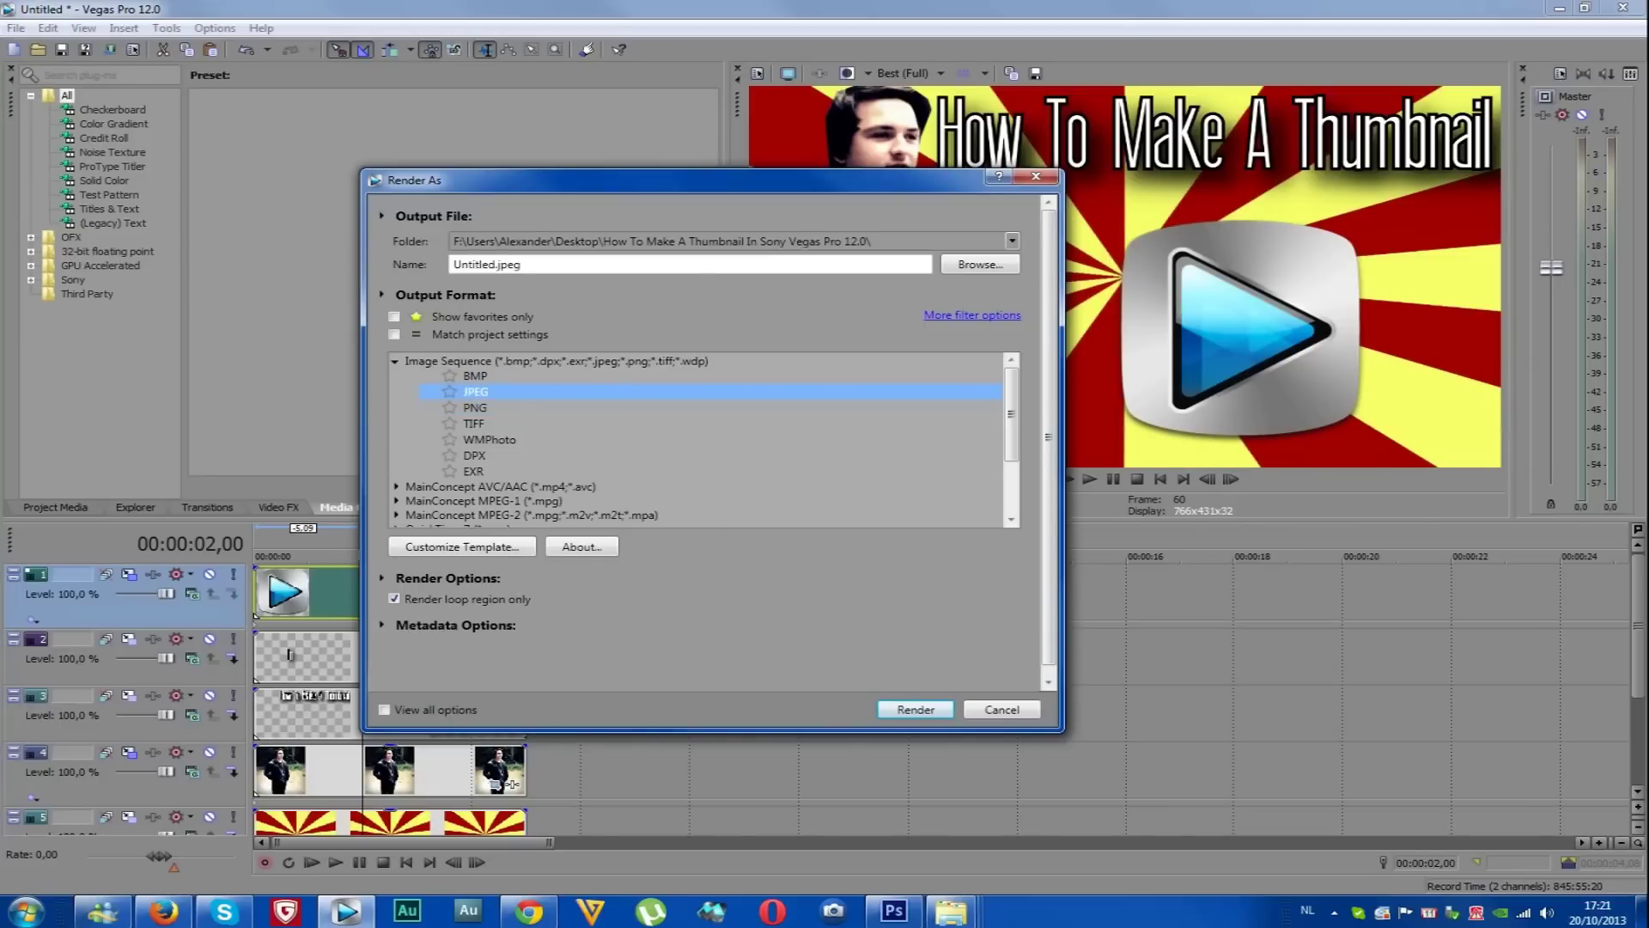